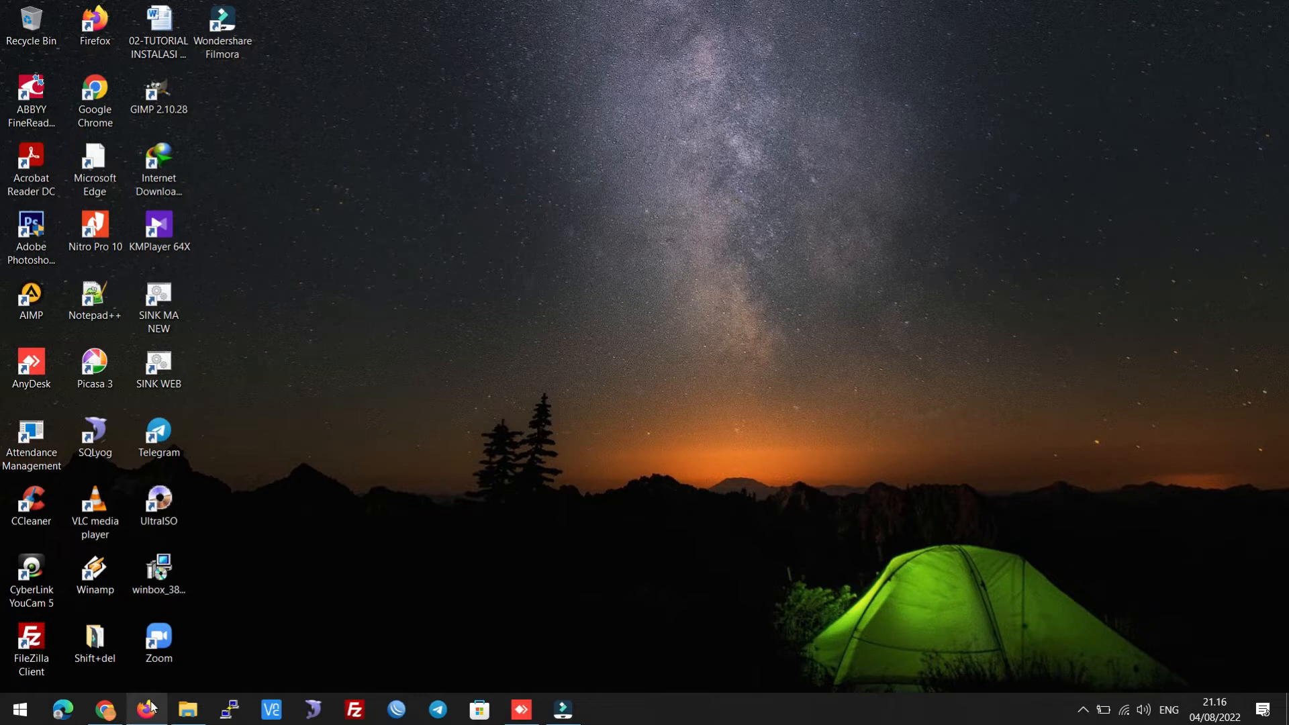
Search Google for 'ecourt' and open the e-Court Mahkamah Agung RI result
mouse_move(150, 713)
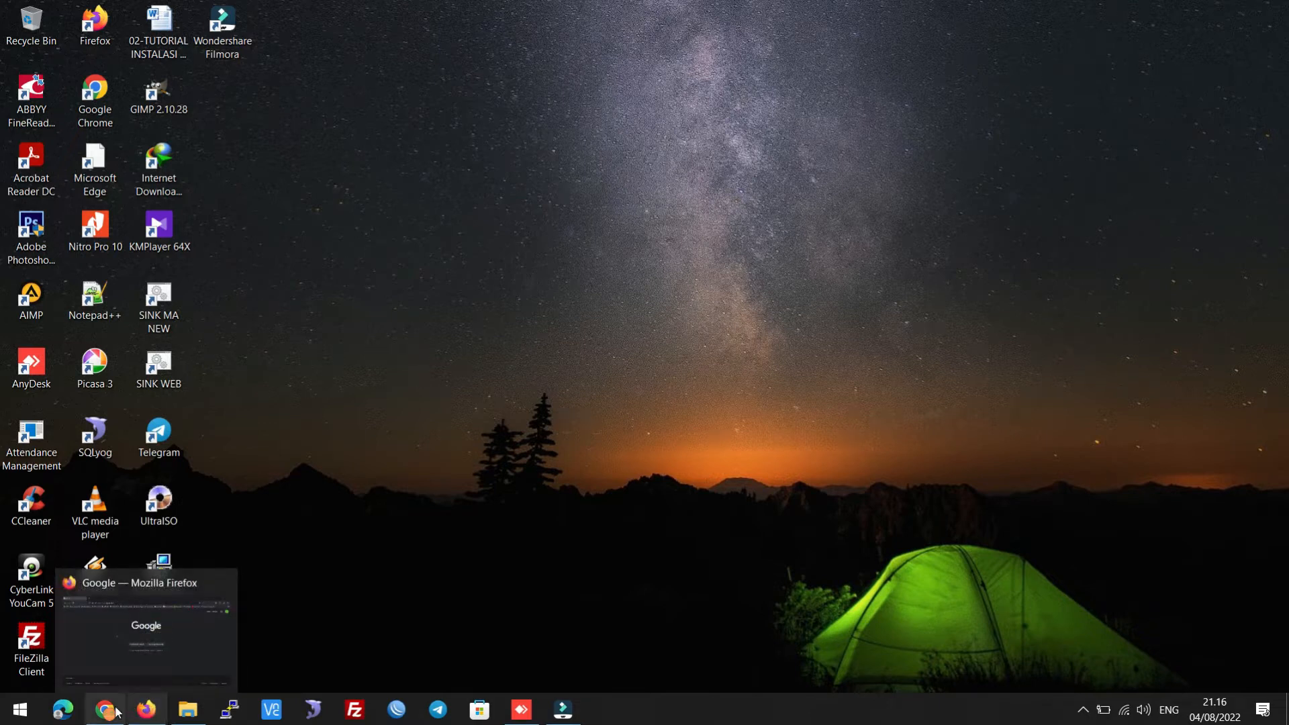
mouse_move(103, 703)
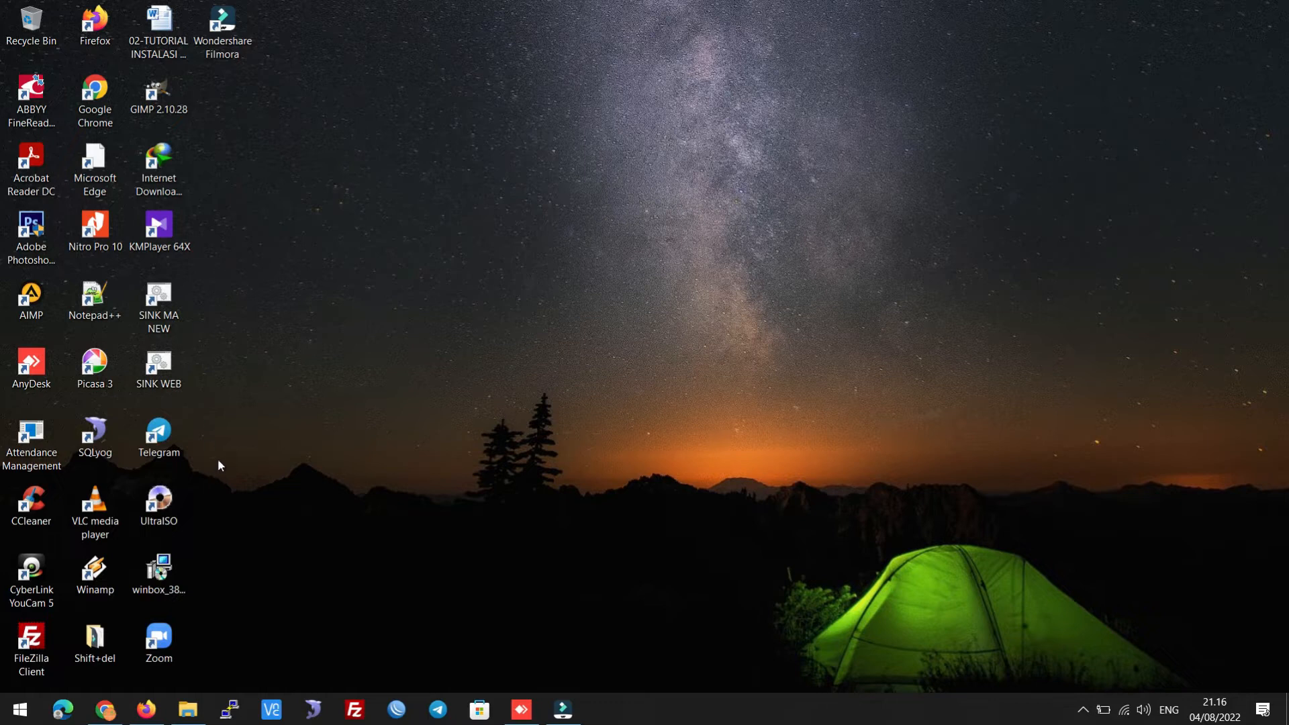
click(145, 712)
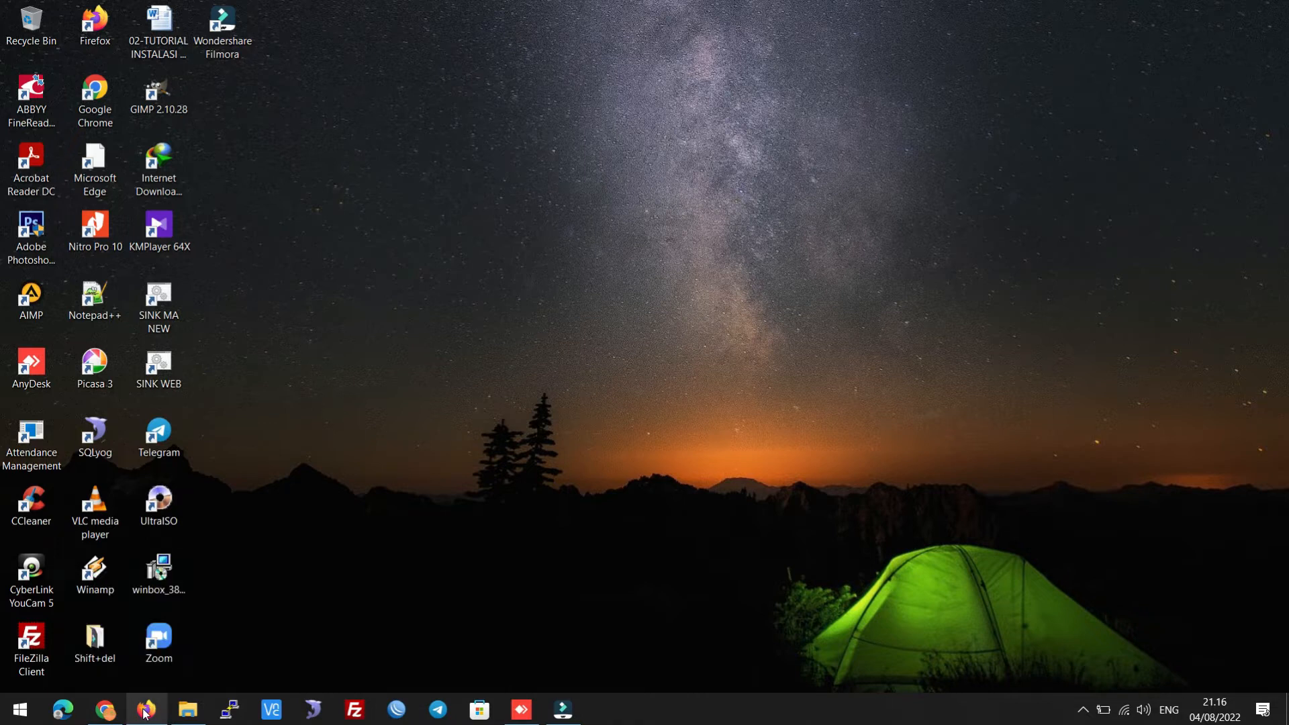
click(638, 319)
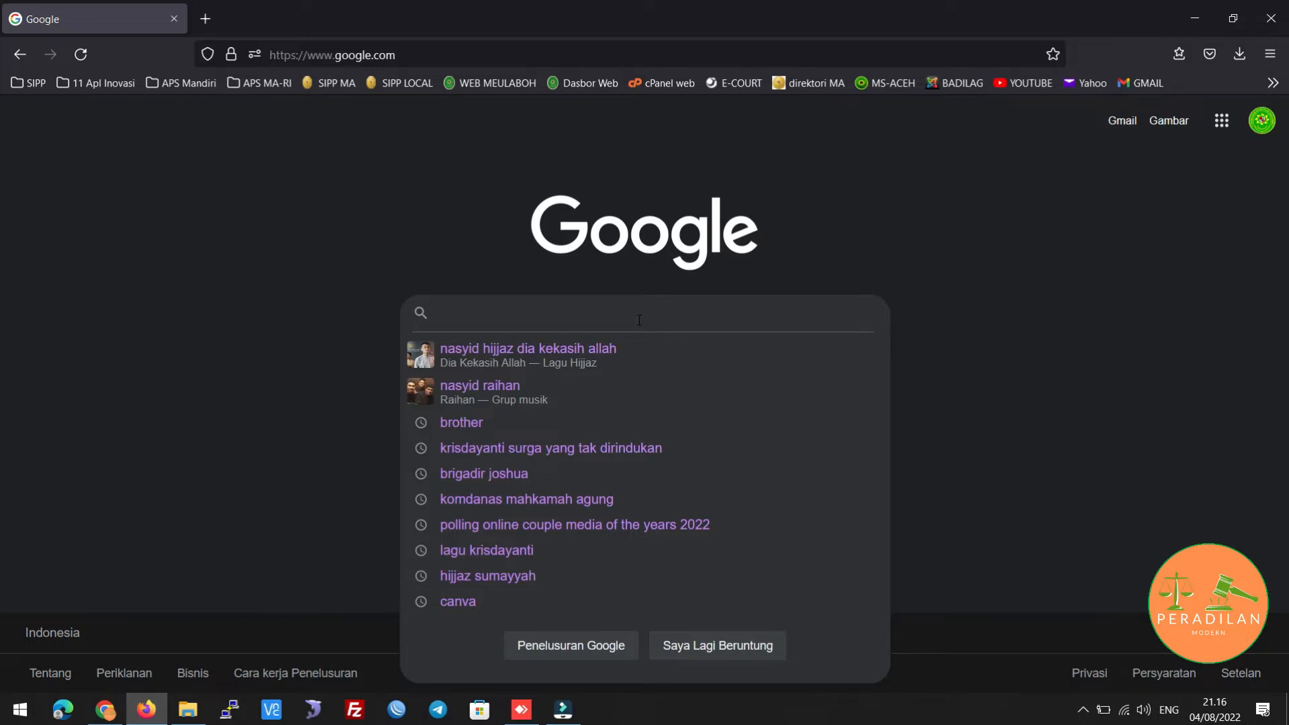
text(ecourt)
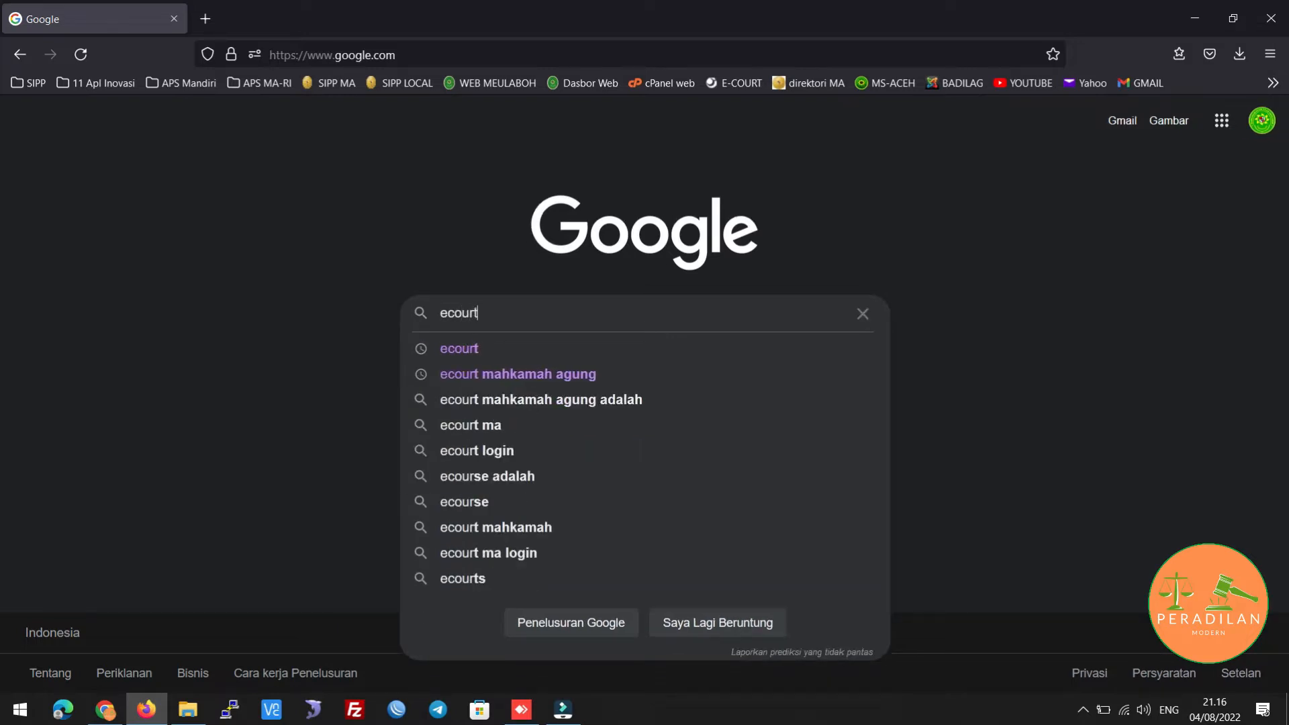
key(Return)
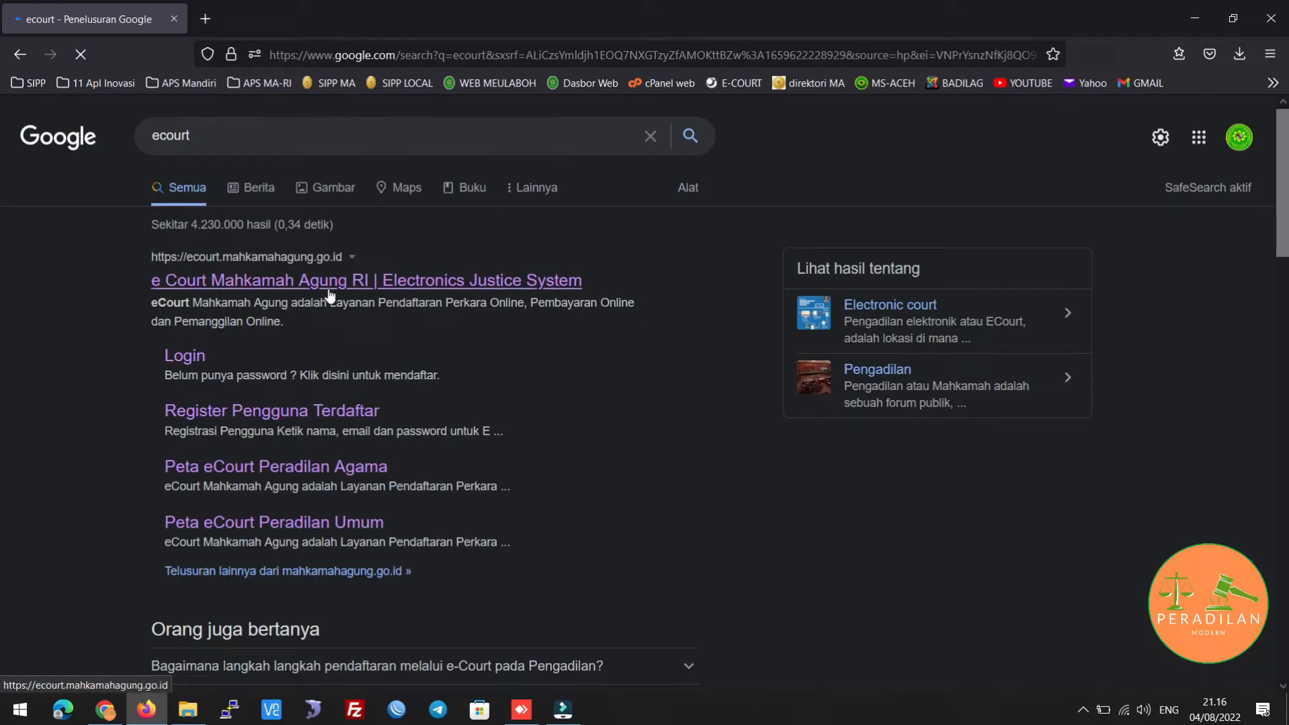
click(357, 295)
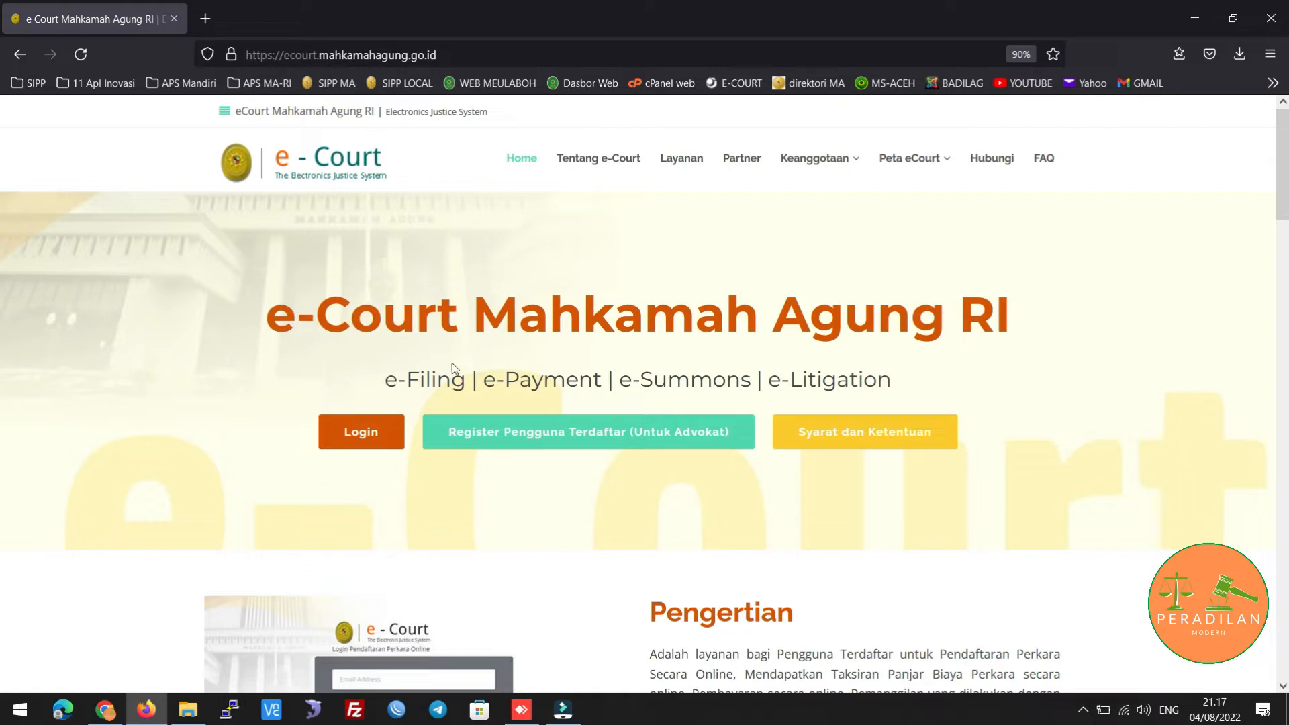
Log in with the saved account and continue past the other-device session warning with Lanjut
click(367, 439)
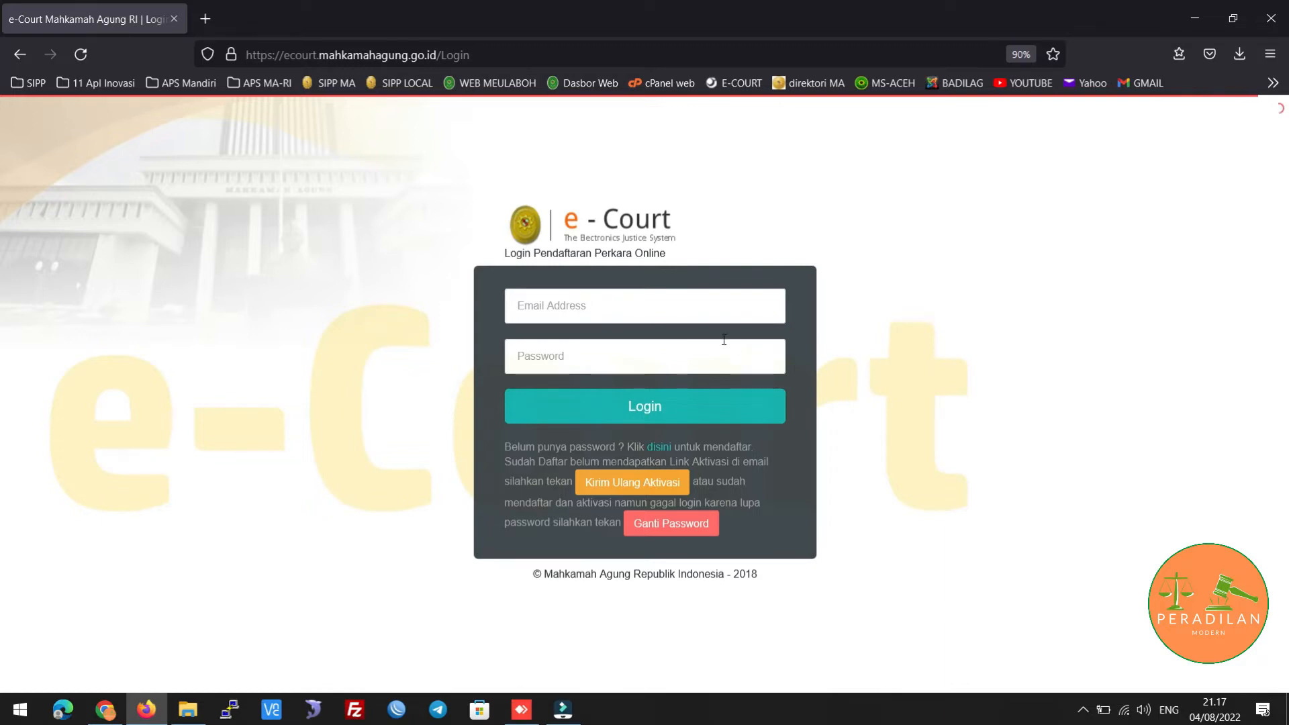
click(605, 301)
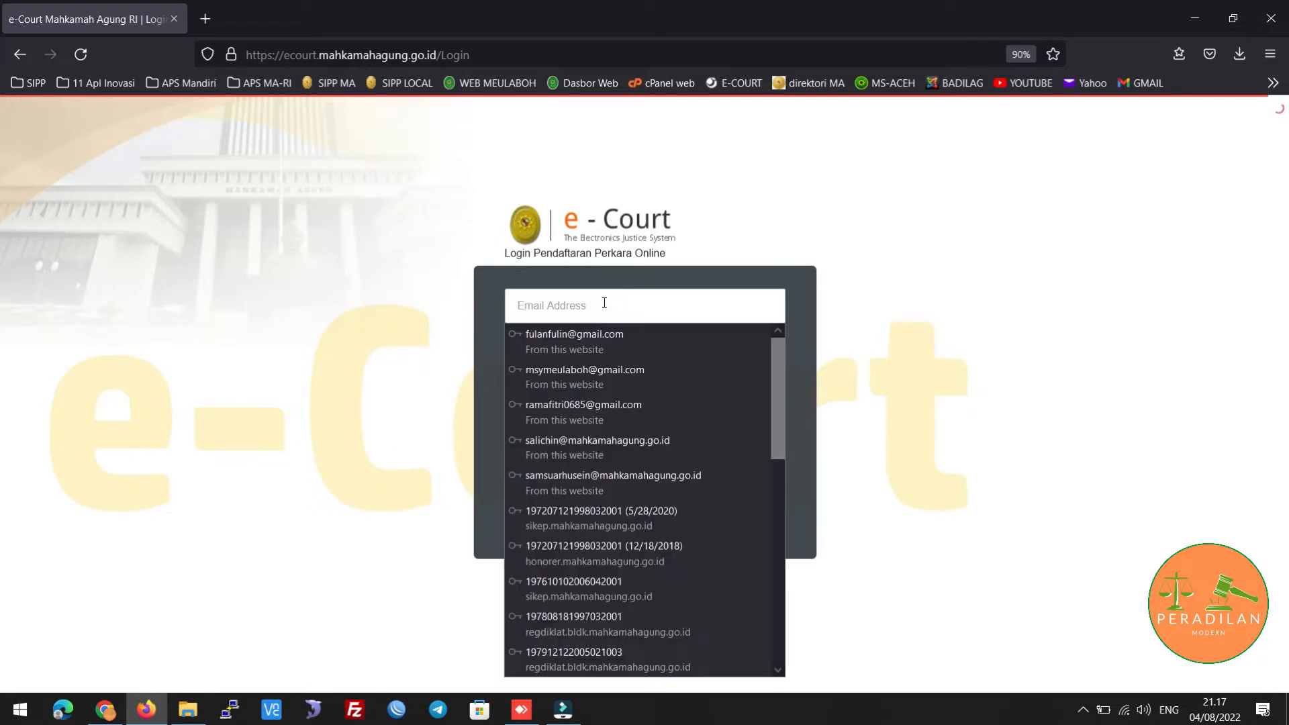
click(598, 337)
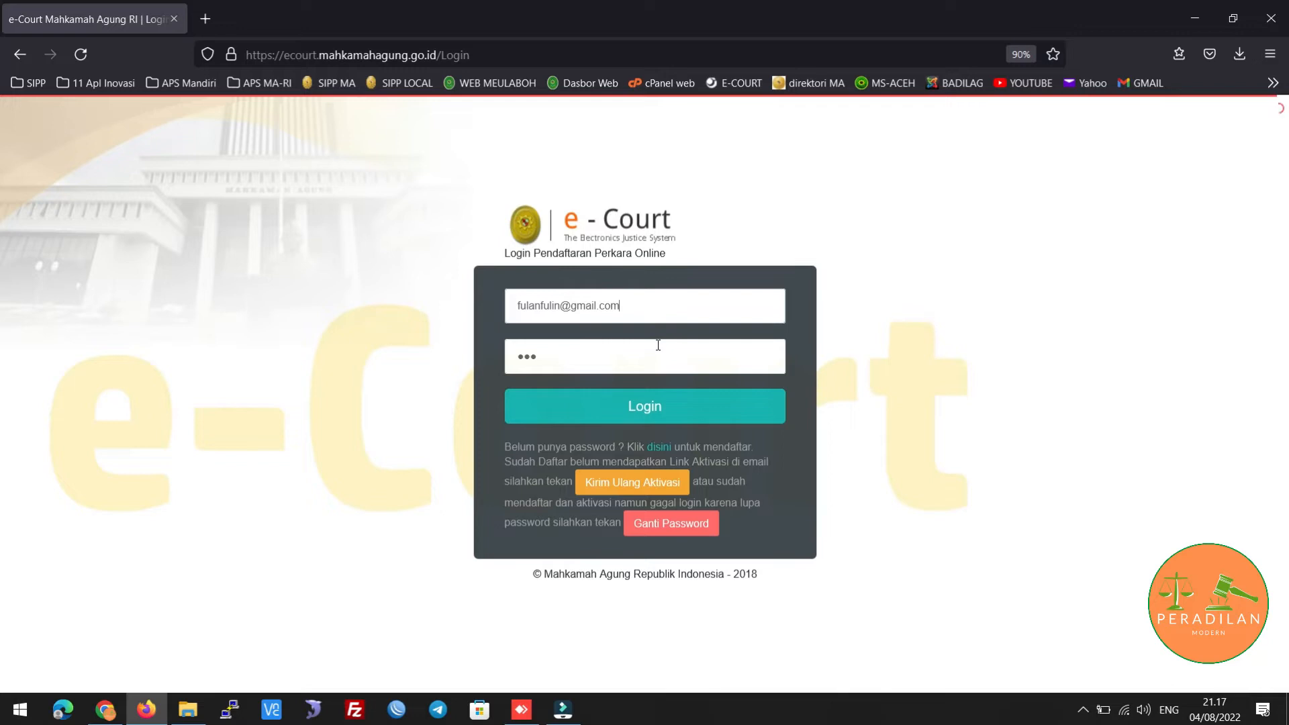
click(643, 411)
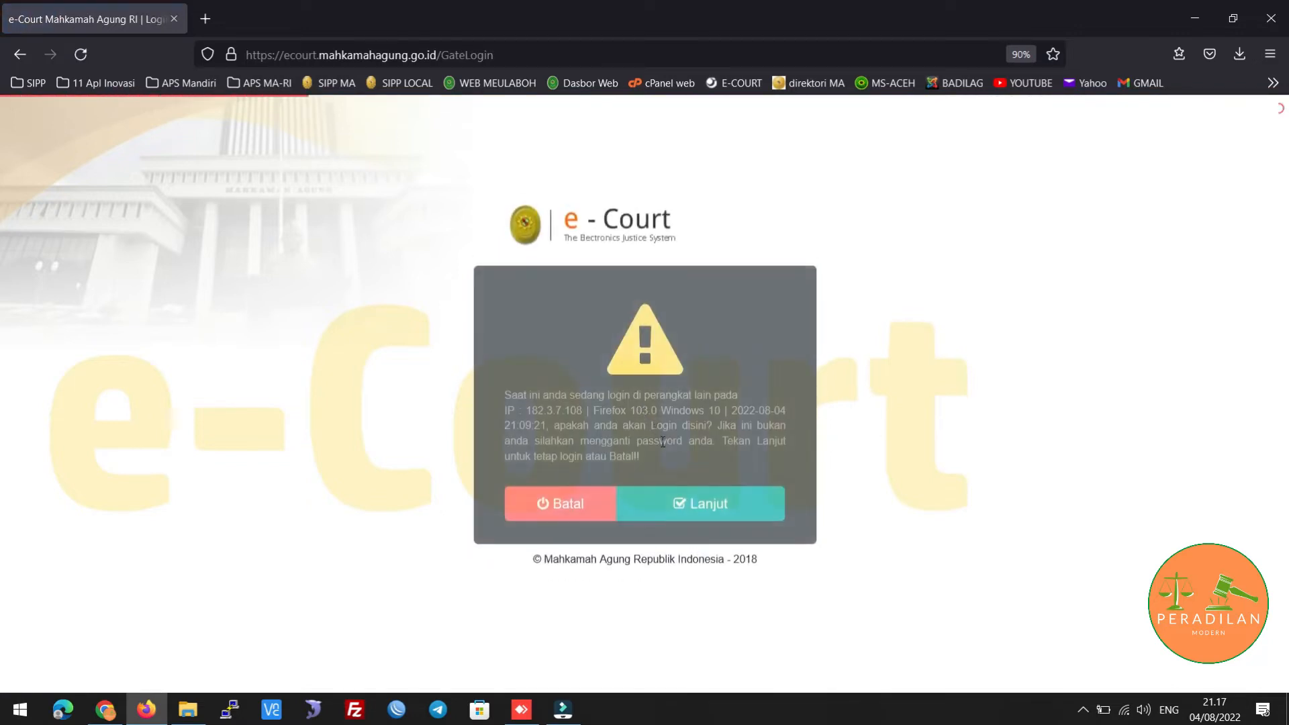
click(690, 508)
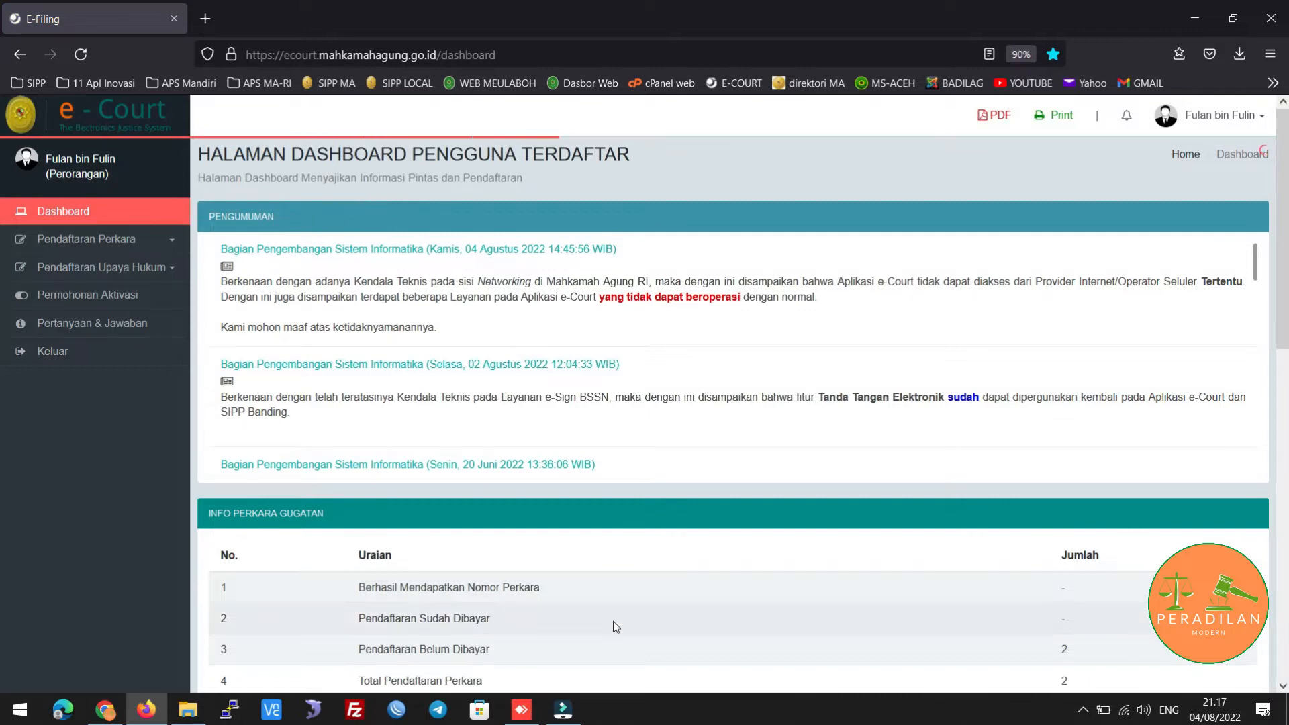
Go to Pendaftaran Perkara > Permohonan Online and start a new entry with Tambah Permohonan
click(143, 243)
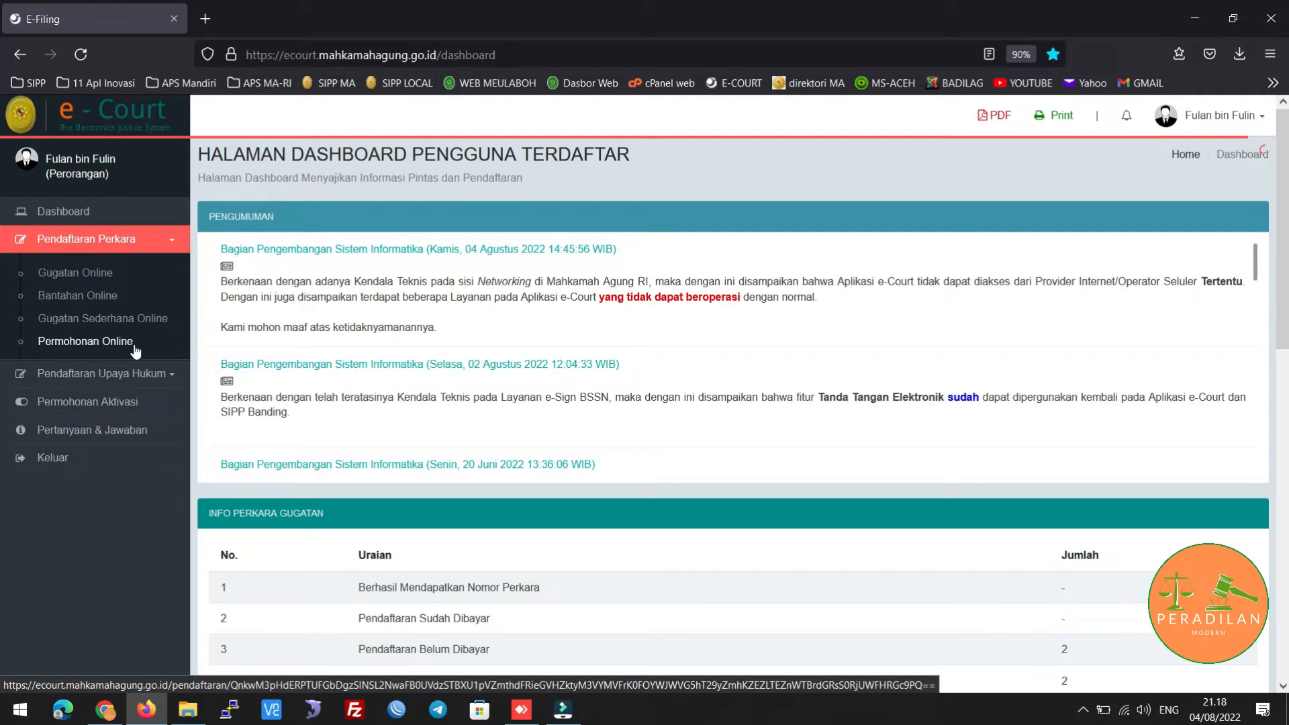
click(67, 344)
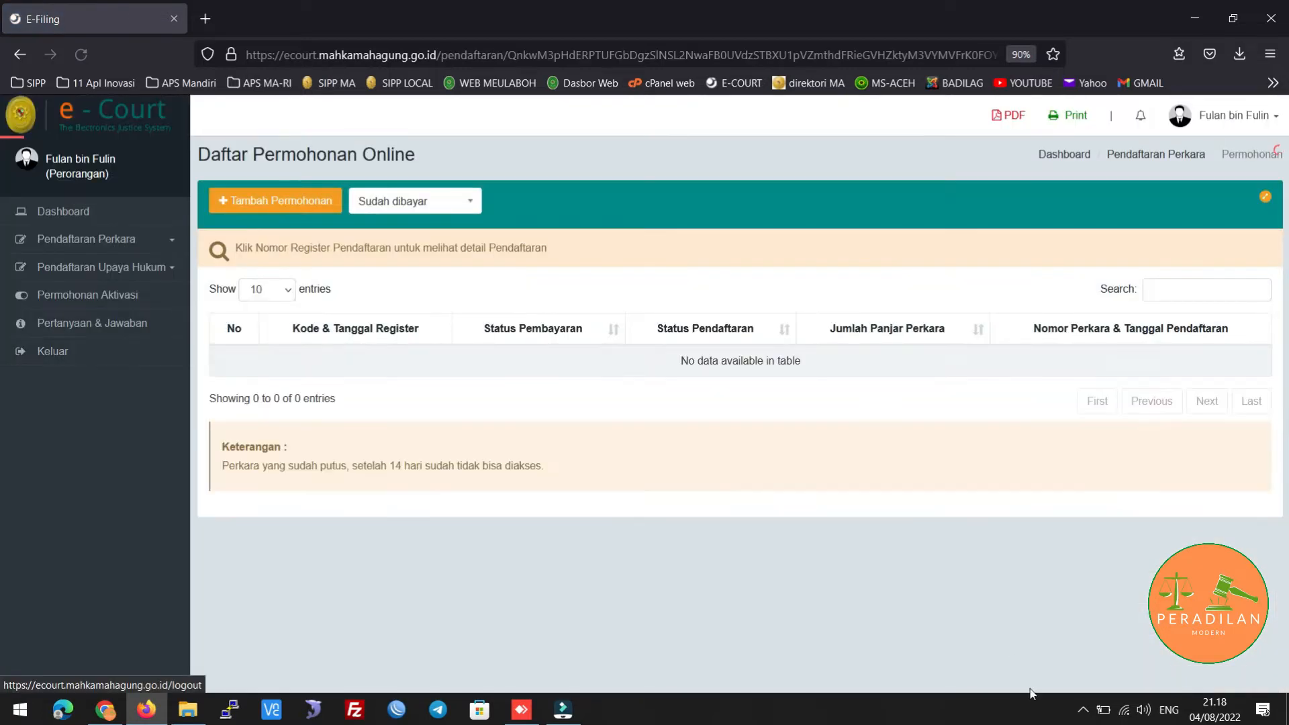
click(1086, 711)
click(653, 547)
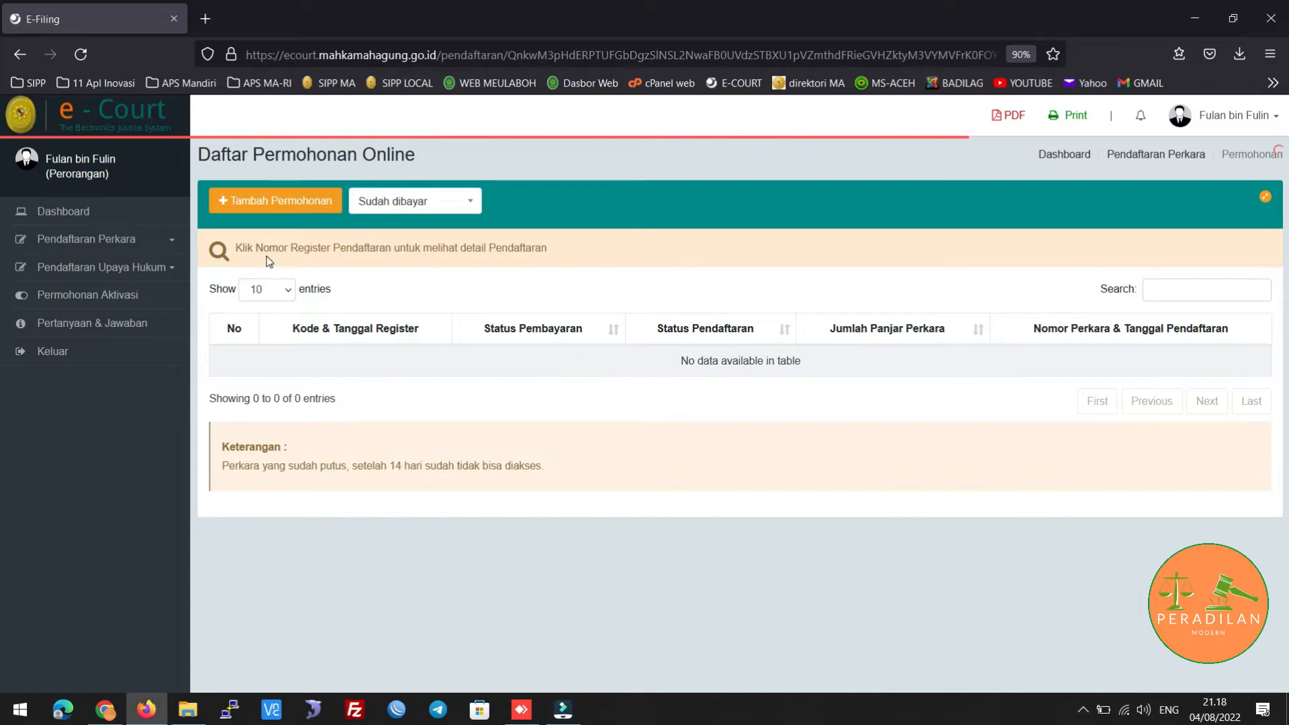
click(255, 207)
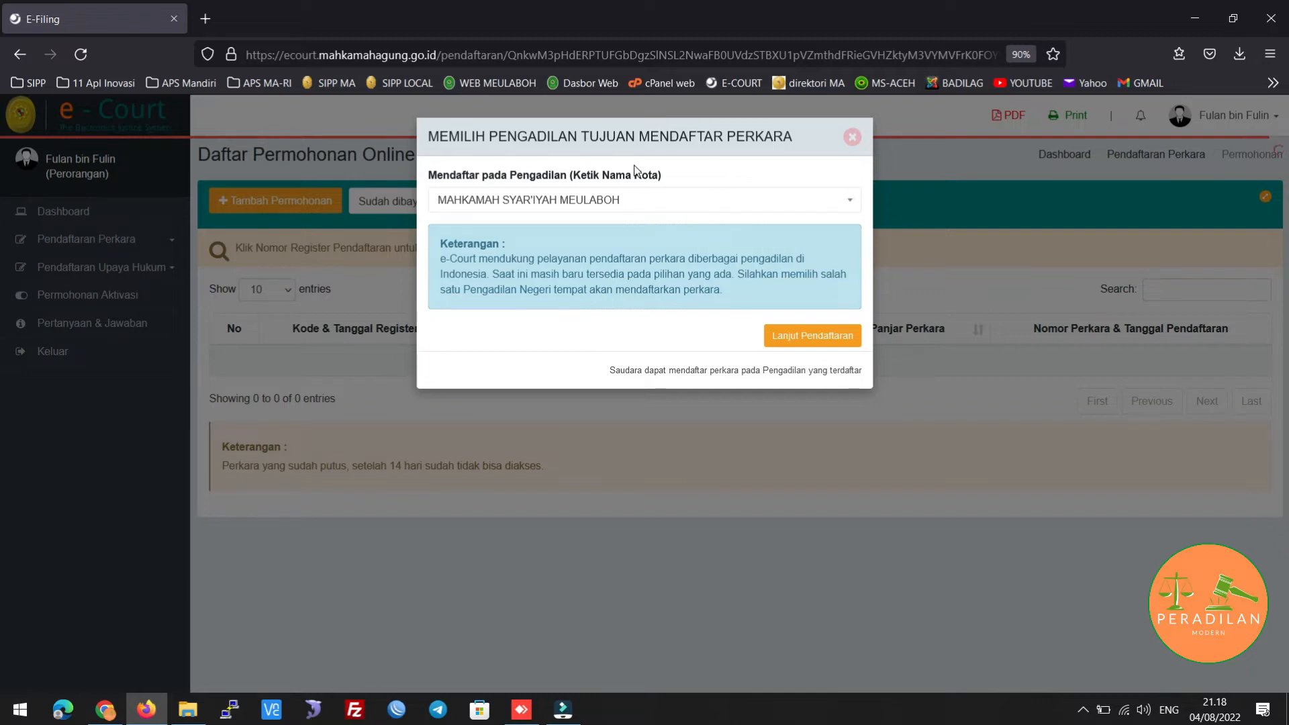
Keep MAHKAMAH SYAR'IYAH MEULABOH as the court and continue with Lanjut Pendaftaran
click(638, 200)
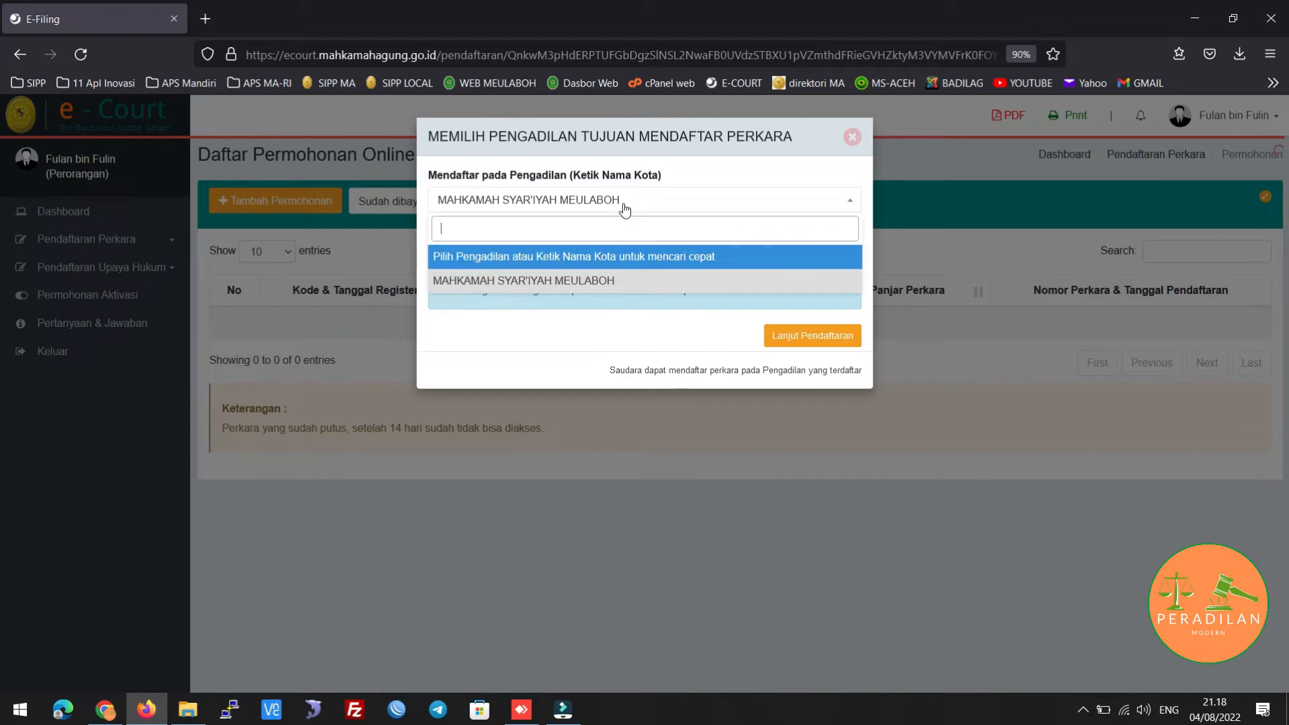
click(628, 173)
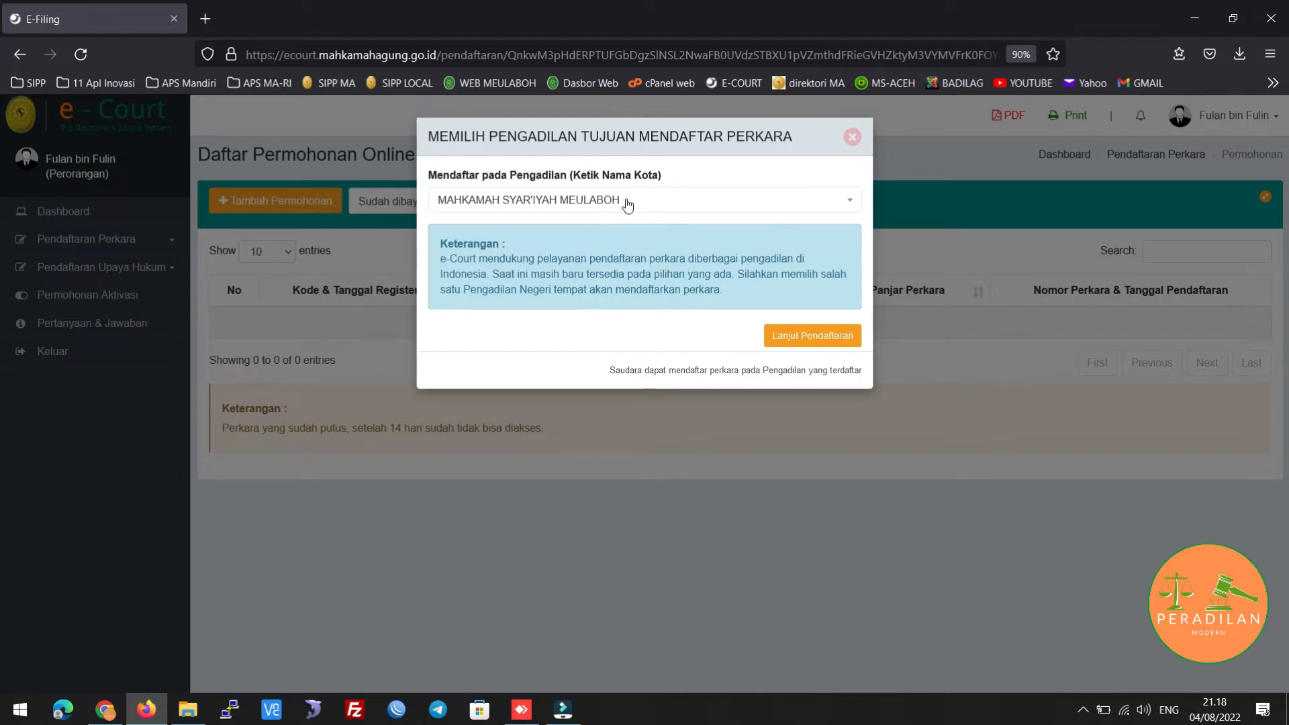
click(789, 338)
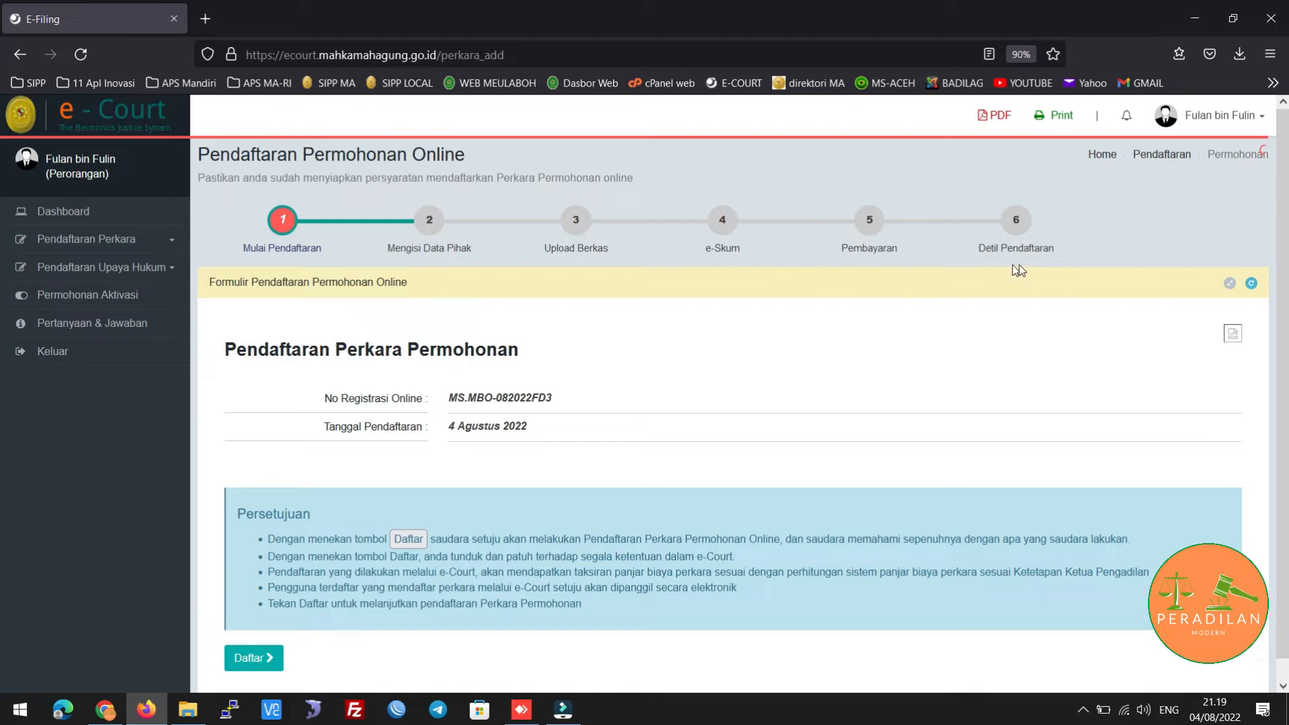
Scroll the Isi Data Pihak page down to the Tambah Pihak button
scroll(758, 329, down, 1)
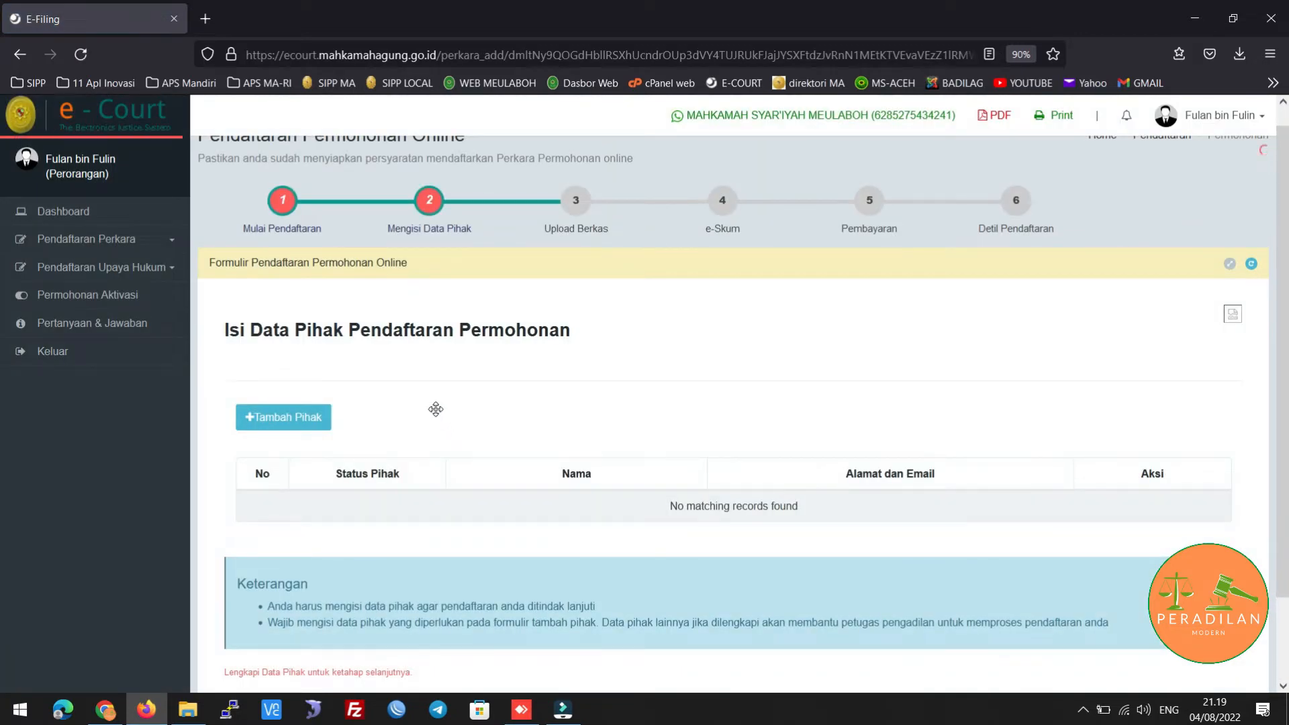
scroll(437, 410, down, 3)
scroll(436, 409, up, 3)
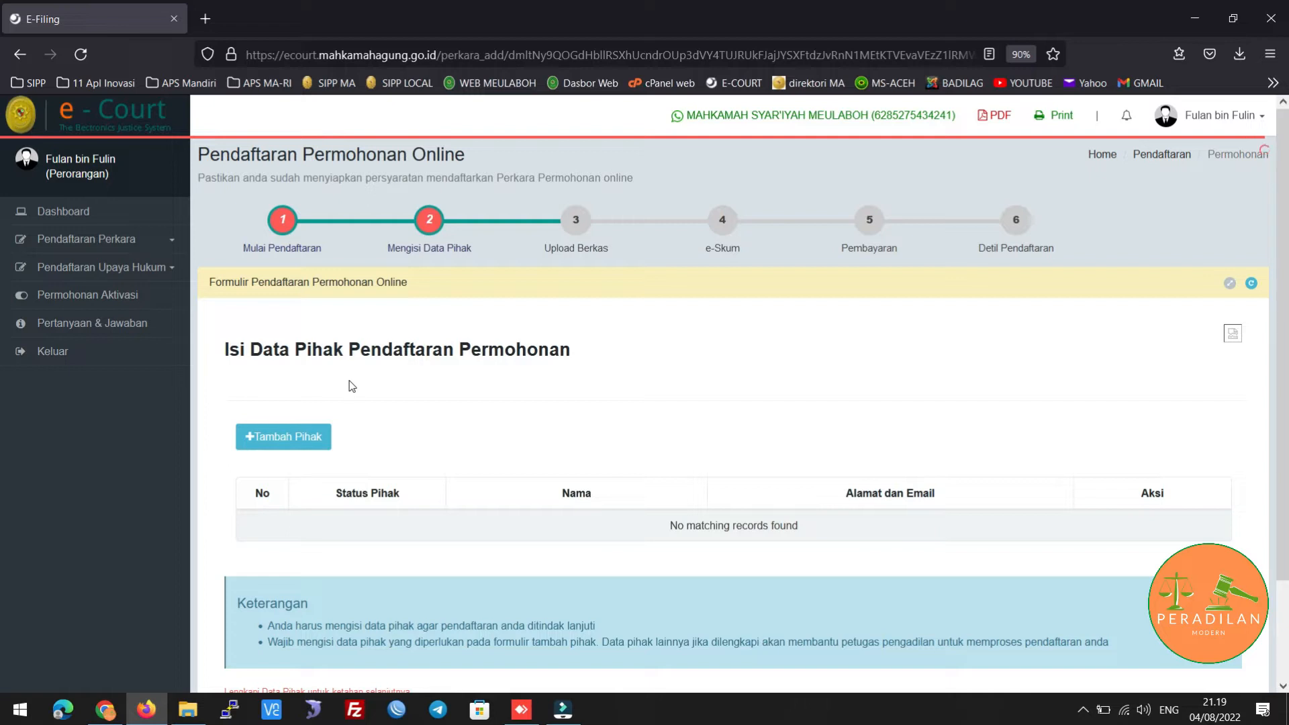
scroll(356, 440, down, 2)
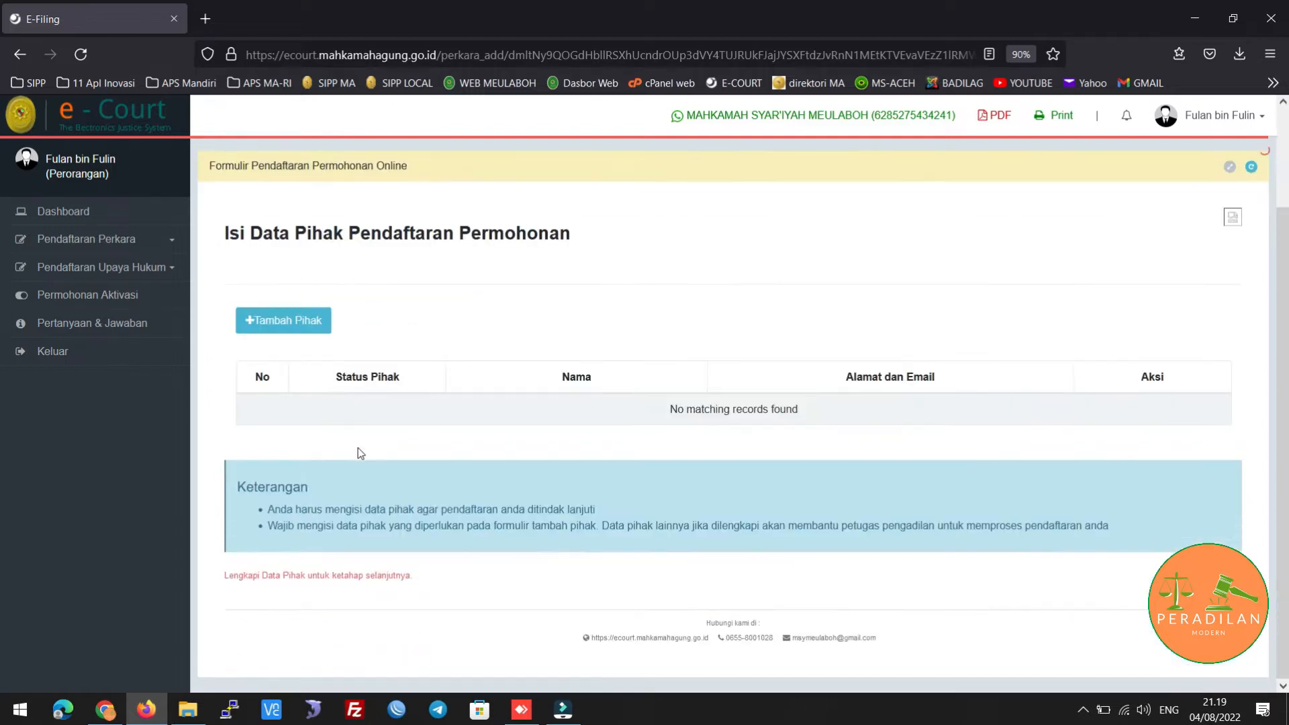
Add a Pemohon party of type Perorangan with KTP as identity document and its KTP number
click(283, 328)
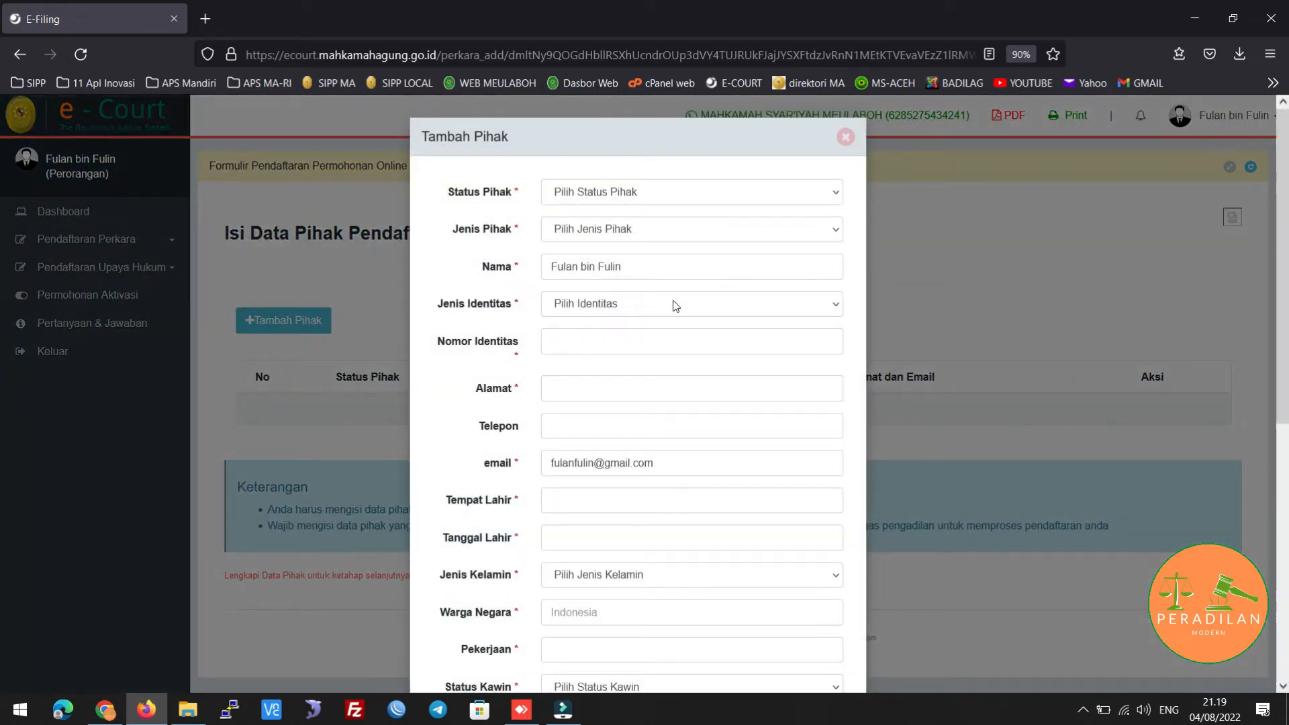
click(671, 193)
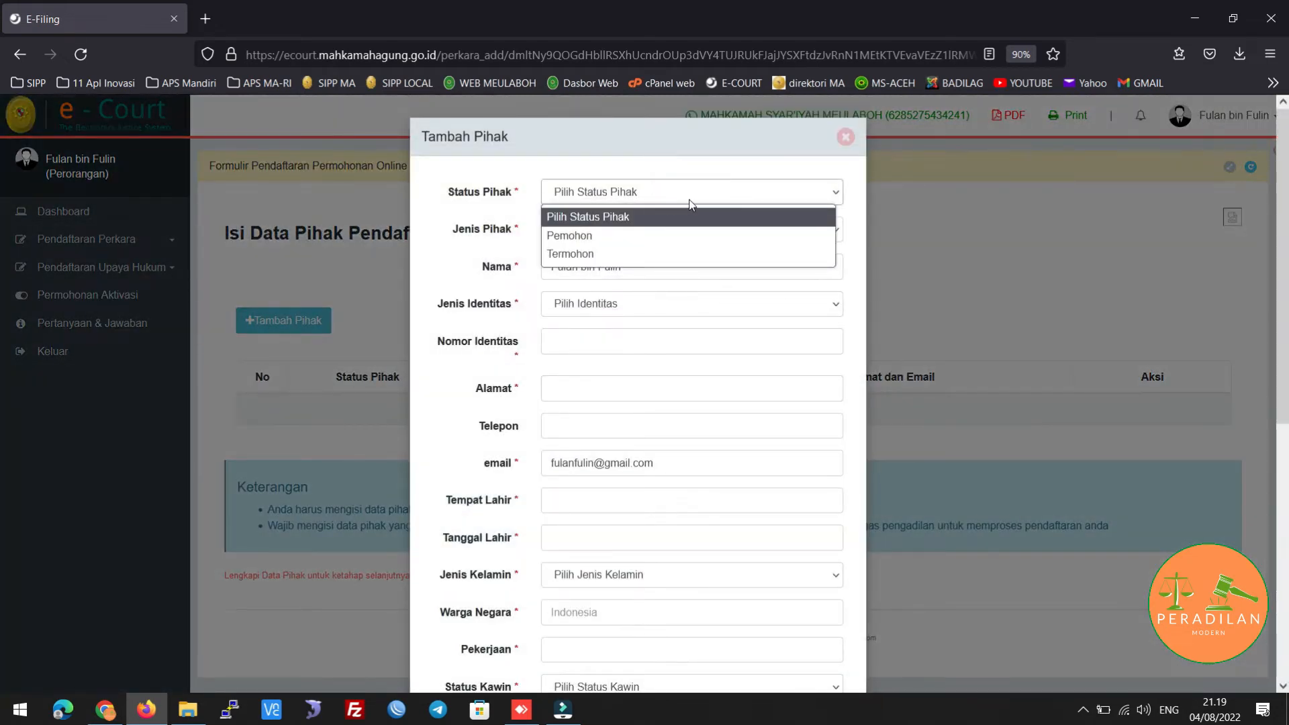
click(623, 237)
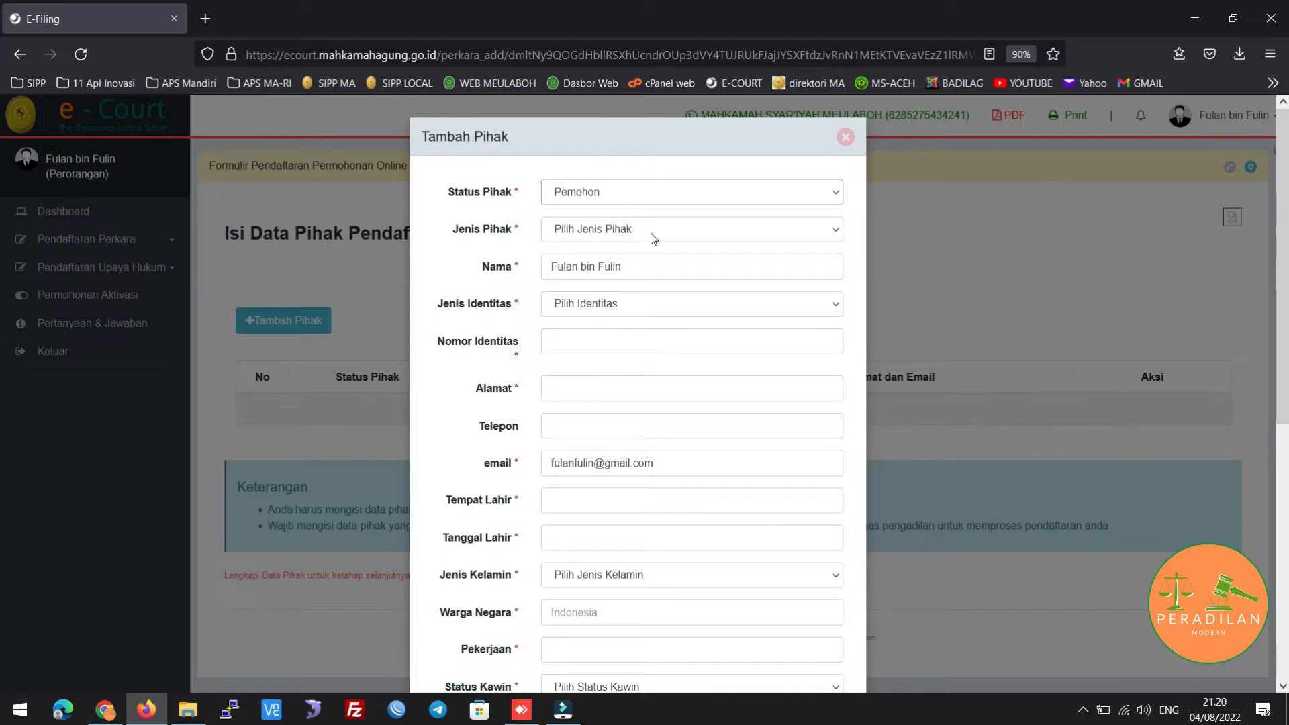
click(652, 237)
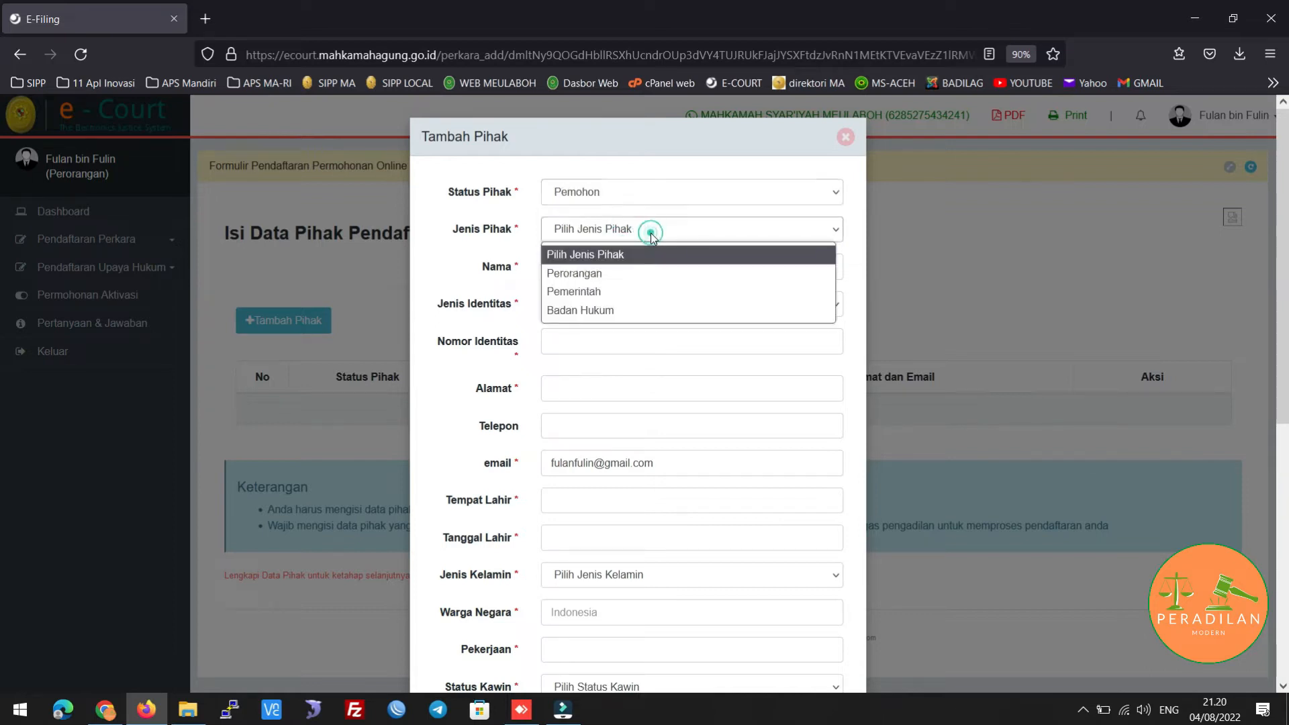
click(648, 274)
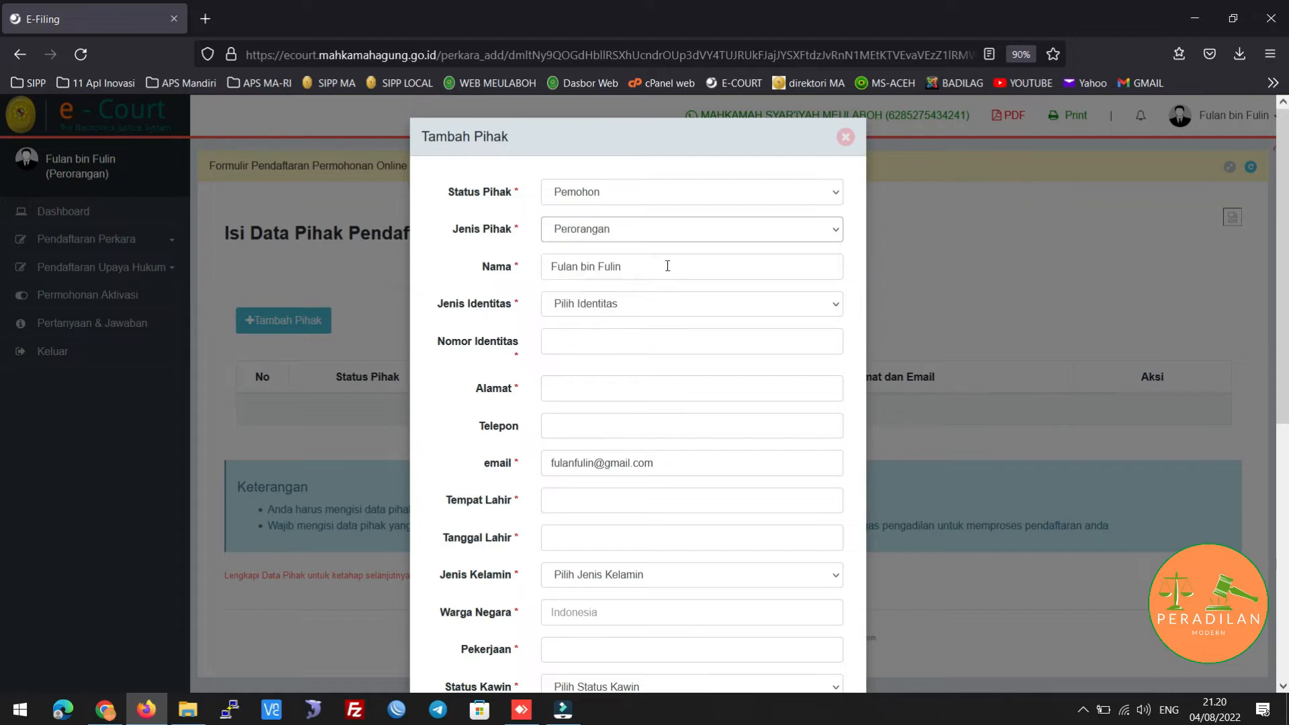
click(630, 307)
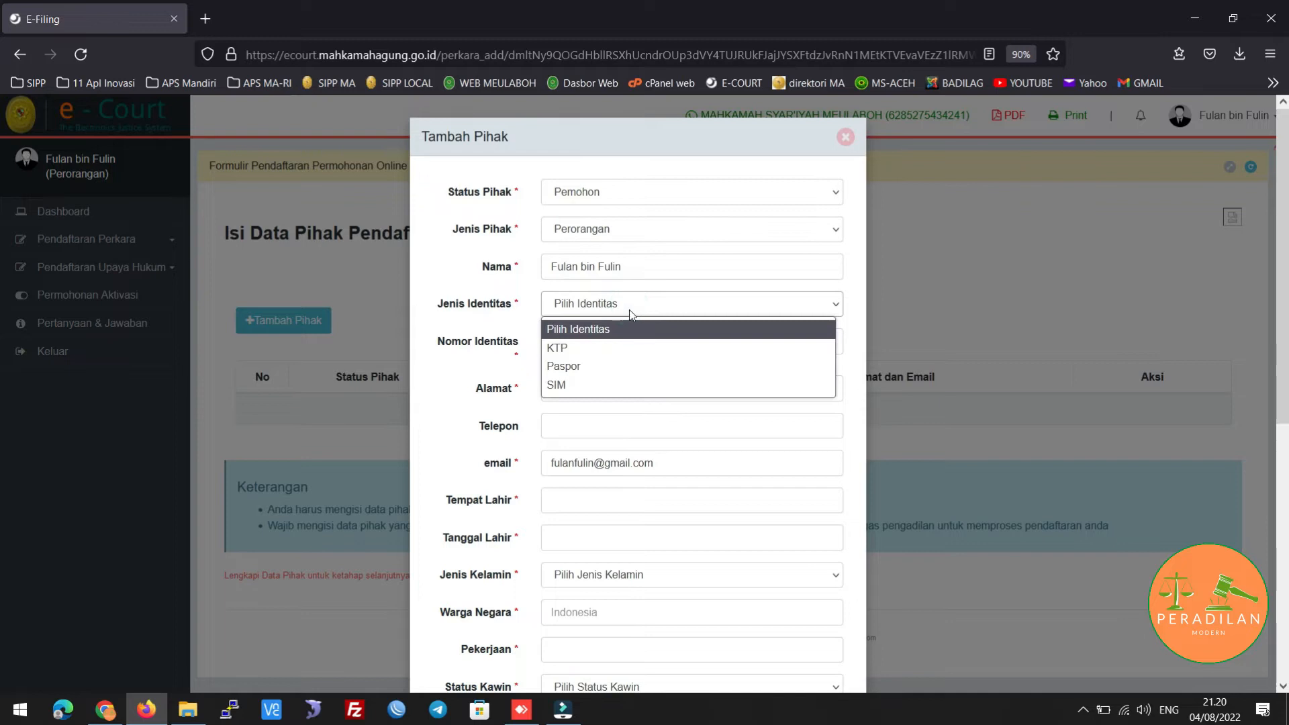
click(593, 349)
click(584, 349)
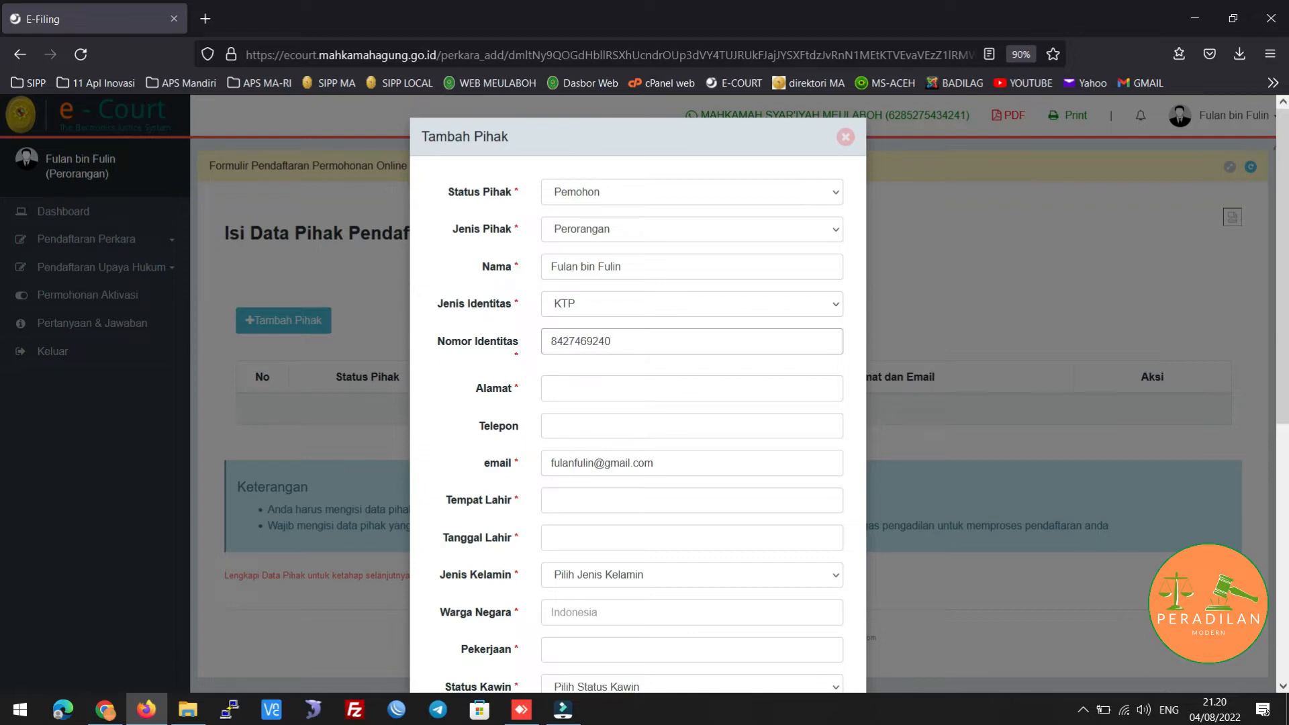
key(Tab)
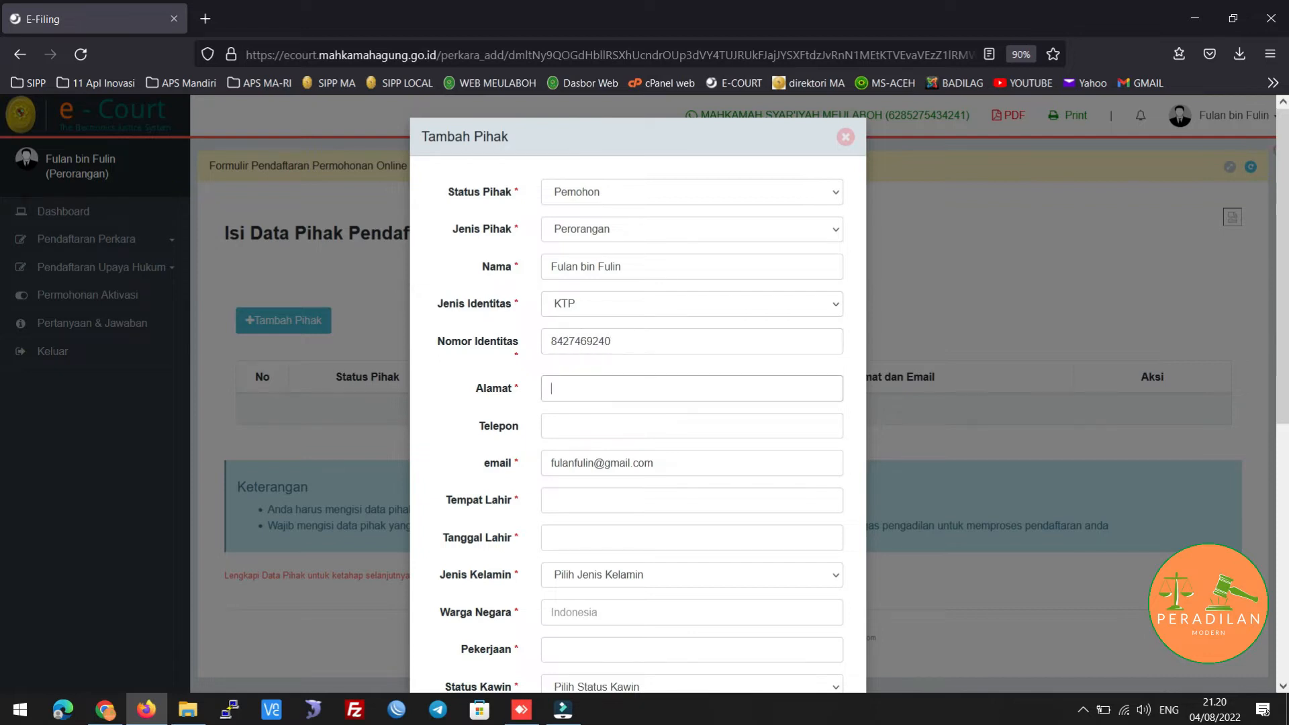
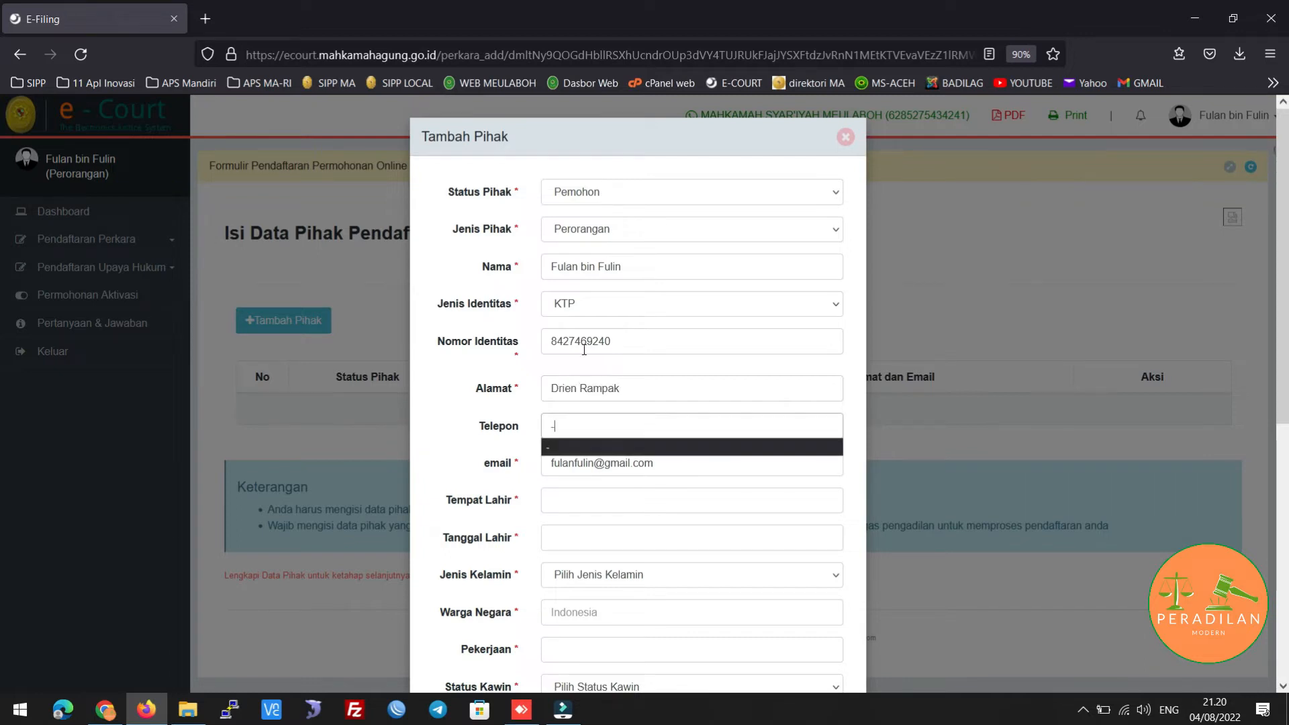
Enter the applicant's address and place of birth
key(Tab)
key(Tab)
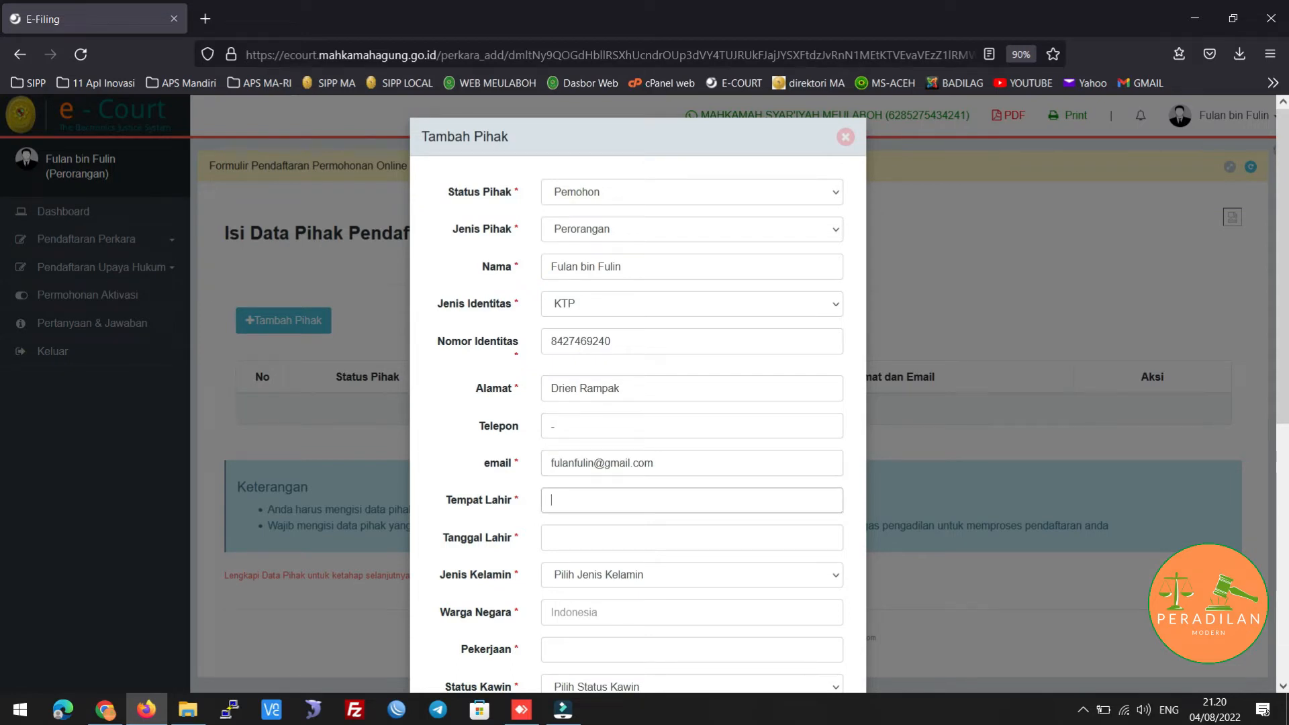
key(BackSpace)
key(BackSpace)
key(BackSpace)
key(Tab)
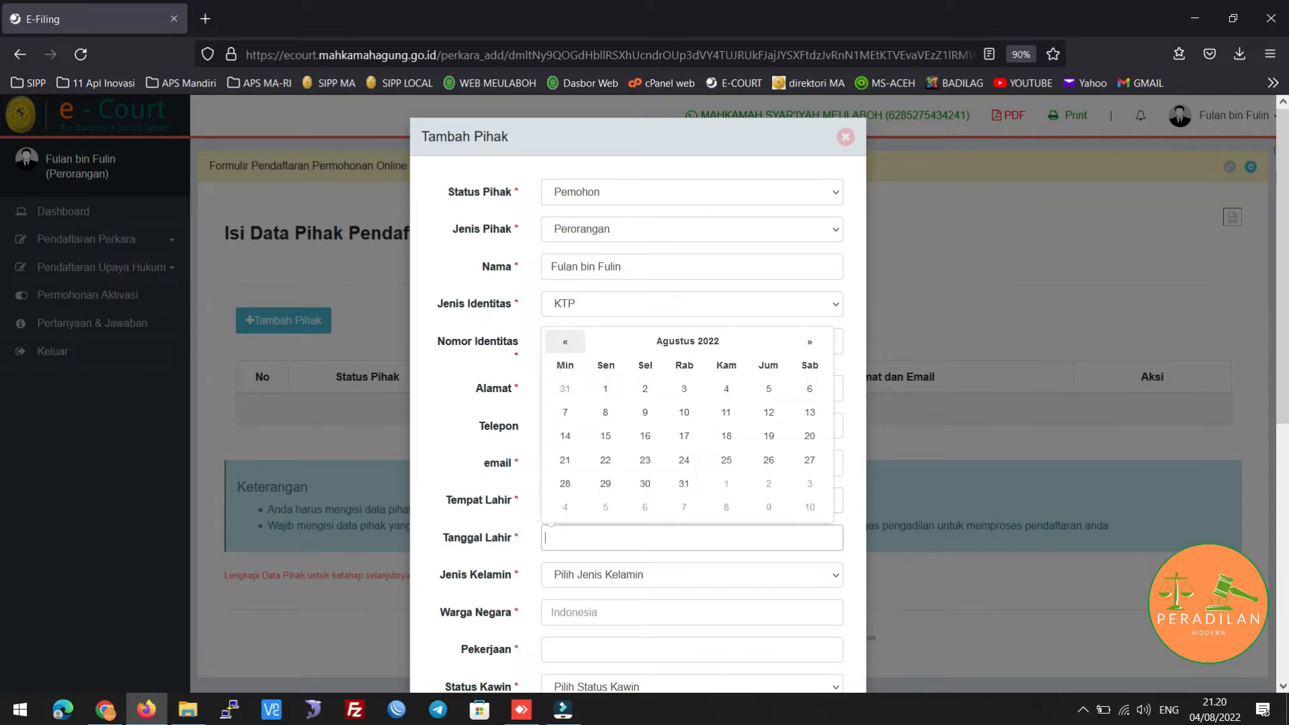
Set the birth date to 02/02/1980 in the date picker
click(678, 336)
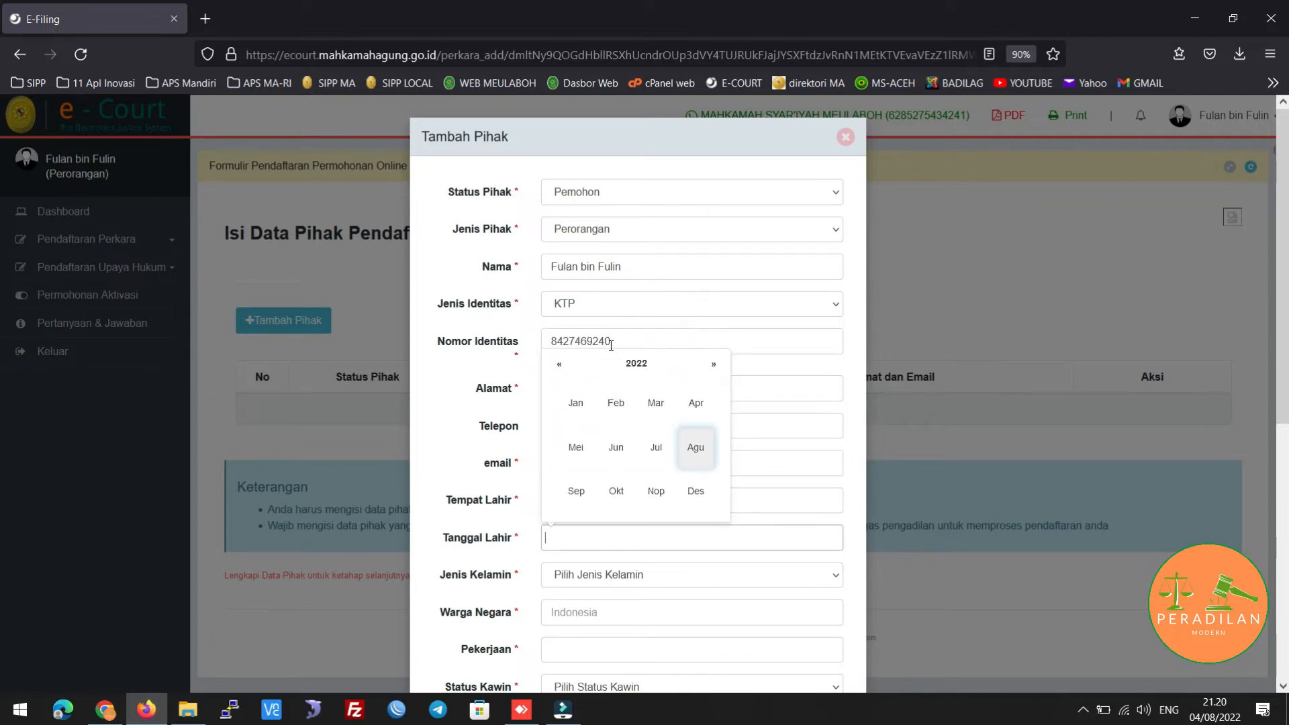
click(636, 363)
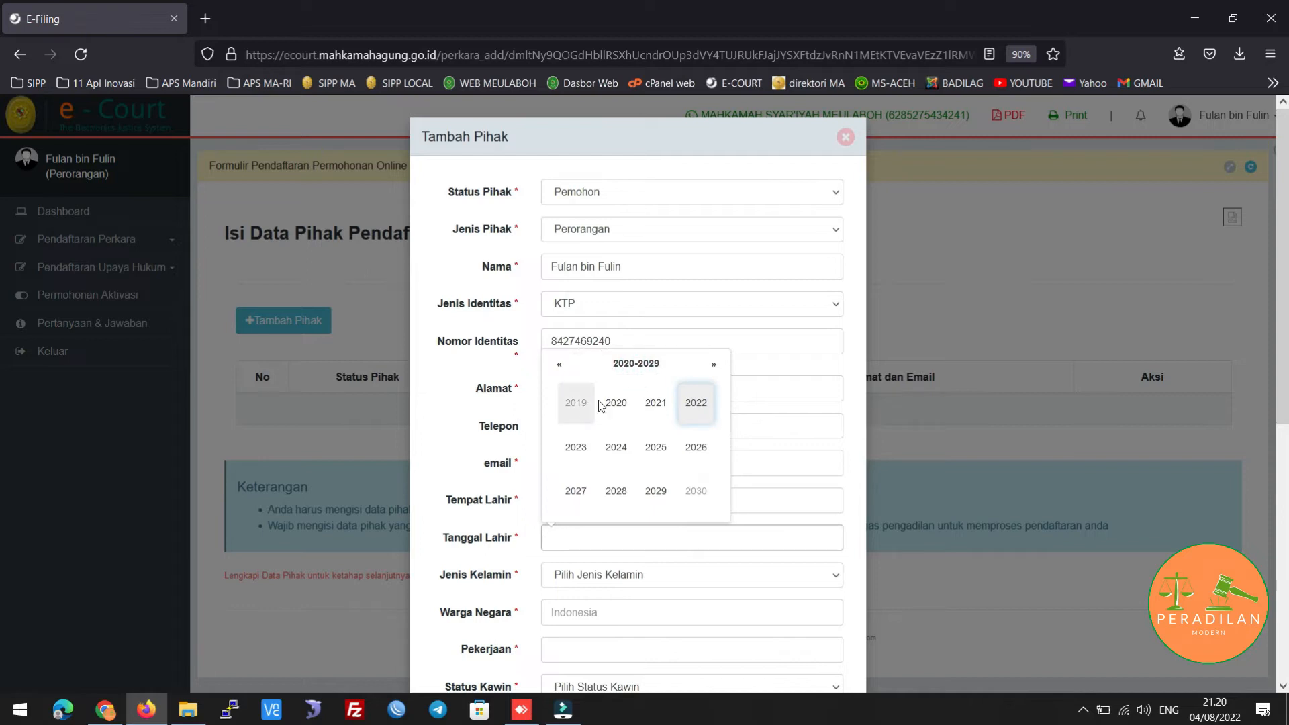
click(559, 364)
click(559, 364)
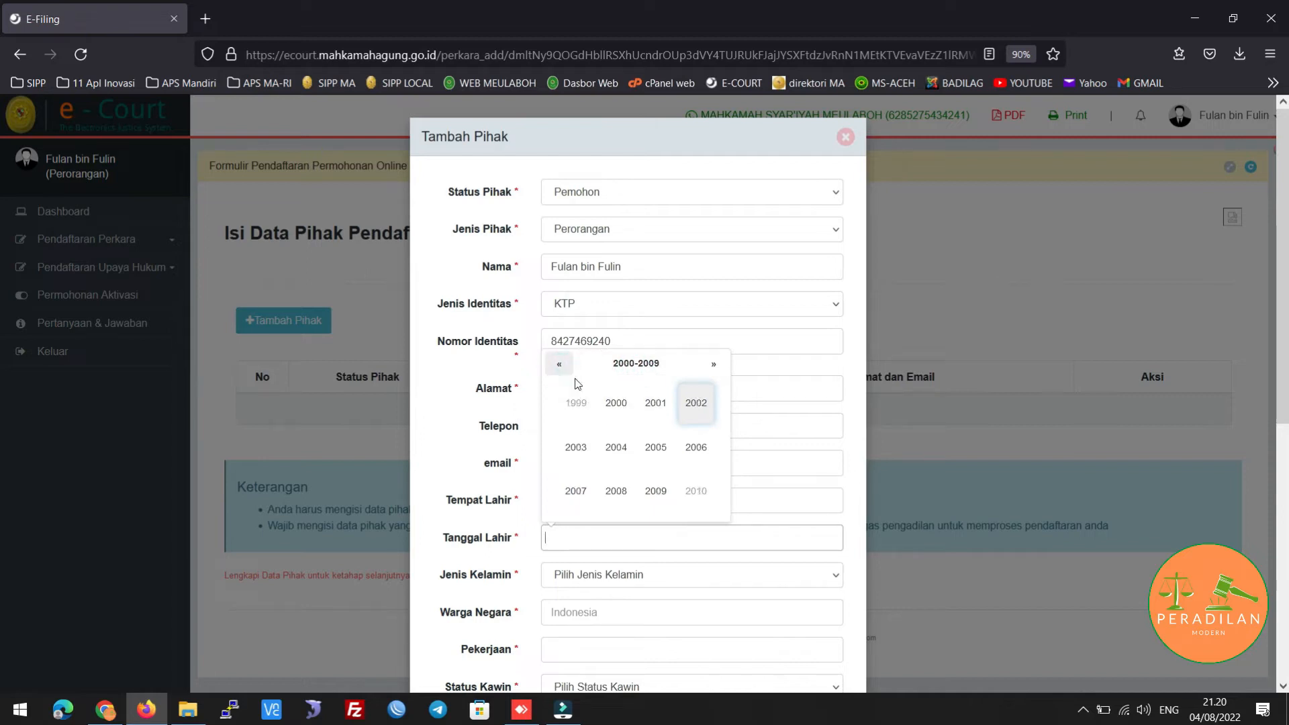
click(561, 369)
click(561, 369)
click(621, 405)
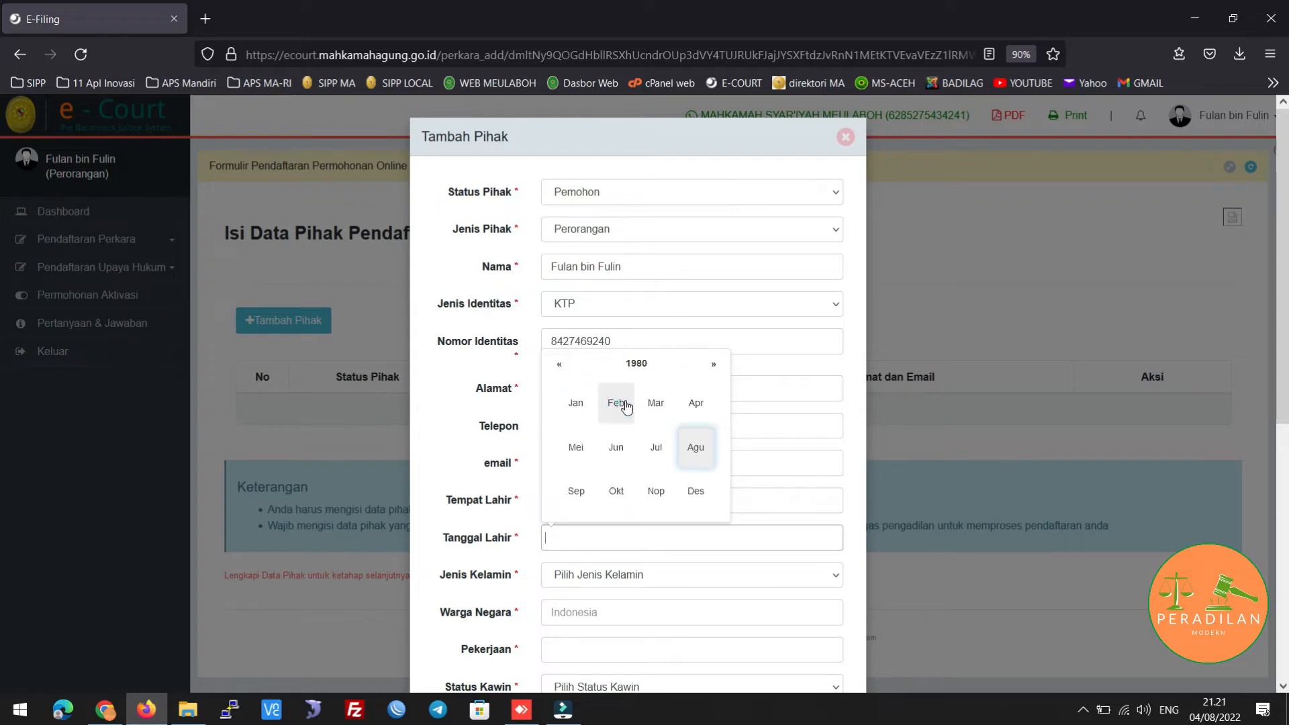
click(626, 406)
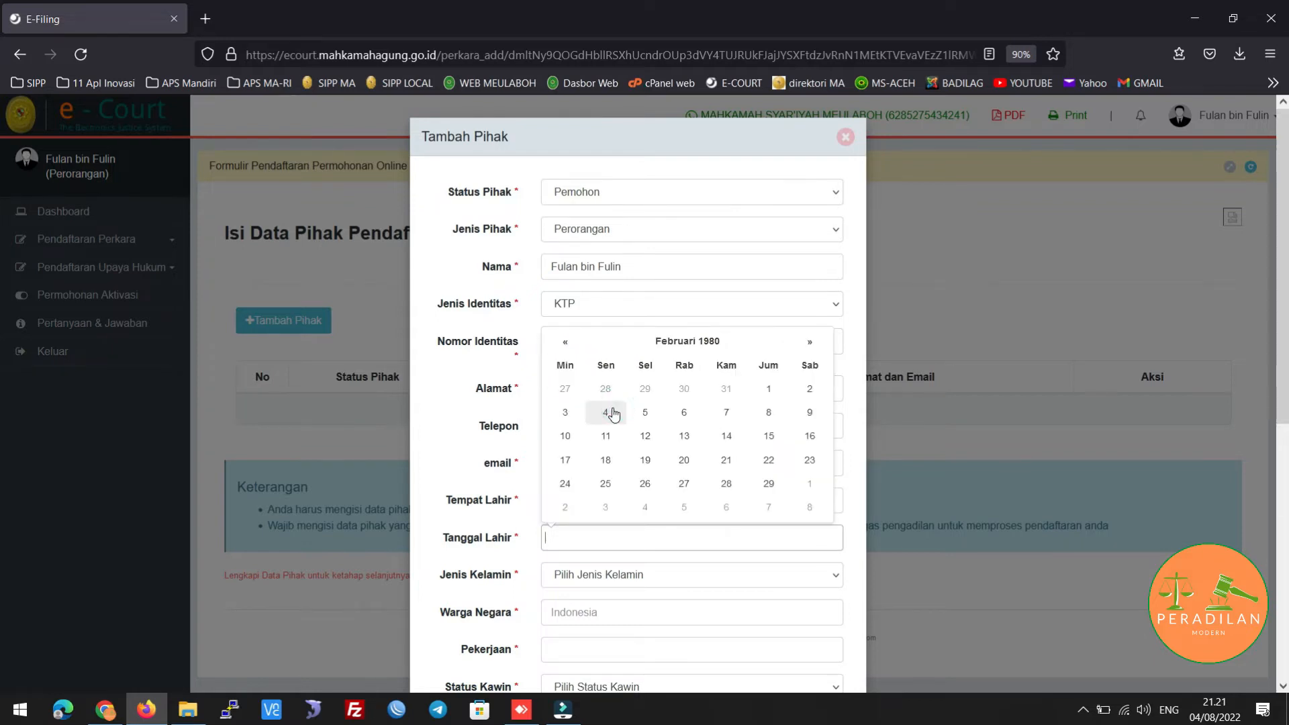
click(801, 394)
Set sex Laki-laki, nationality Indonesia, occupation Wiraswasta, status Kawin, education Sekolah Lanjutan Tingkat Atas
scroll(646, 526, down, 3)
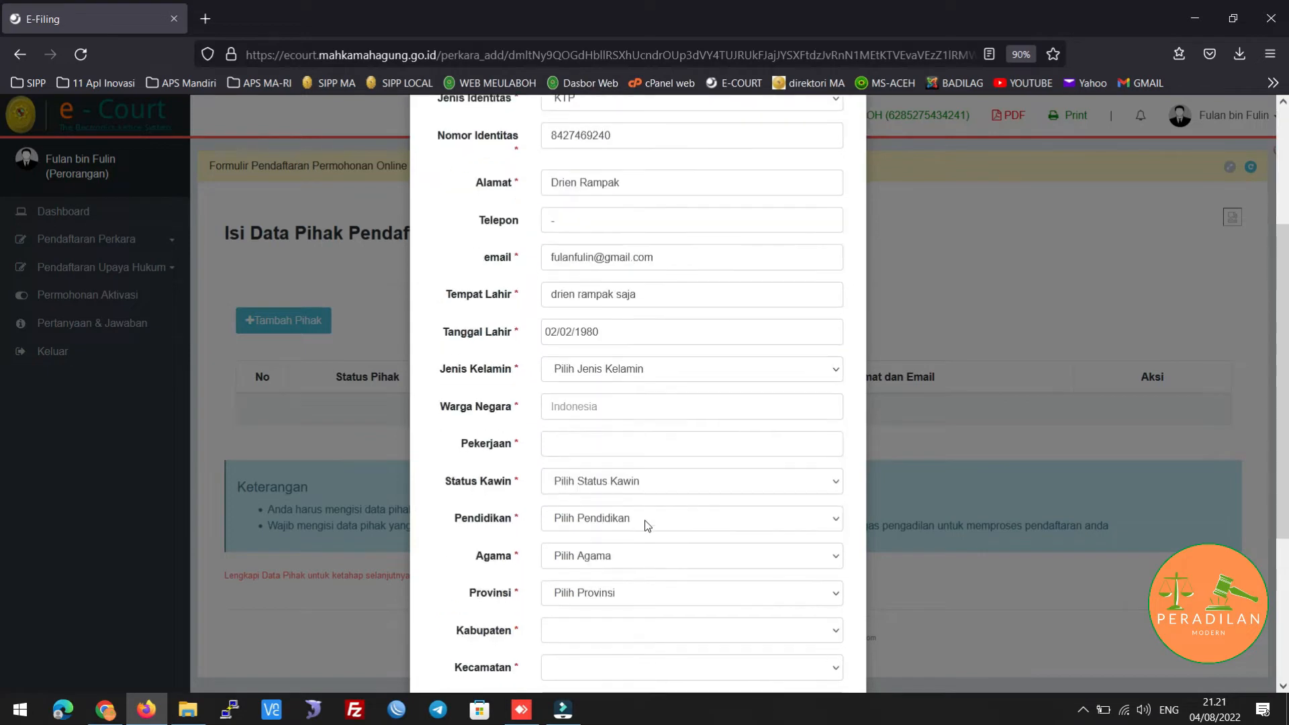
click(633, 370)
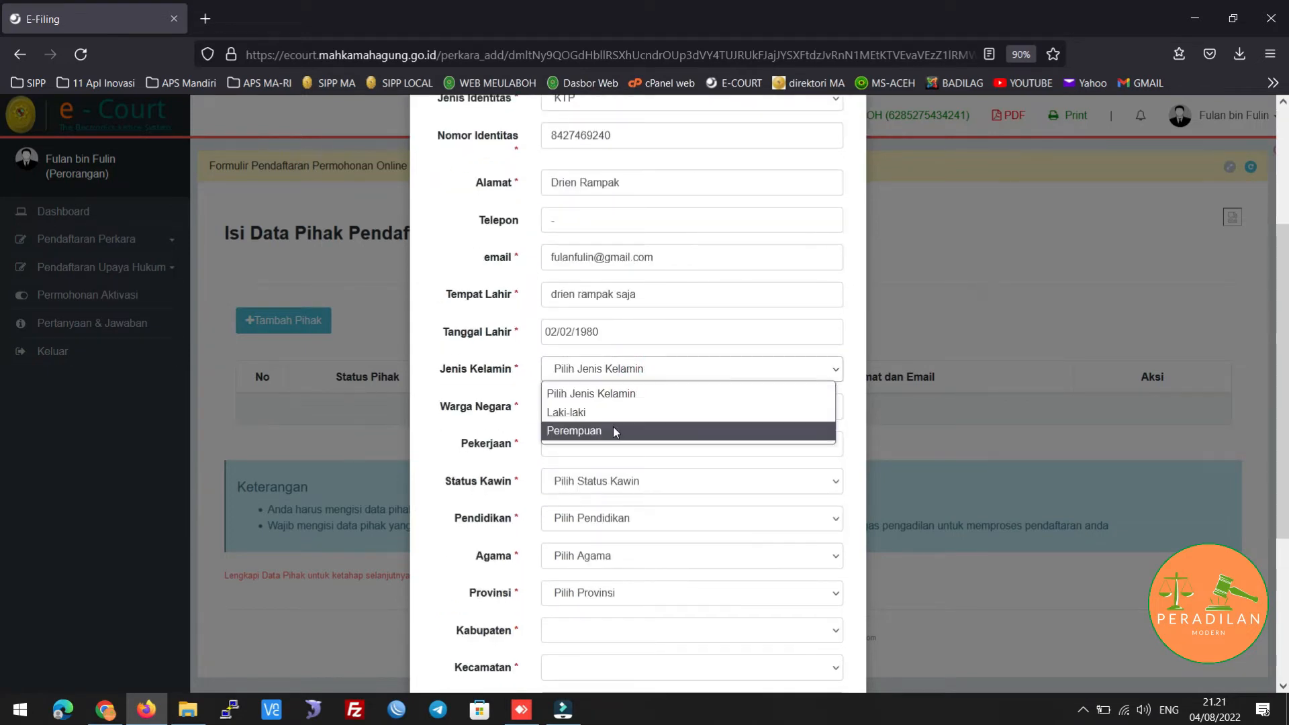
click(606, 409)
click(605, 407)
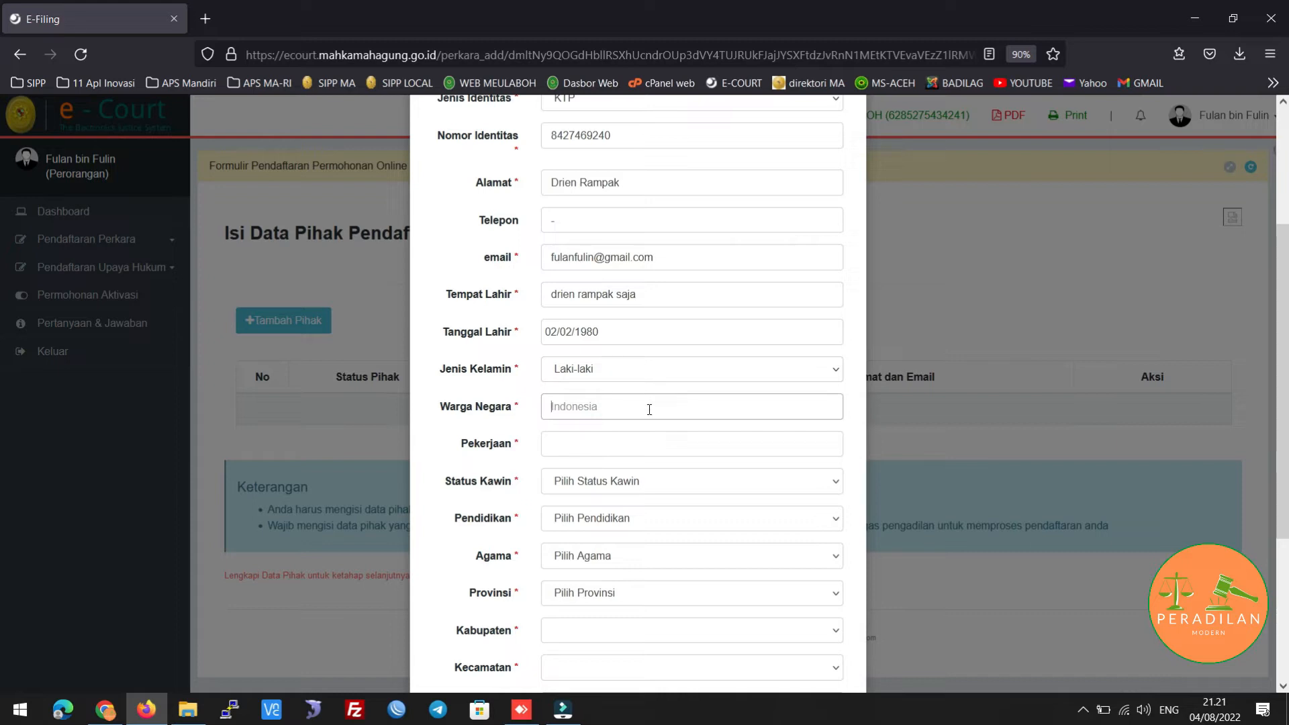
text(Indonesia)
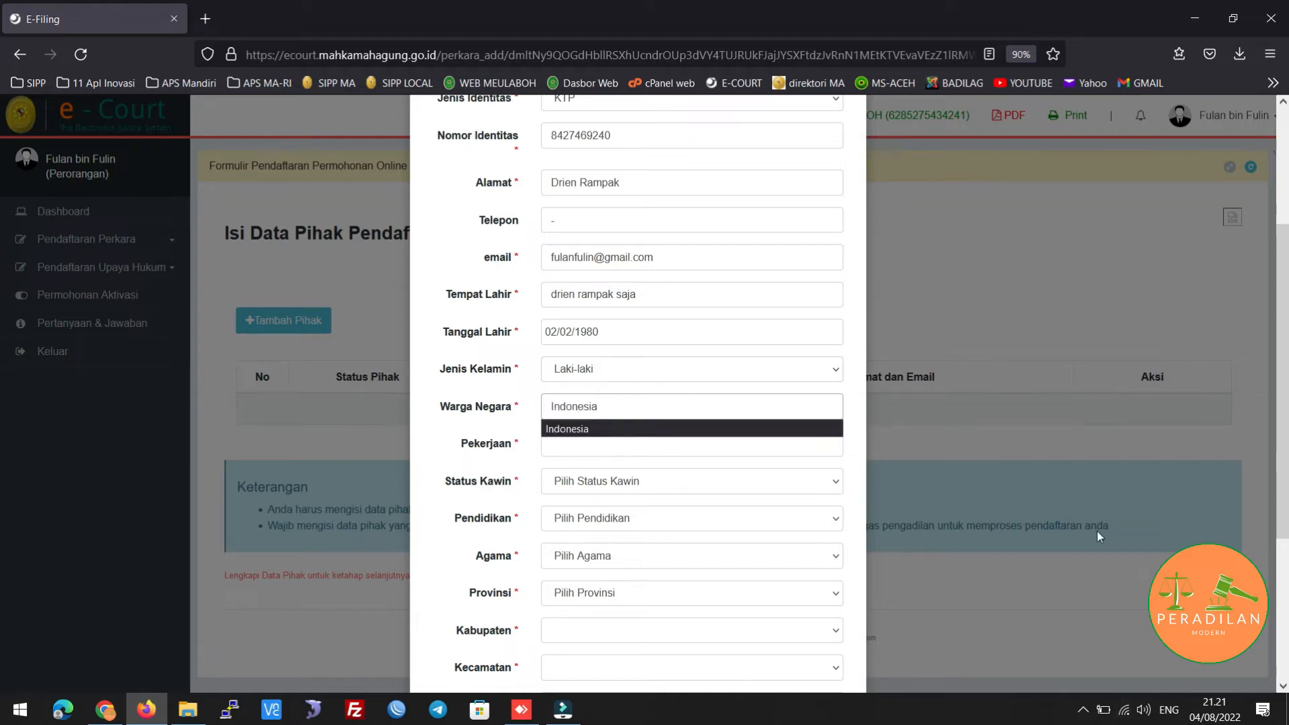
key(Tab)
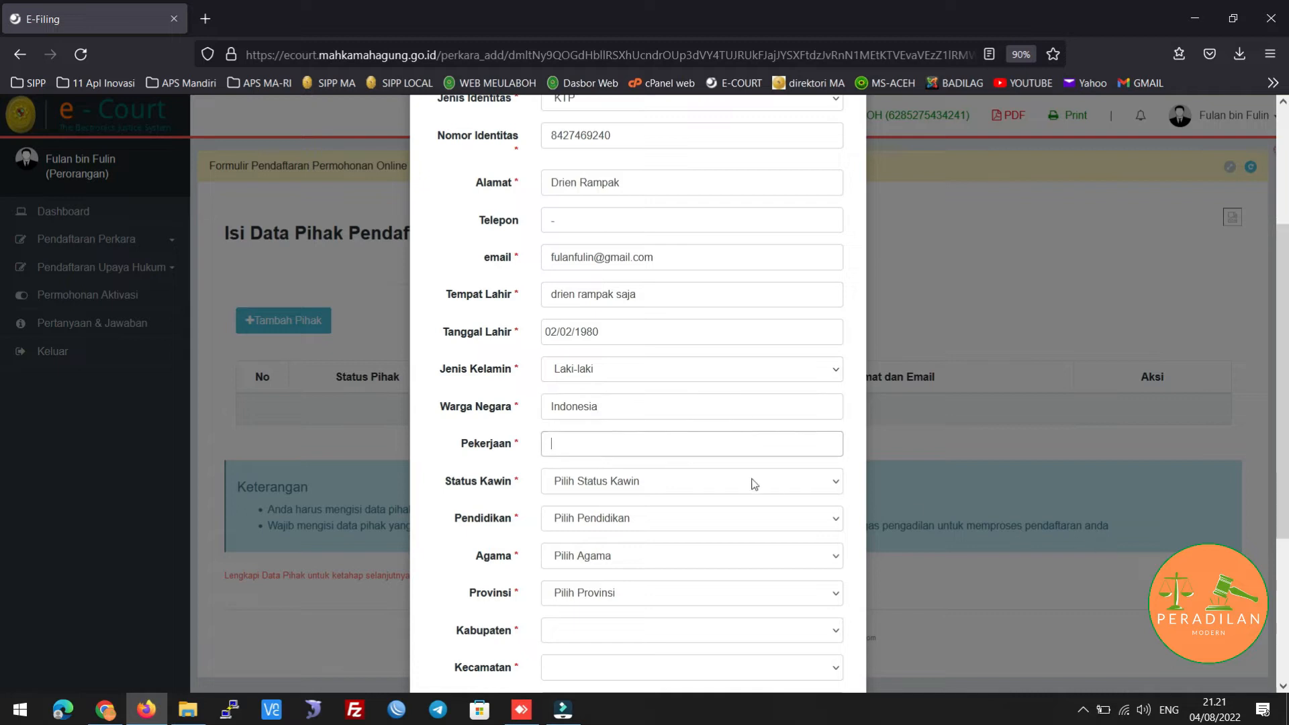
text(Wirasw)
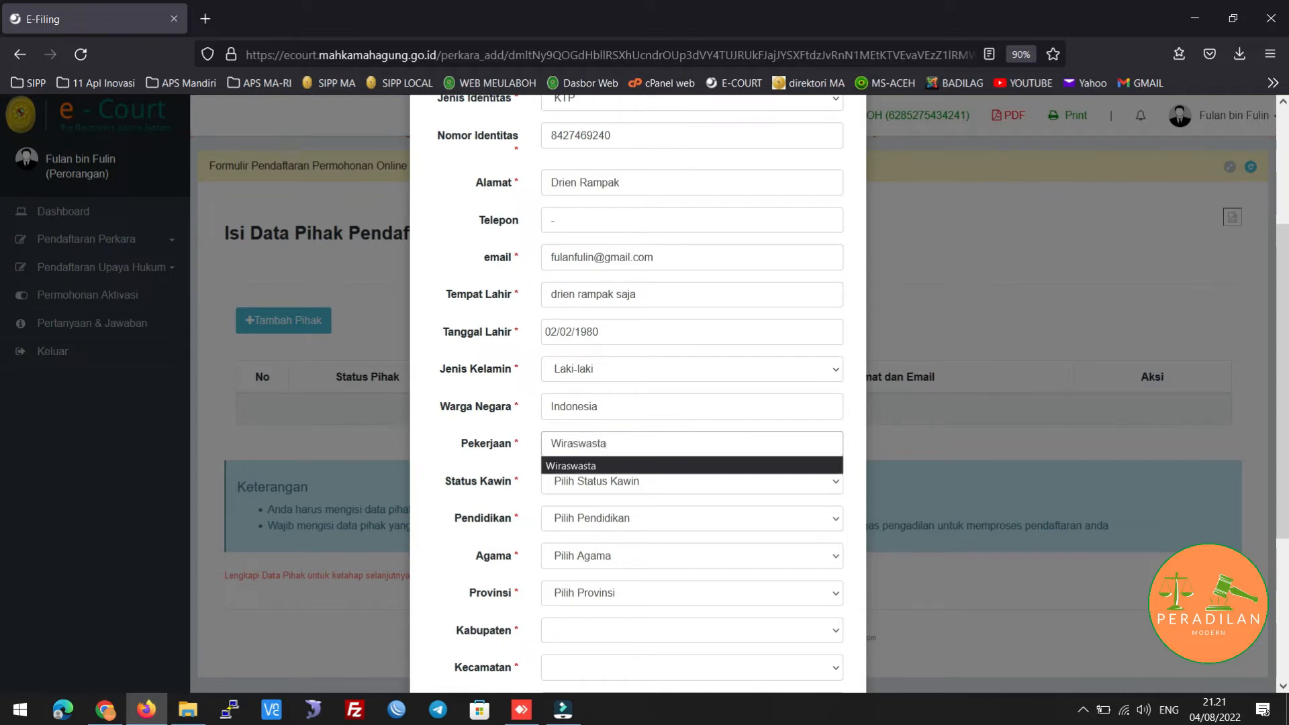
text(asta)
click(681, 484)
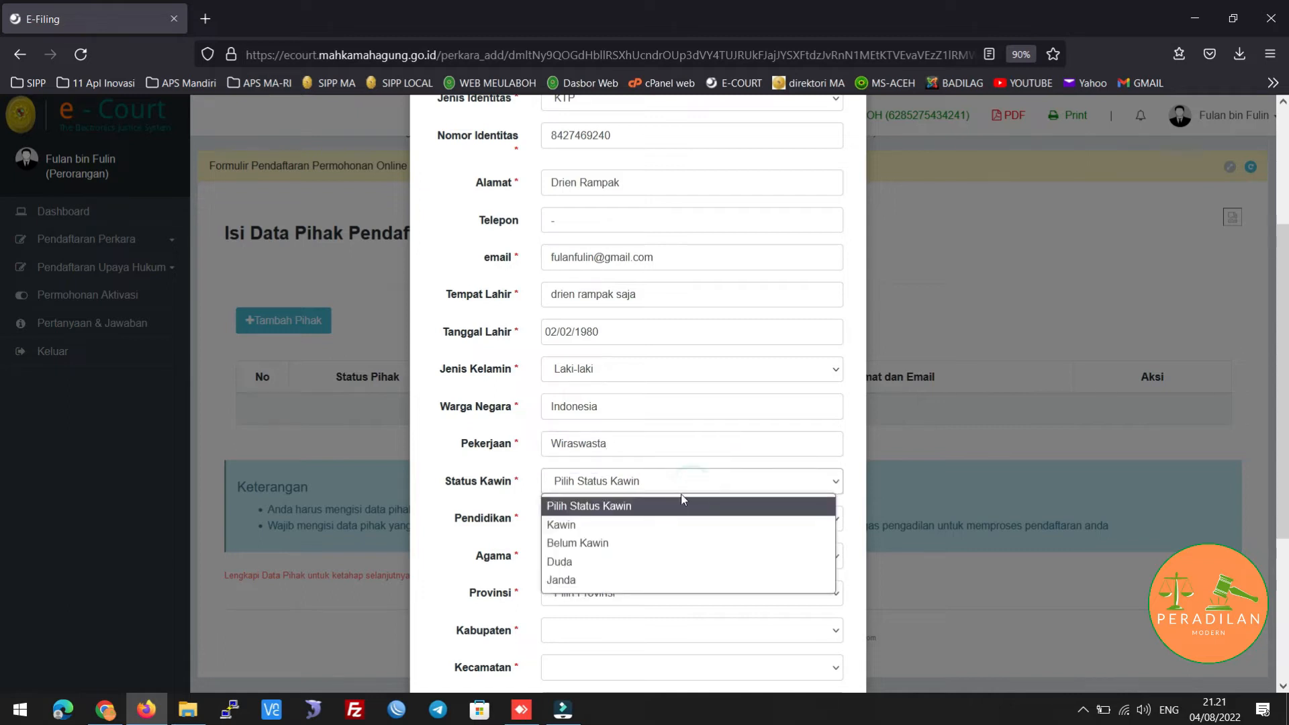
click(649, 525)
click(645, 522)
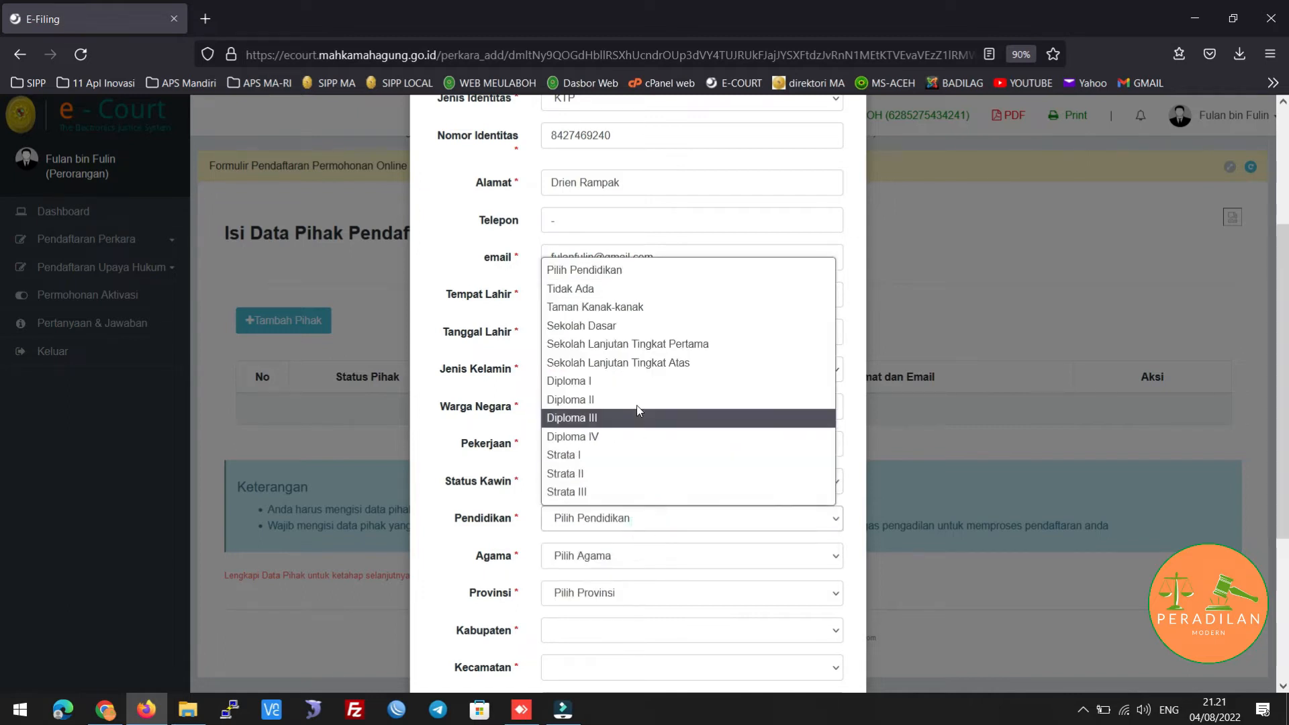
click(623, 365)
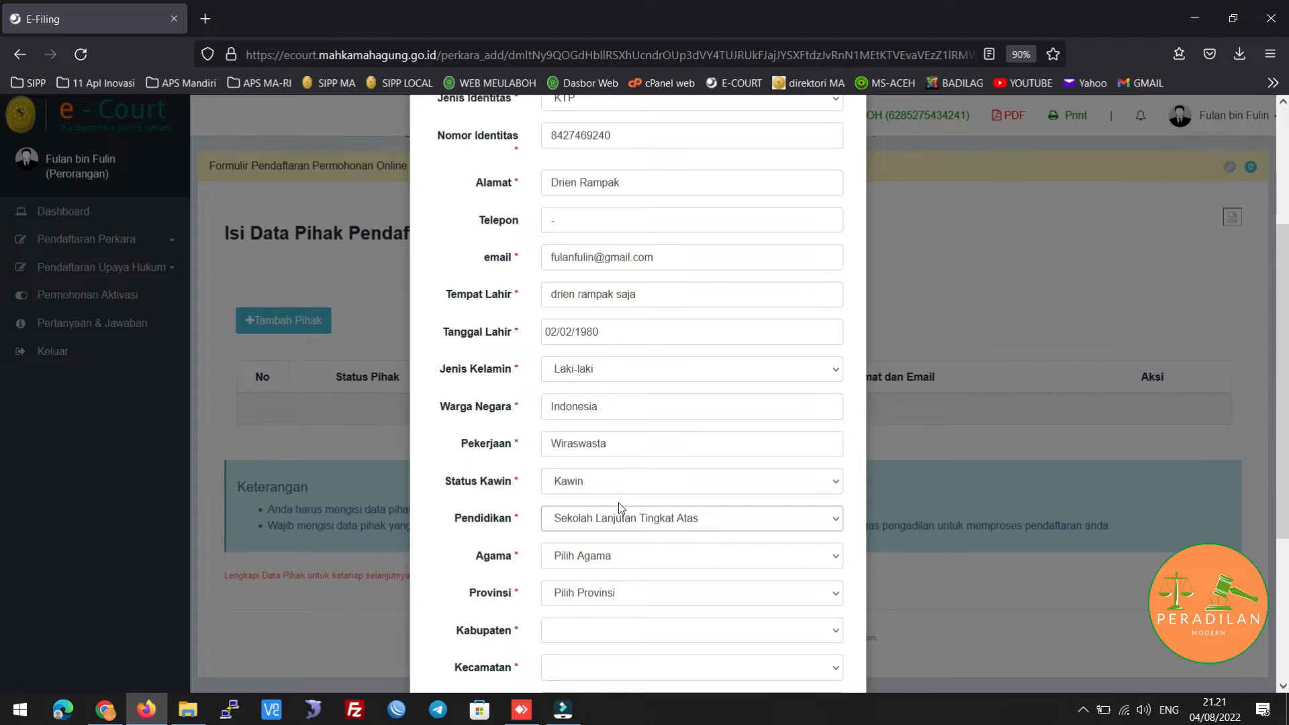
scroll(618, 502, down, 2)
Set religion Islam and location Aceh, Kab. Aceh Barat, Johan Pahlawan, Drien Rampak
click(616, 421)
click(595, 461)
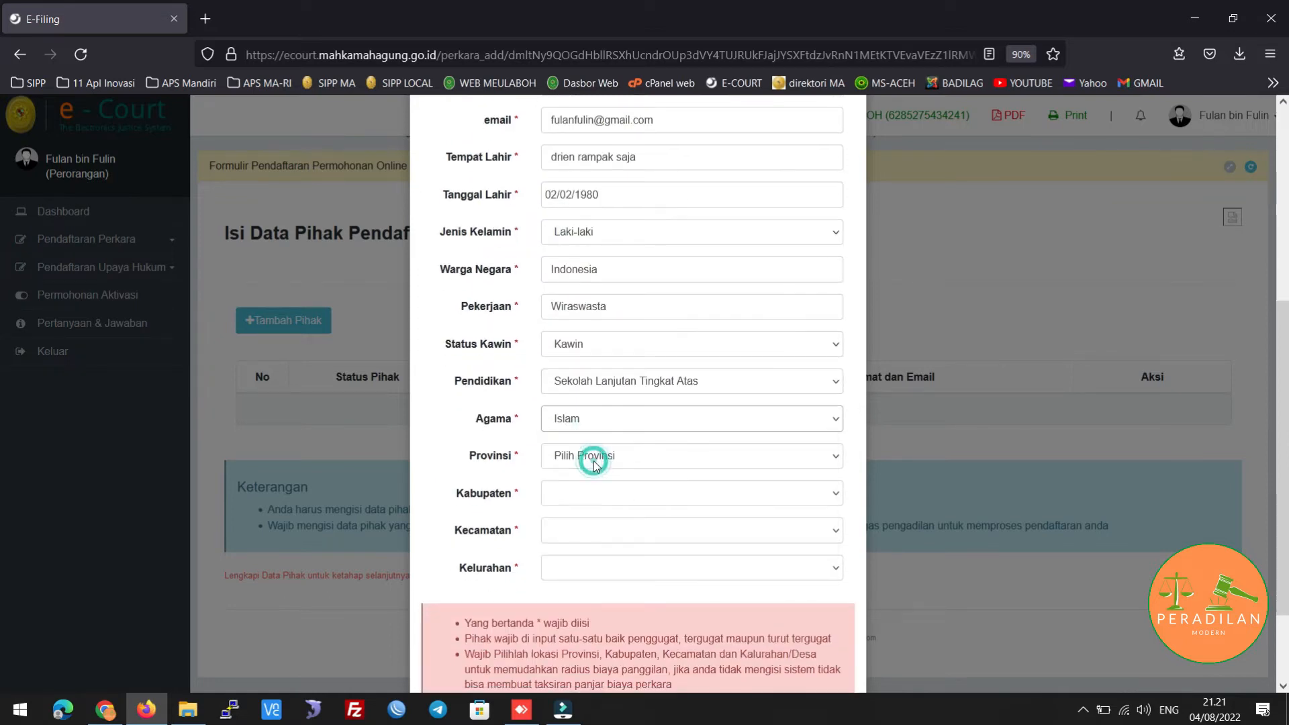
click(595, 462)
click(612, 127)
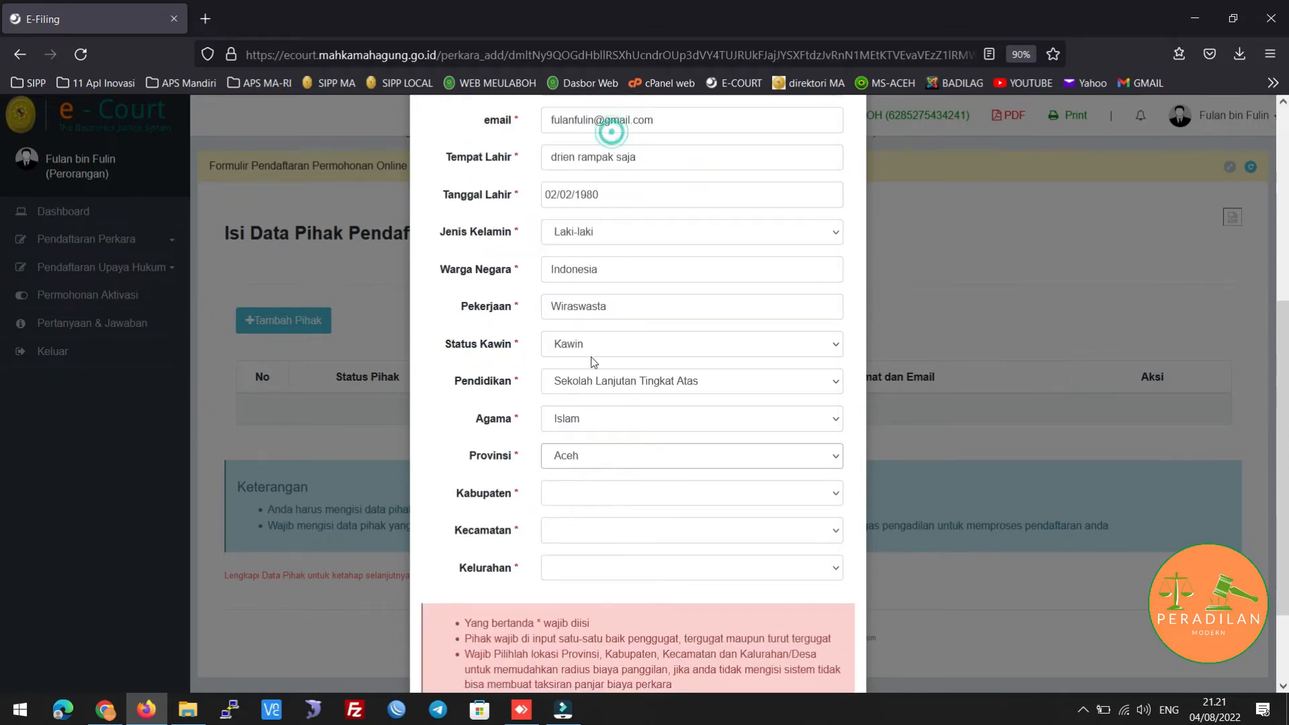
click(575, 497)
click(598, 145)
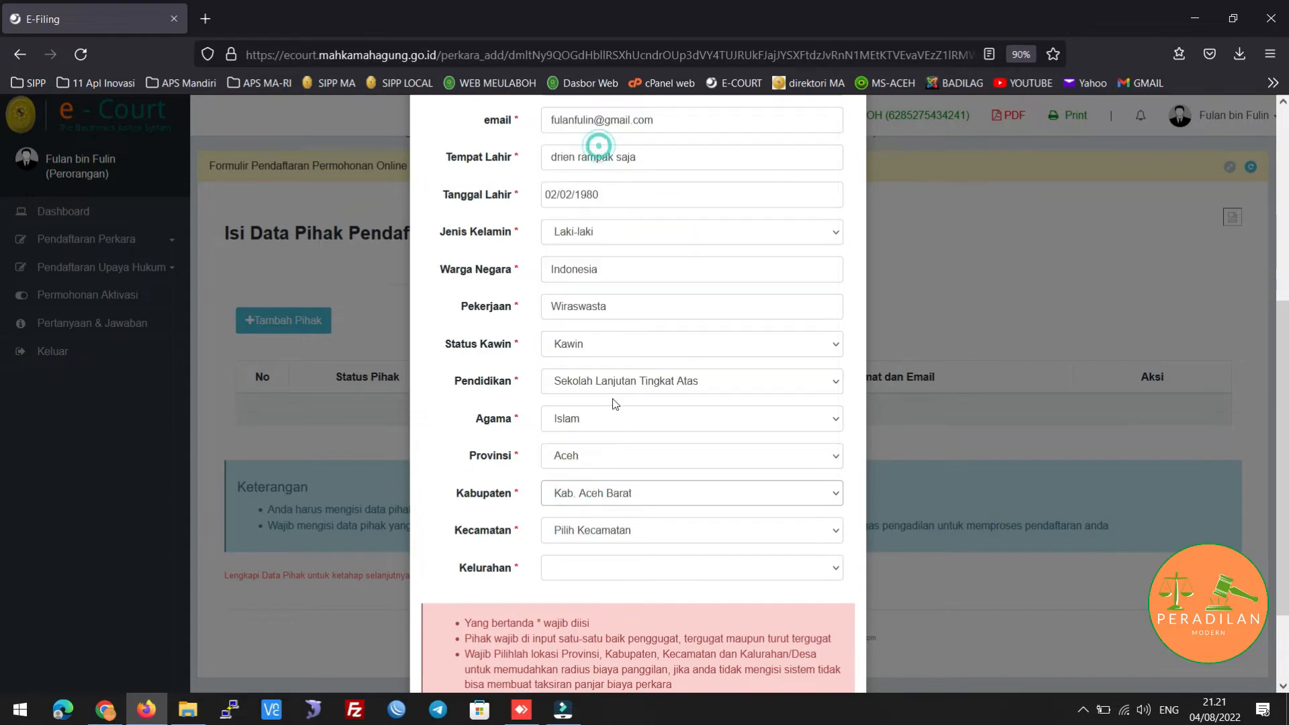
click(626, 541)
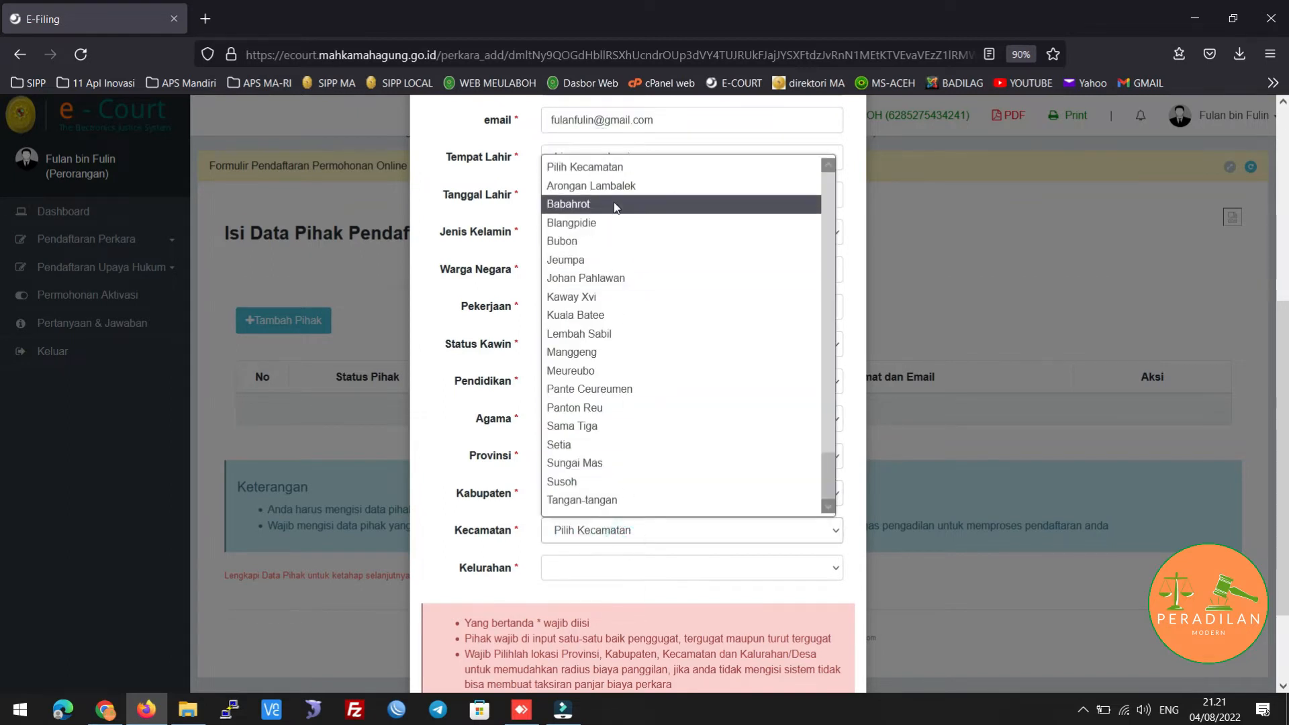
click(623, 282)
click(593, 570)
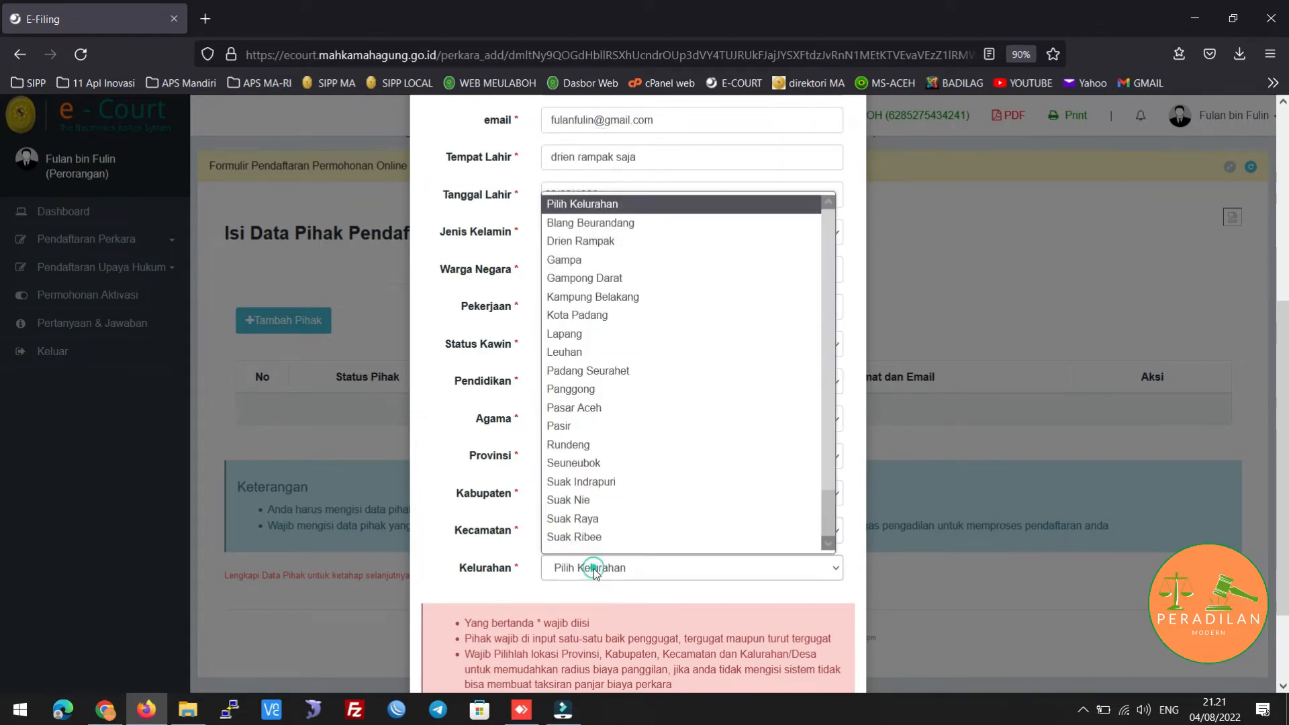
click(604, 241)
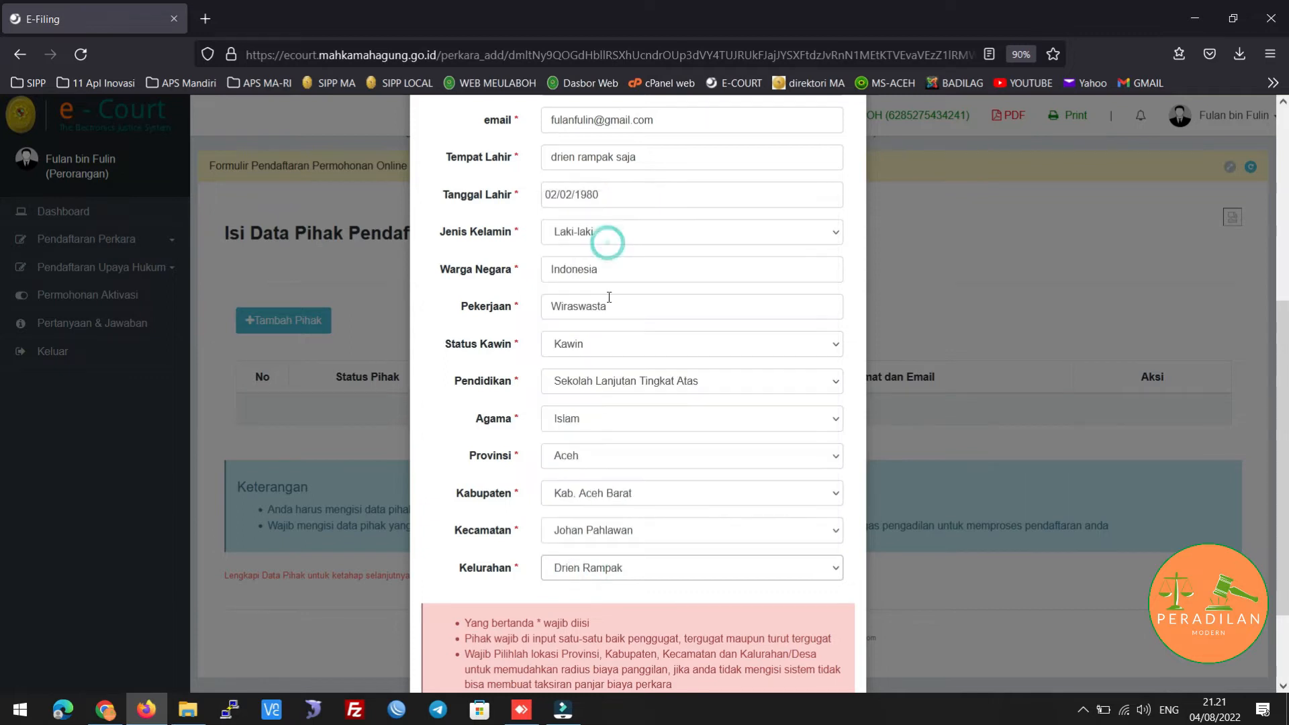
scroll(643, 509, down, 1)
scroll(643, 509, down, 2)
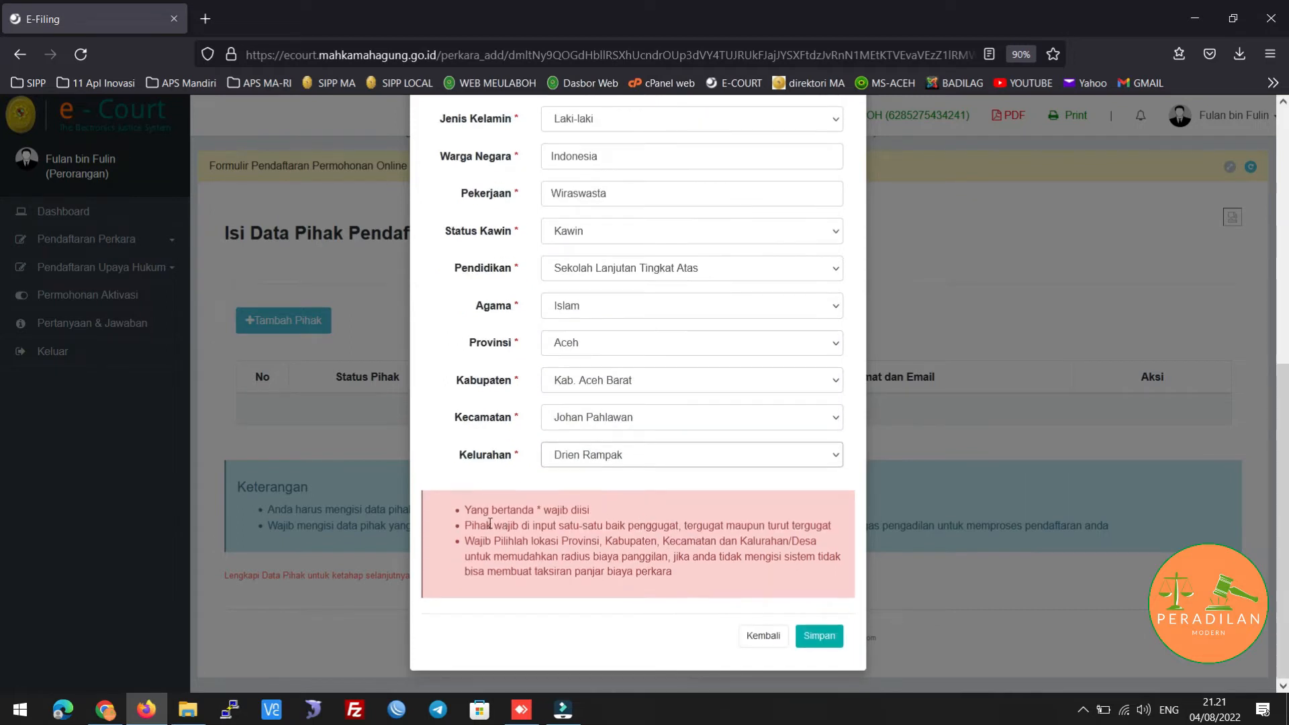
scroll(589, 365, up, 3)
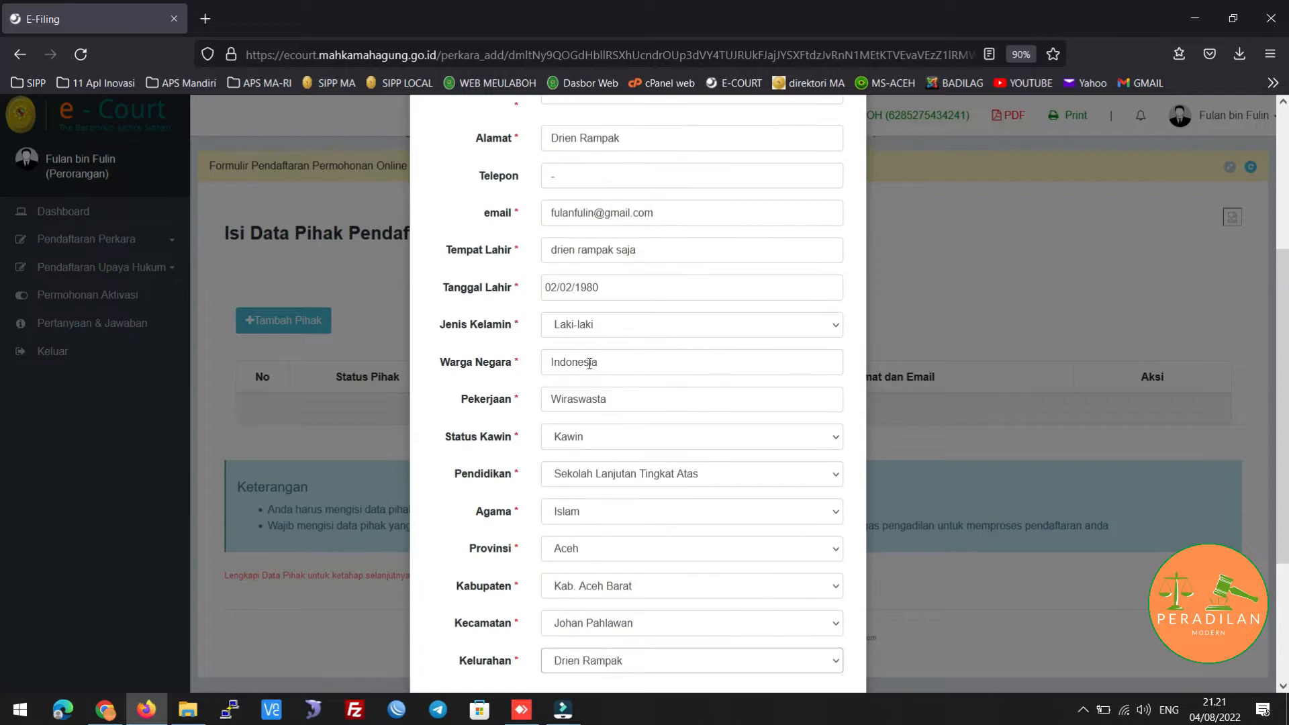
scroll(589, 363, up, 3)
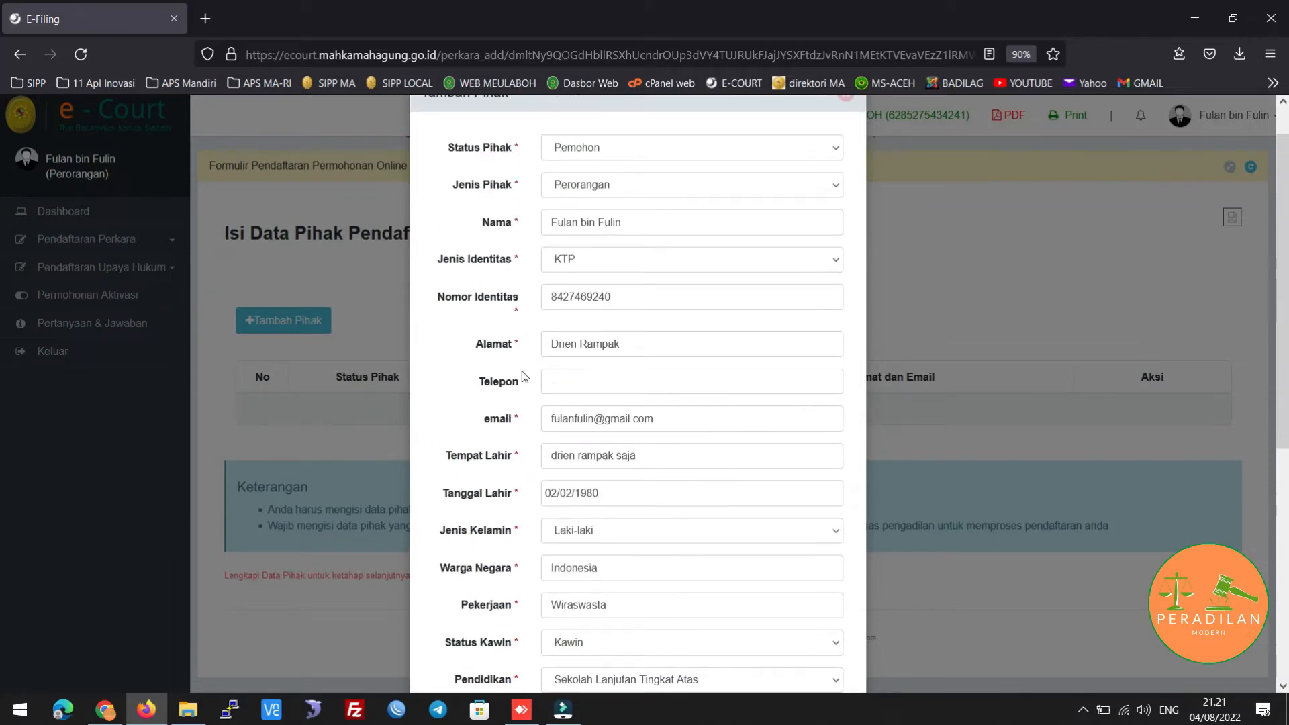
scroll(524, 376, down, 6)
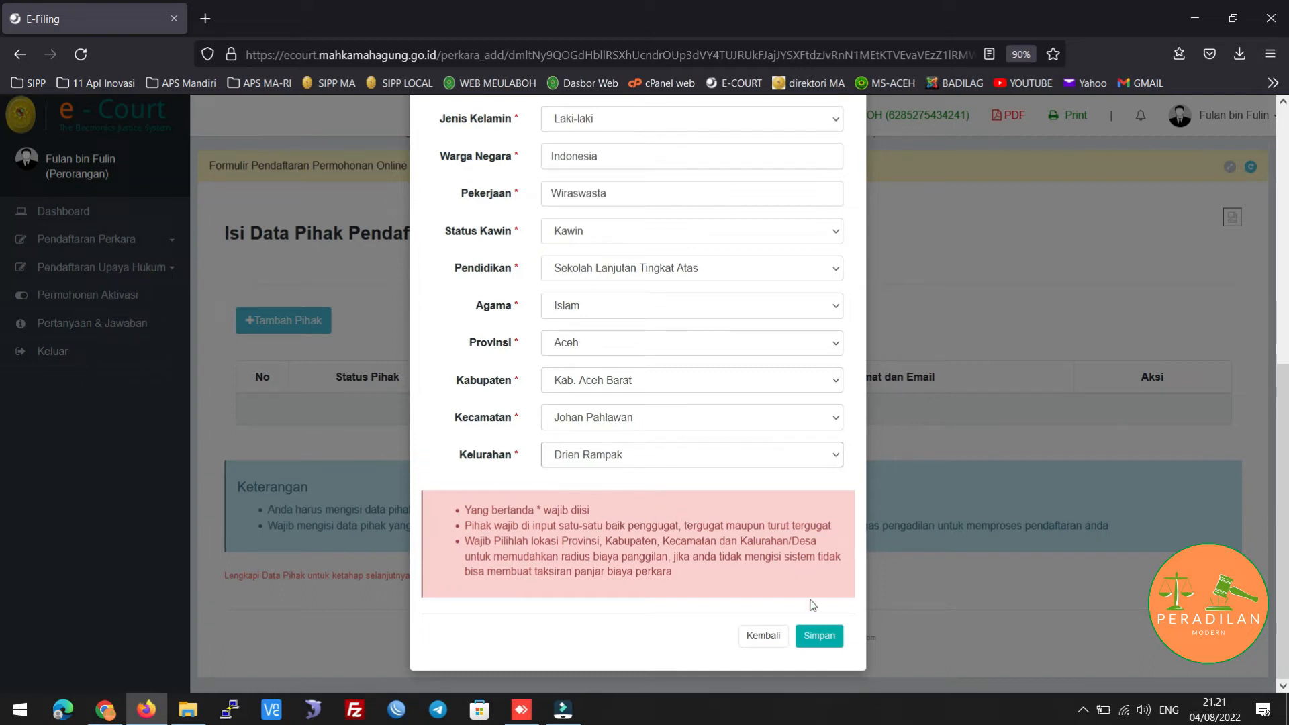
click(819, 637)
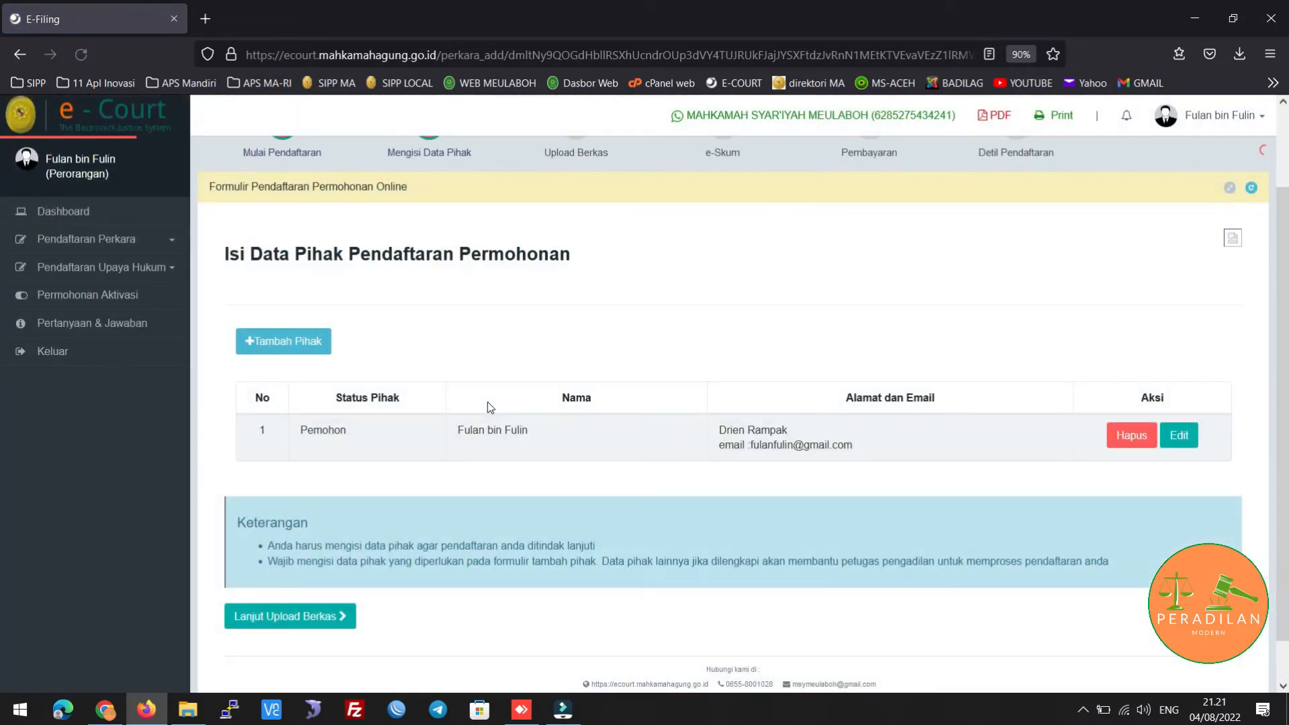
scroll(356, 438, down, 1)
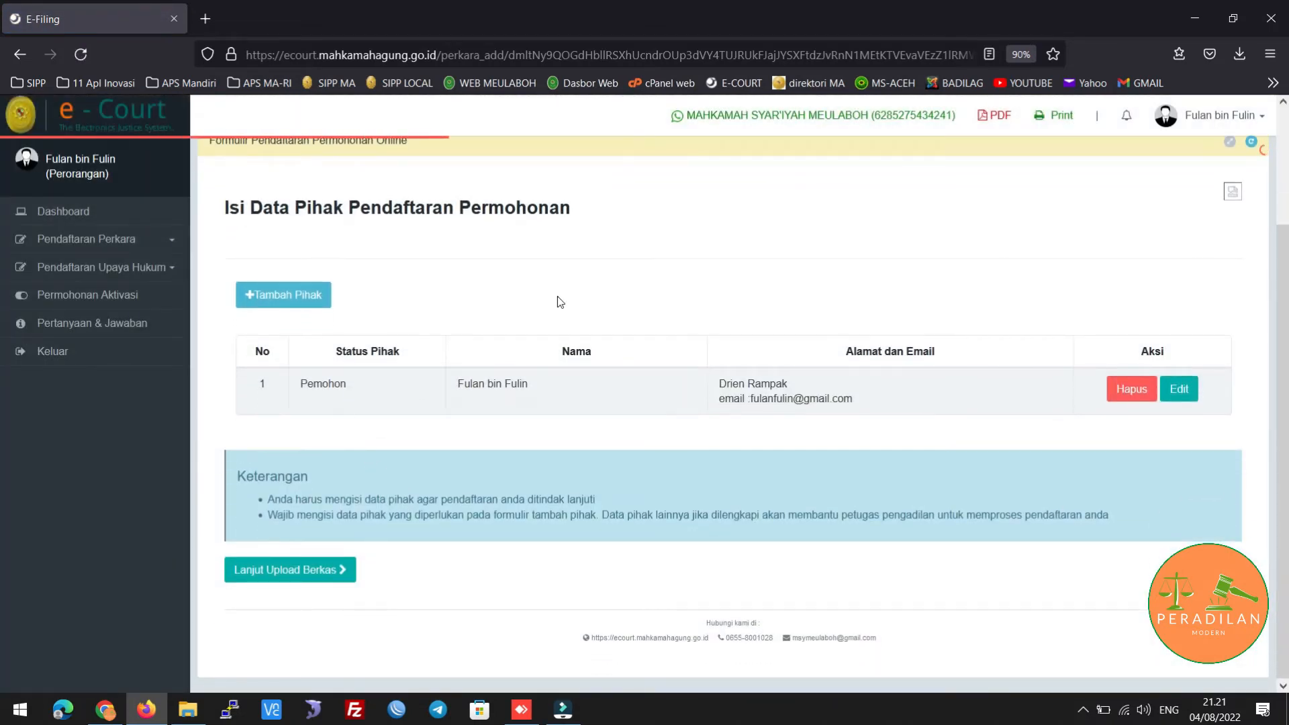
scroll(557, 298, up, 3)
scroll(312, 529, down, 1)
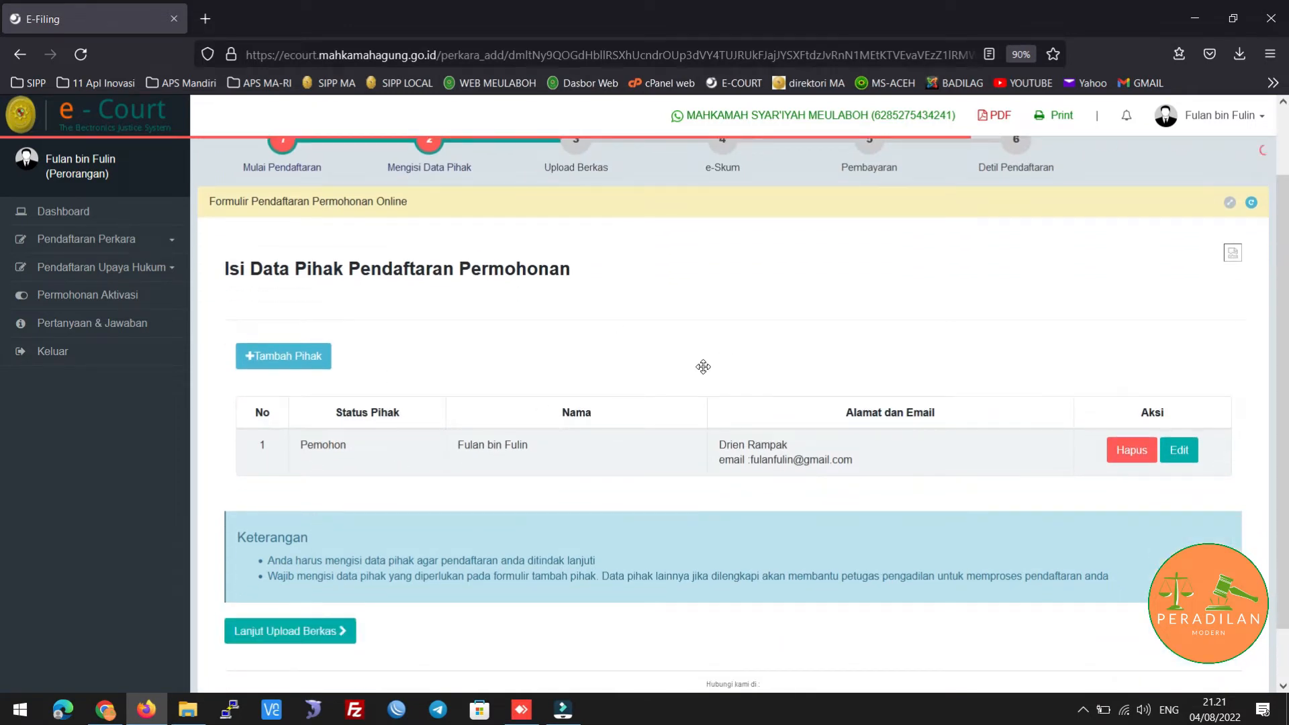
scroll(703, 368, up, 1)
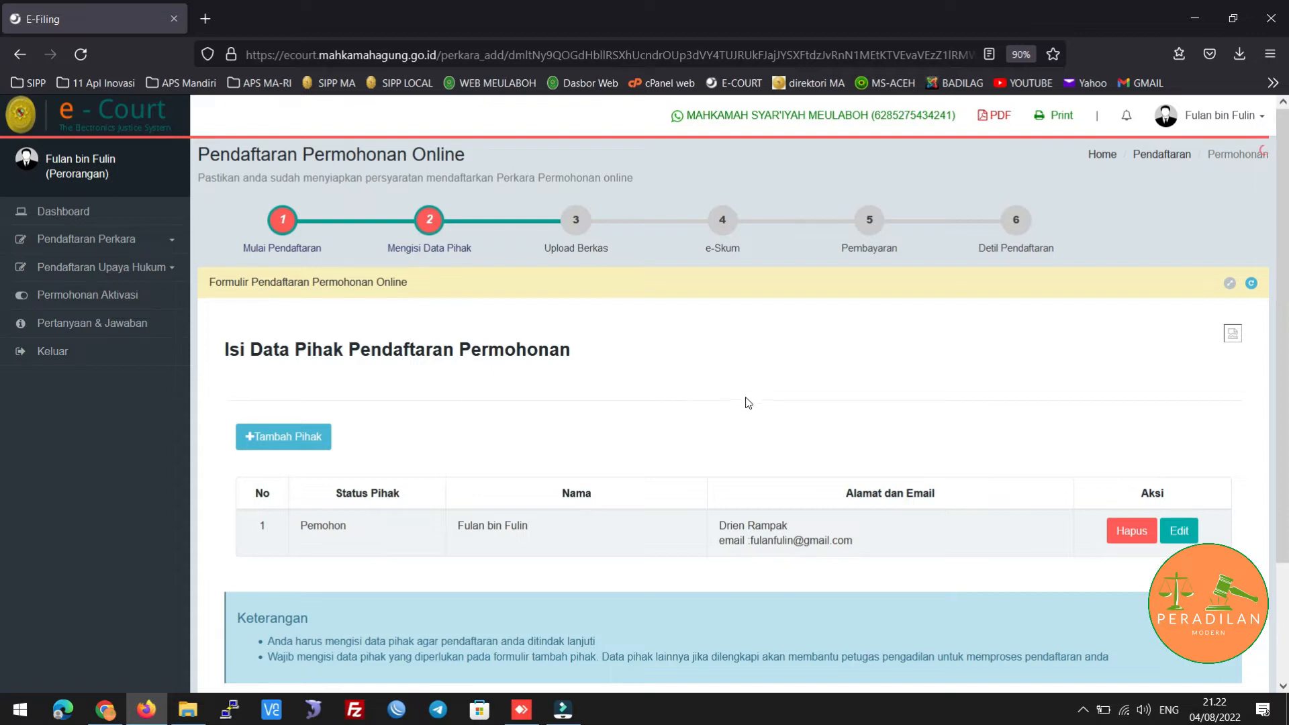
Add another Pemohon party of type Perorangan and enter the applicant's full name
click(259, 445)
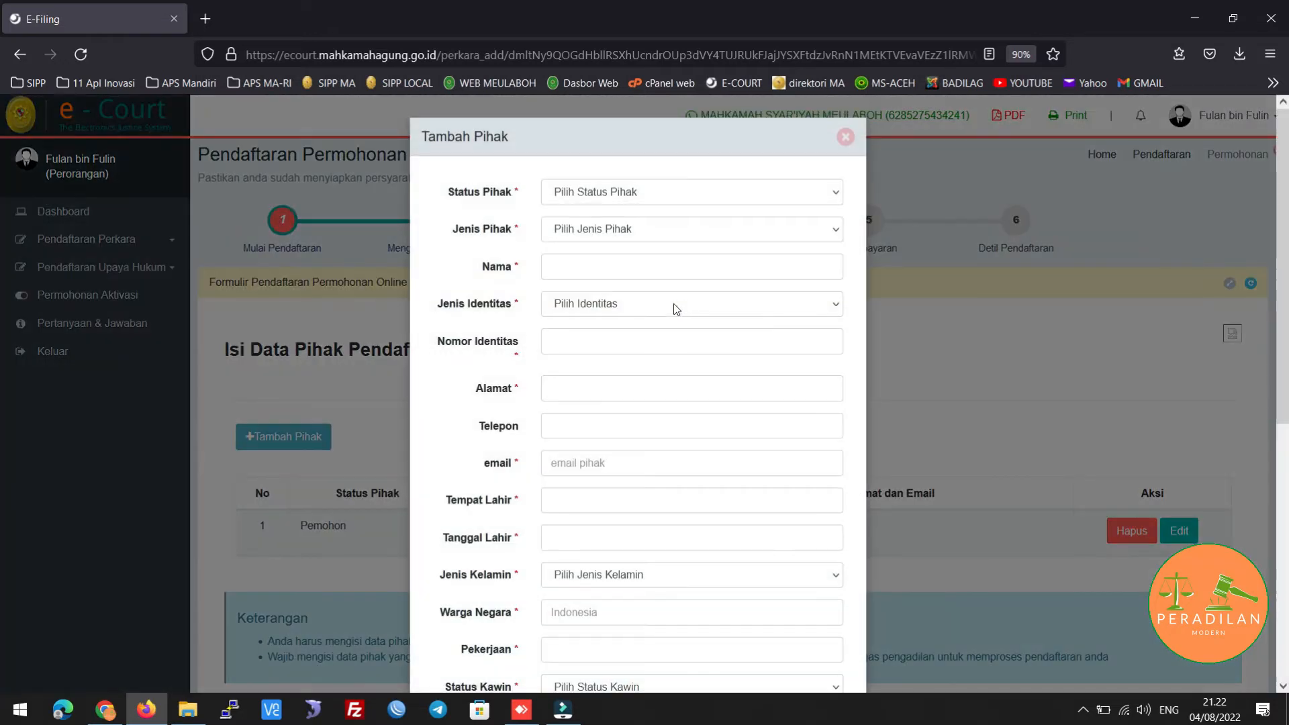
click(681, 195)
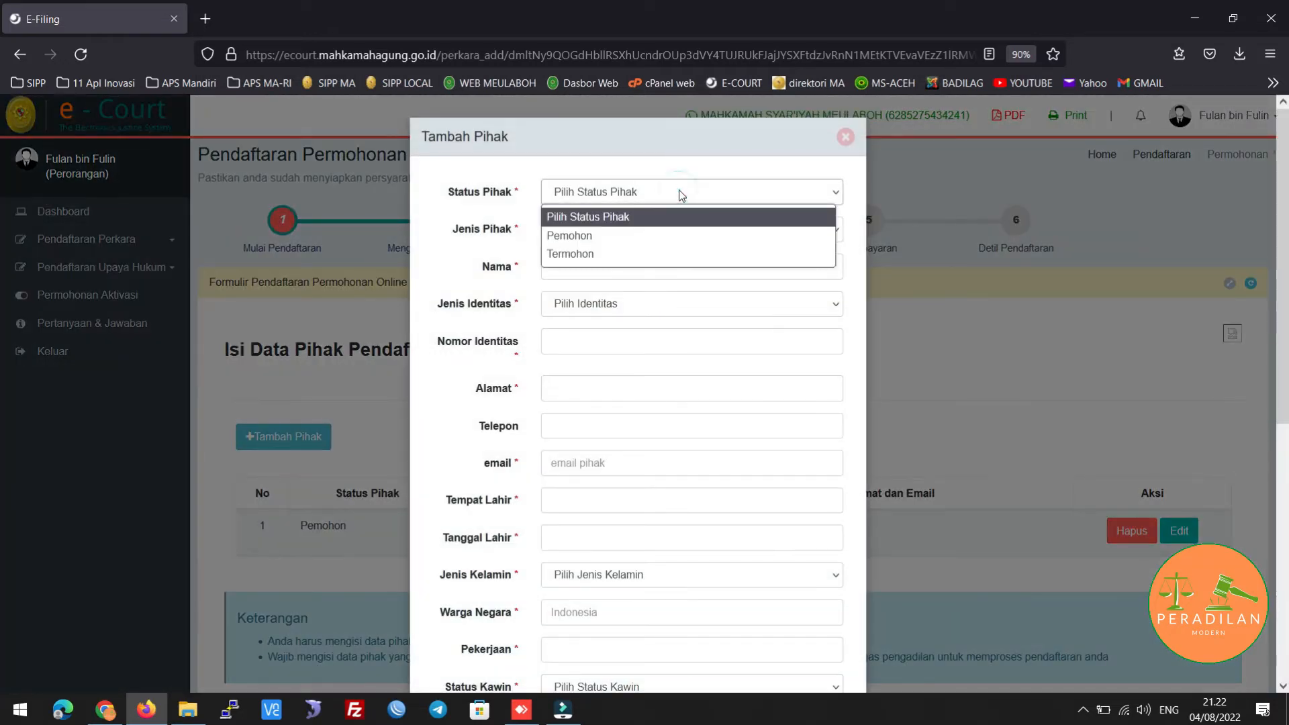
click(645, 245)
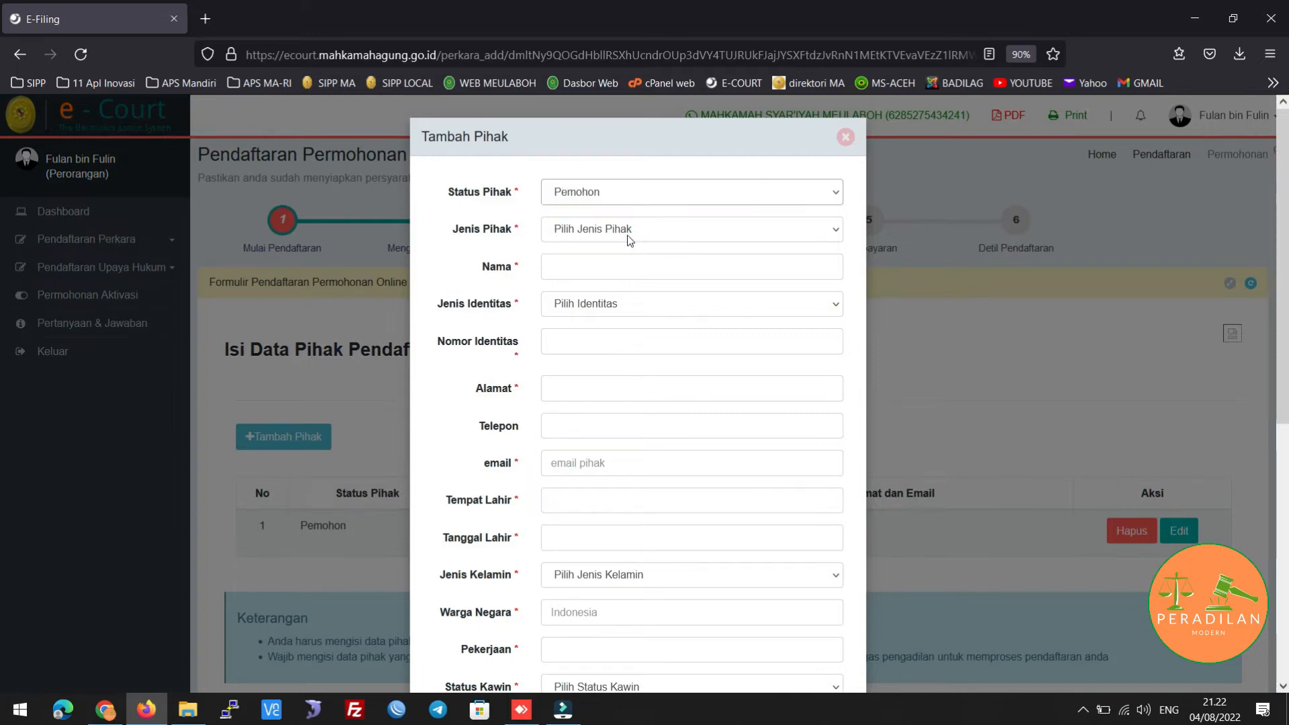
click(627, 228)
click(614, 273)
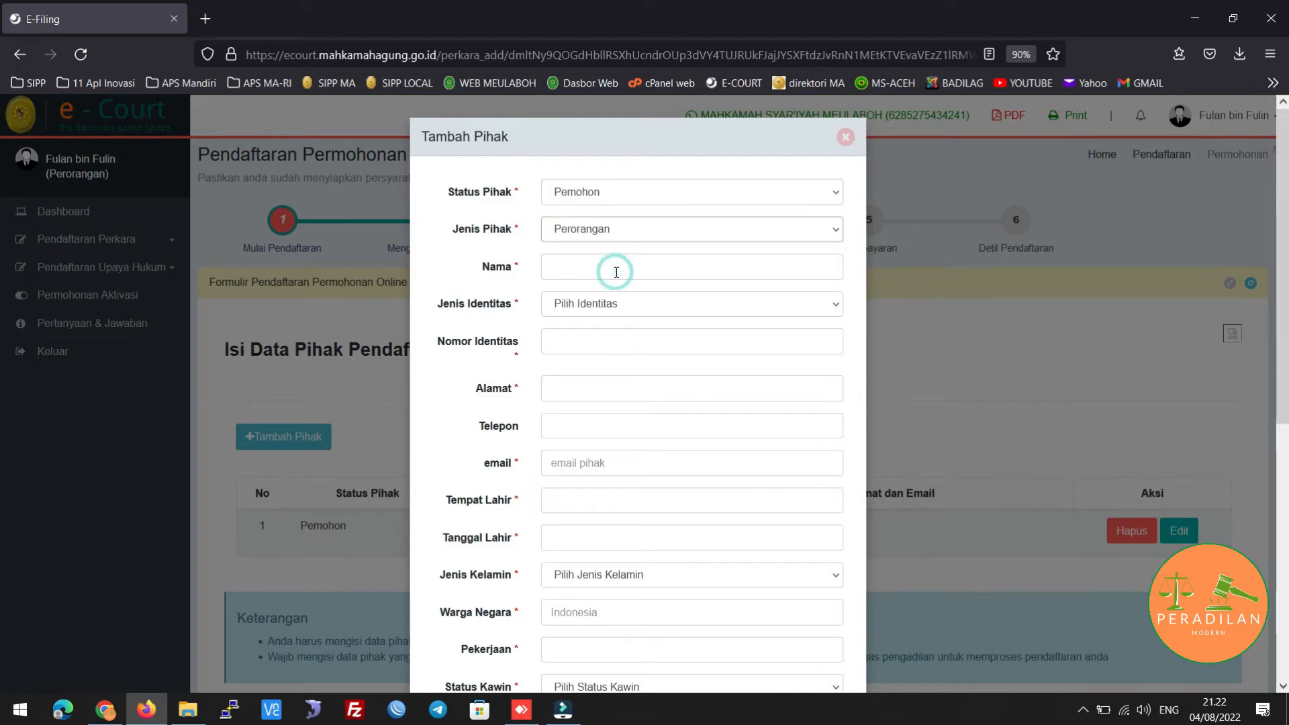
click(616, 272)
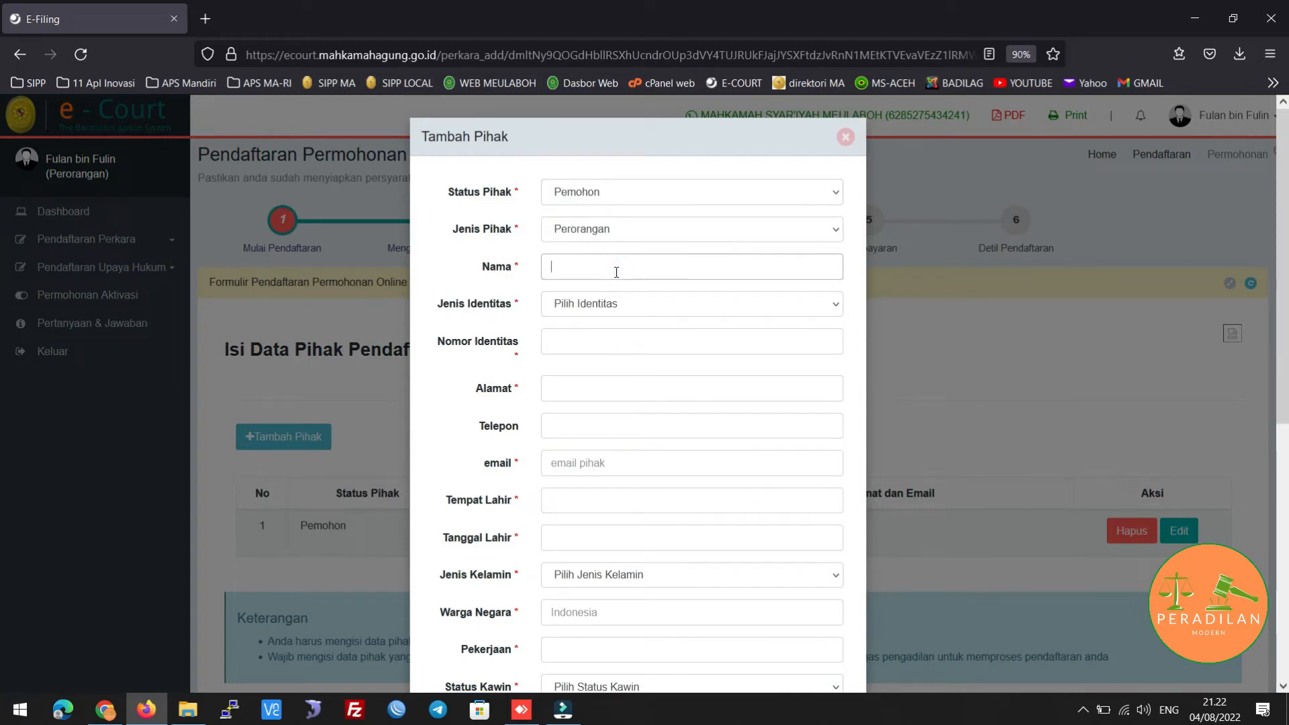
Choose KTP, enter the identity number and address, and put '-' as telephone
click(643, 303)
click(629, 346)
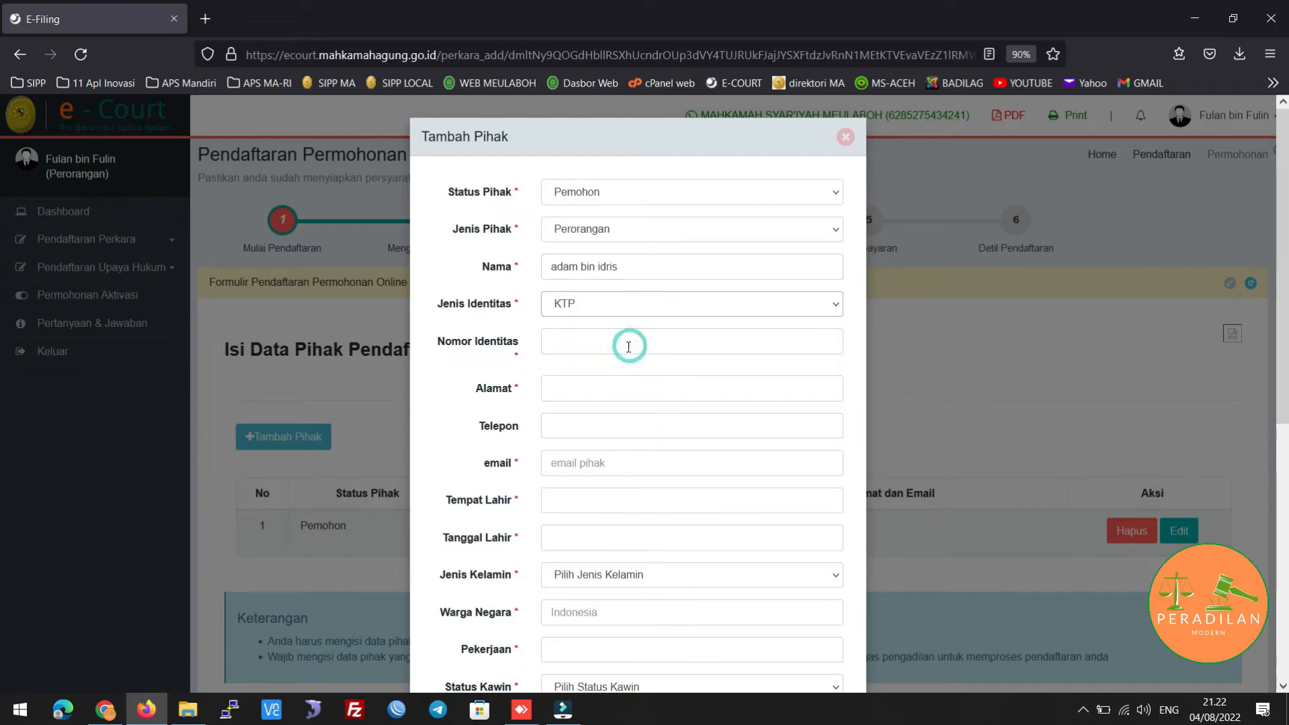
click(613, 340)
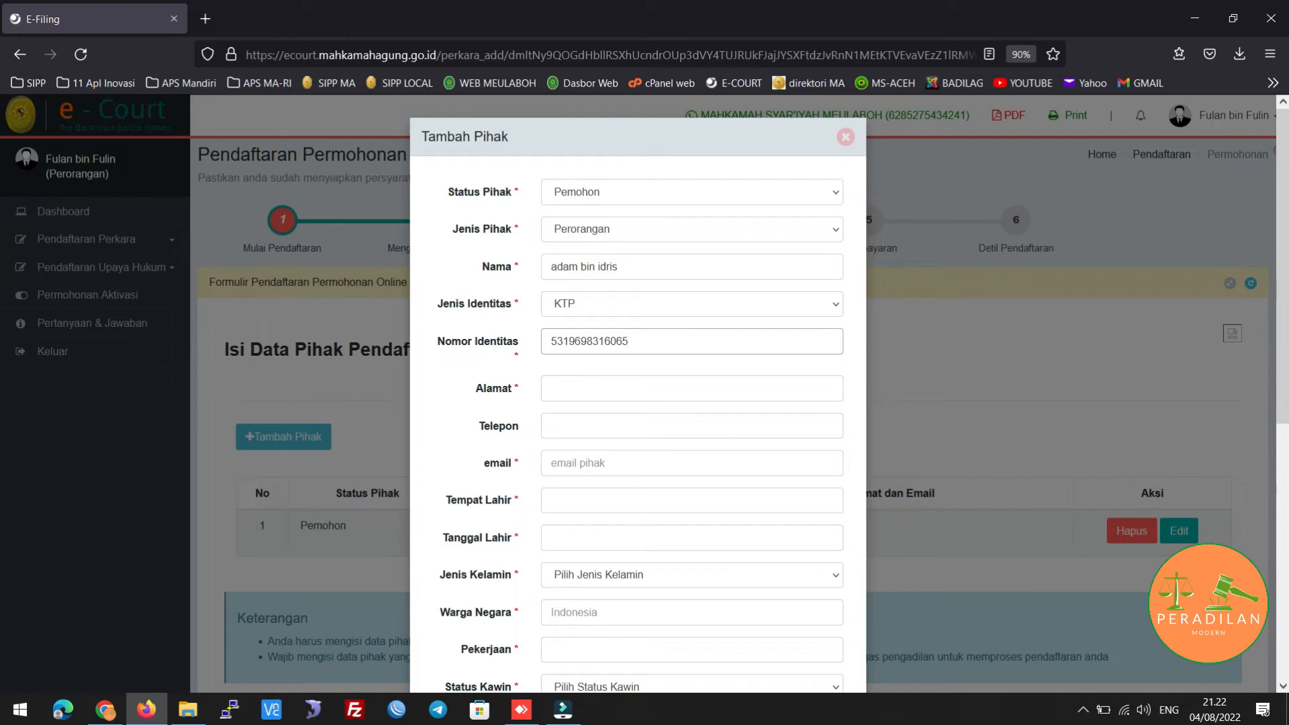
key(Tab)
text(Dr)
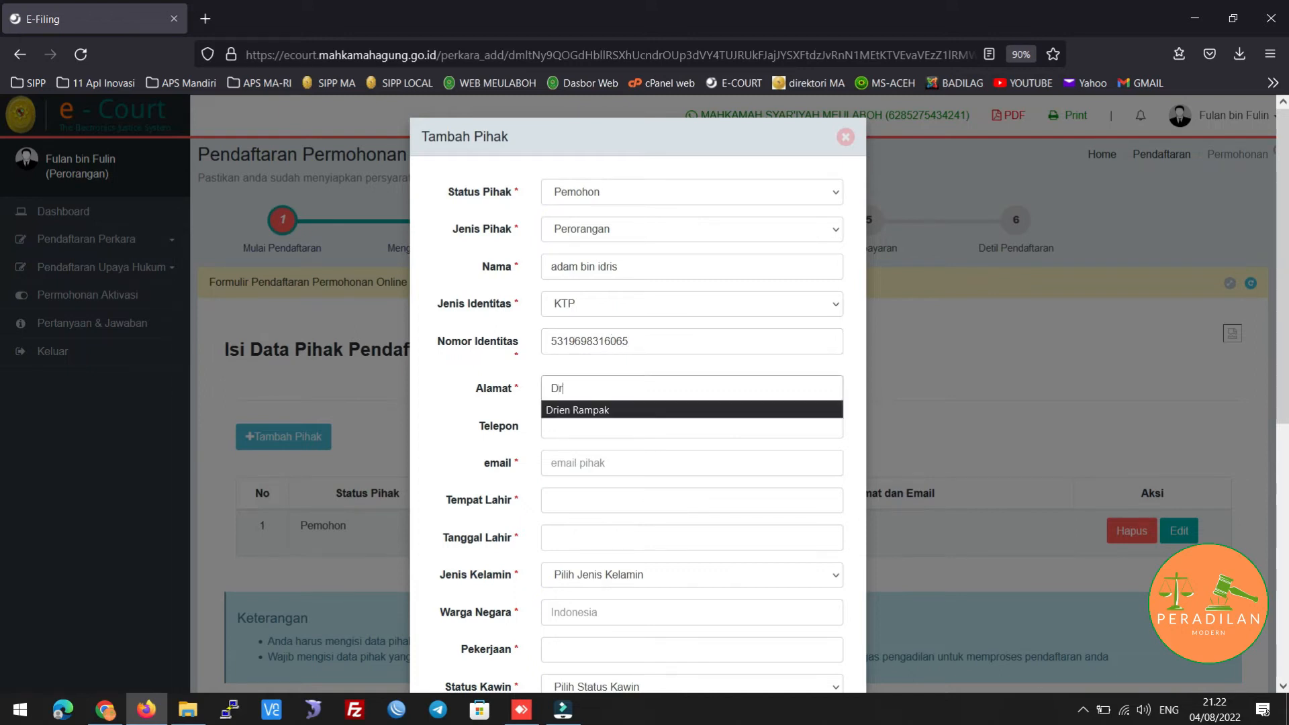
text(ien Rampak)
key(Tab)
text(-)
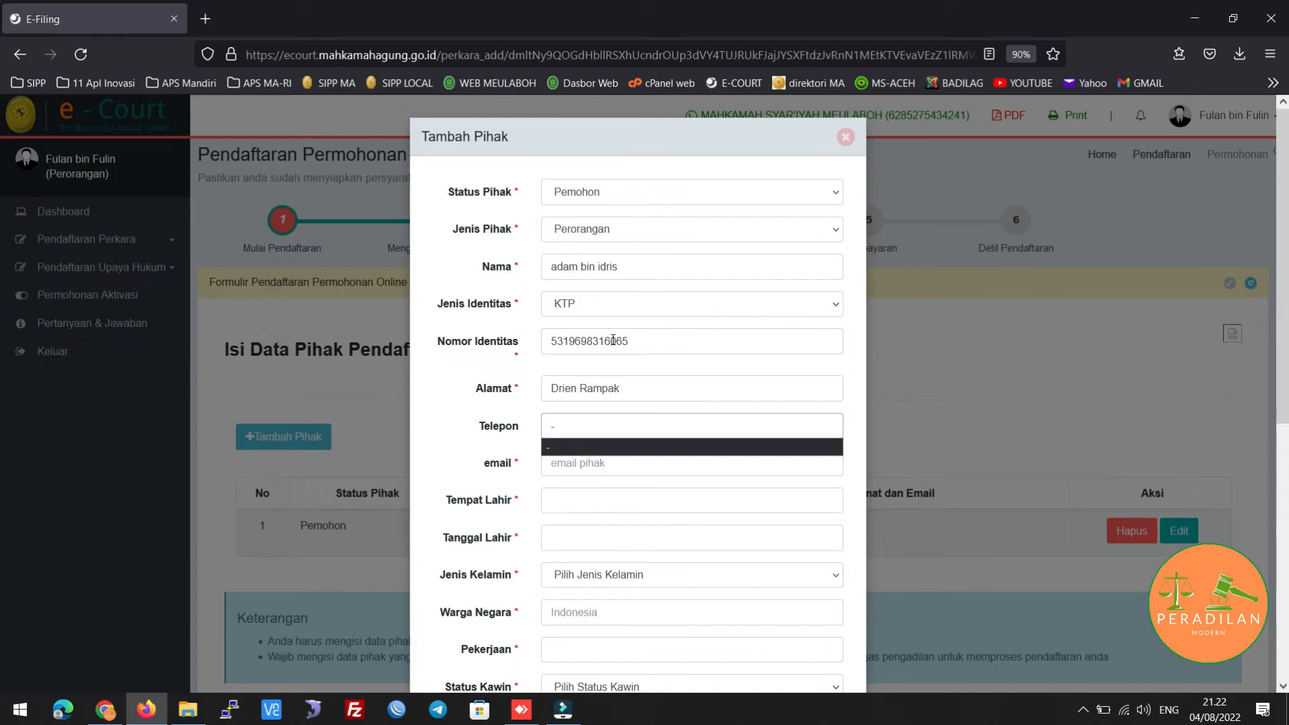
Fill in the applicant's e-mail address and place of birth
click(620, 462)
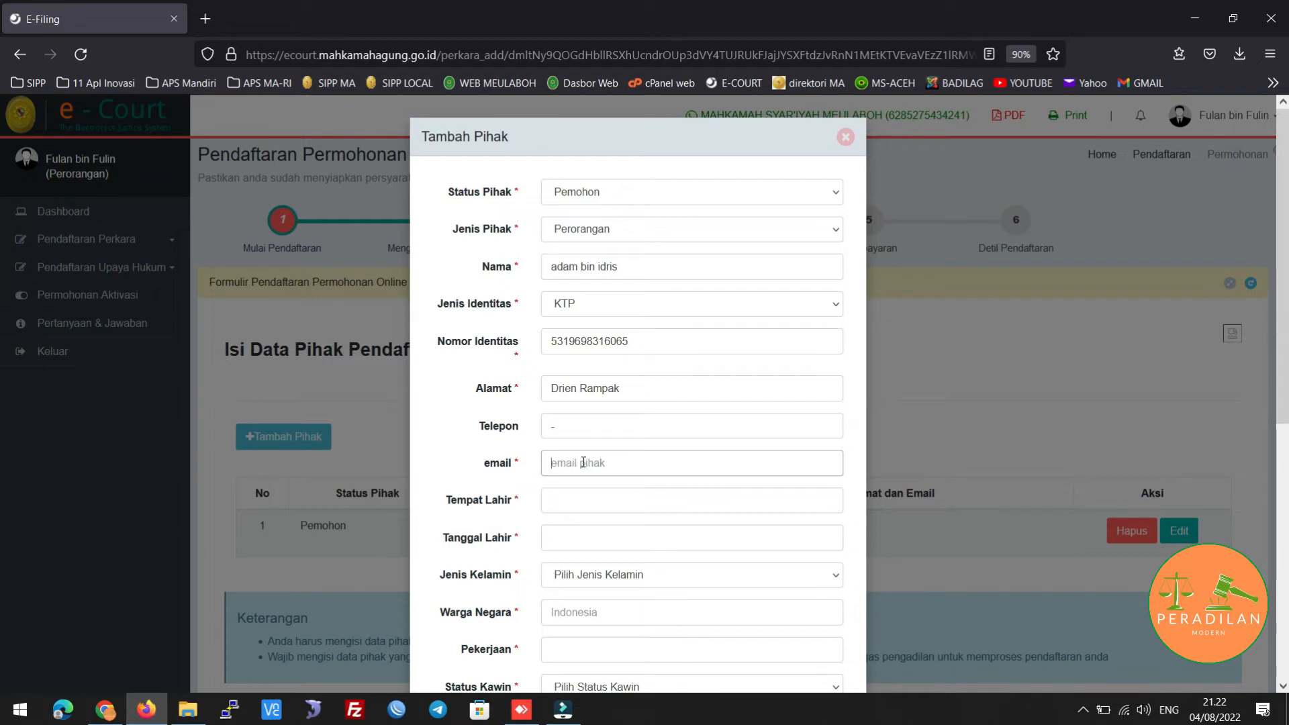
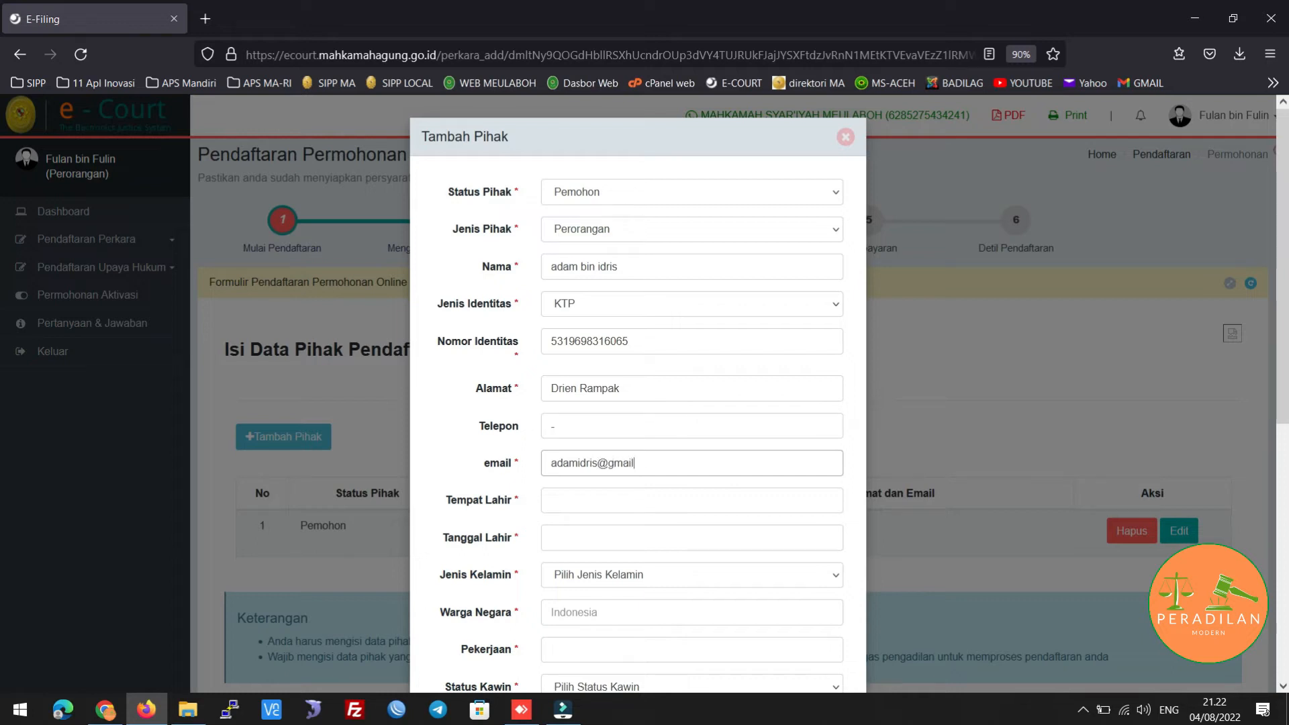
scroll(678, 461, down, 3)
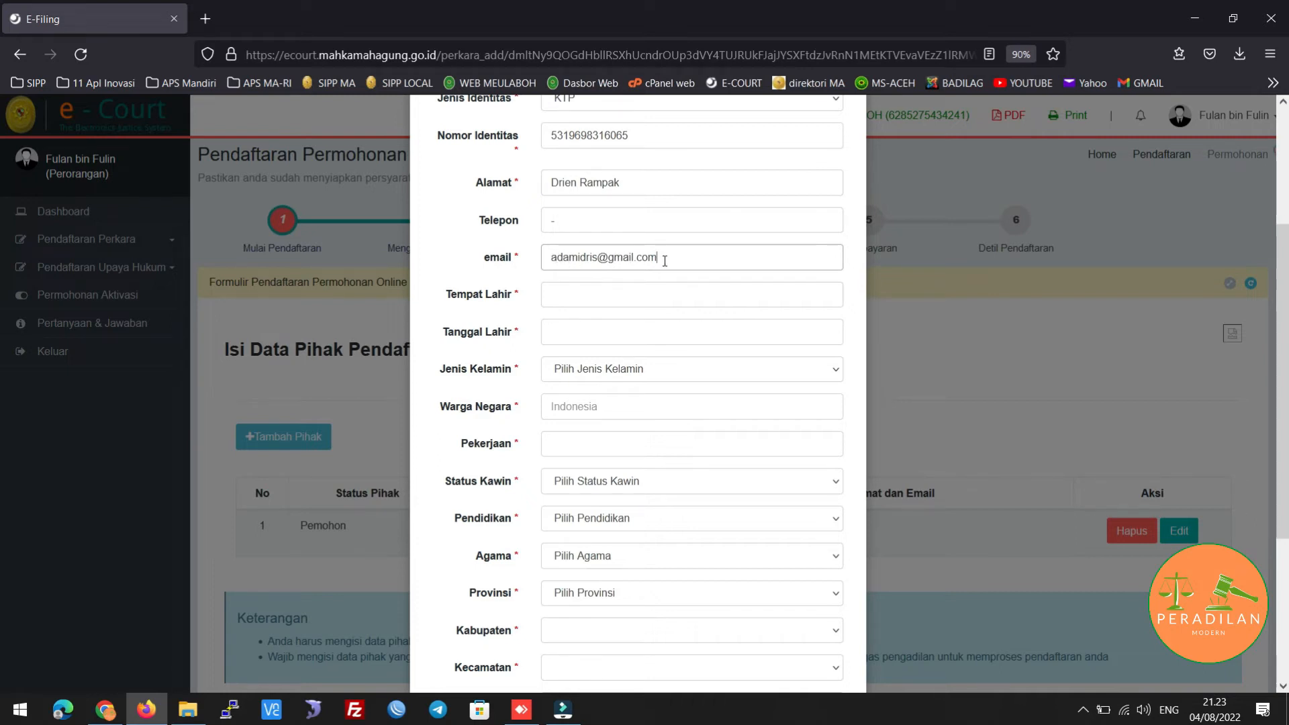
scroll(664, 261, up, 3)
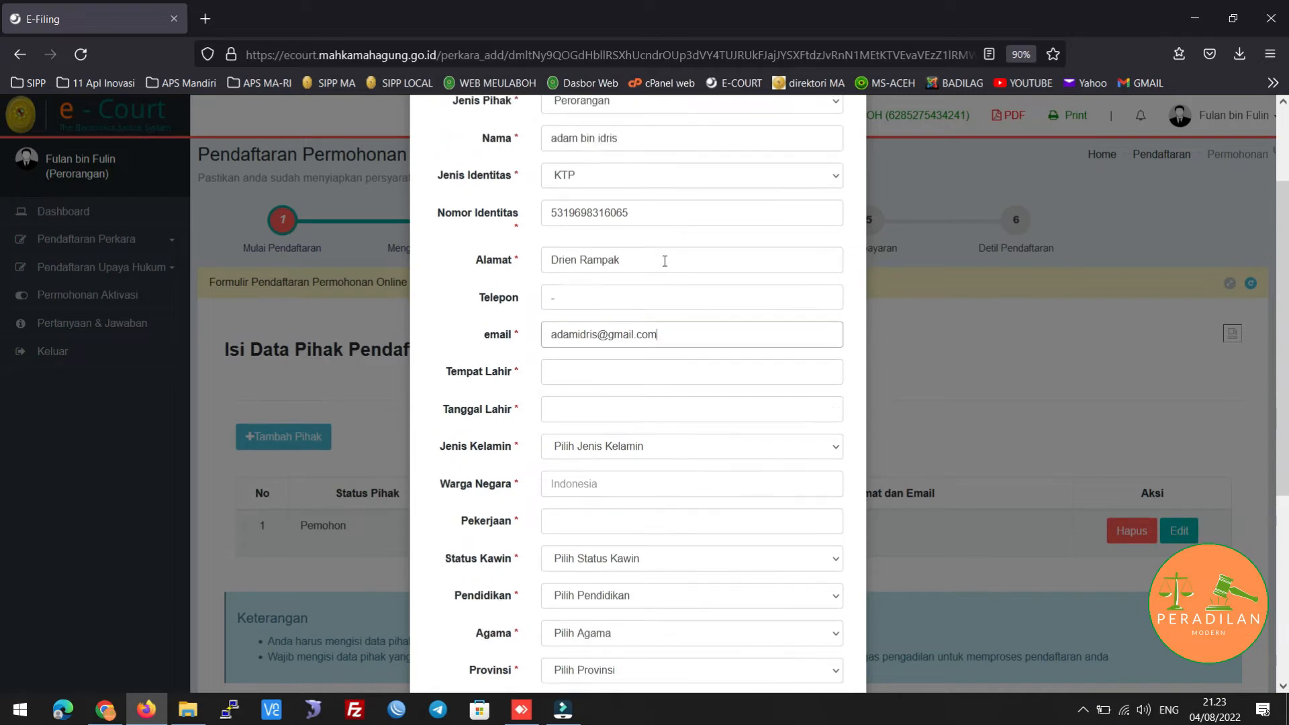
scroll(665, 260, down, 2)
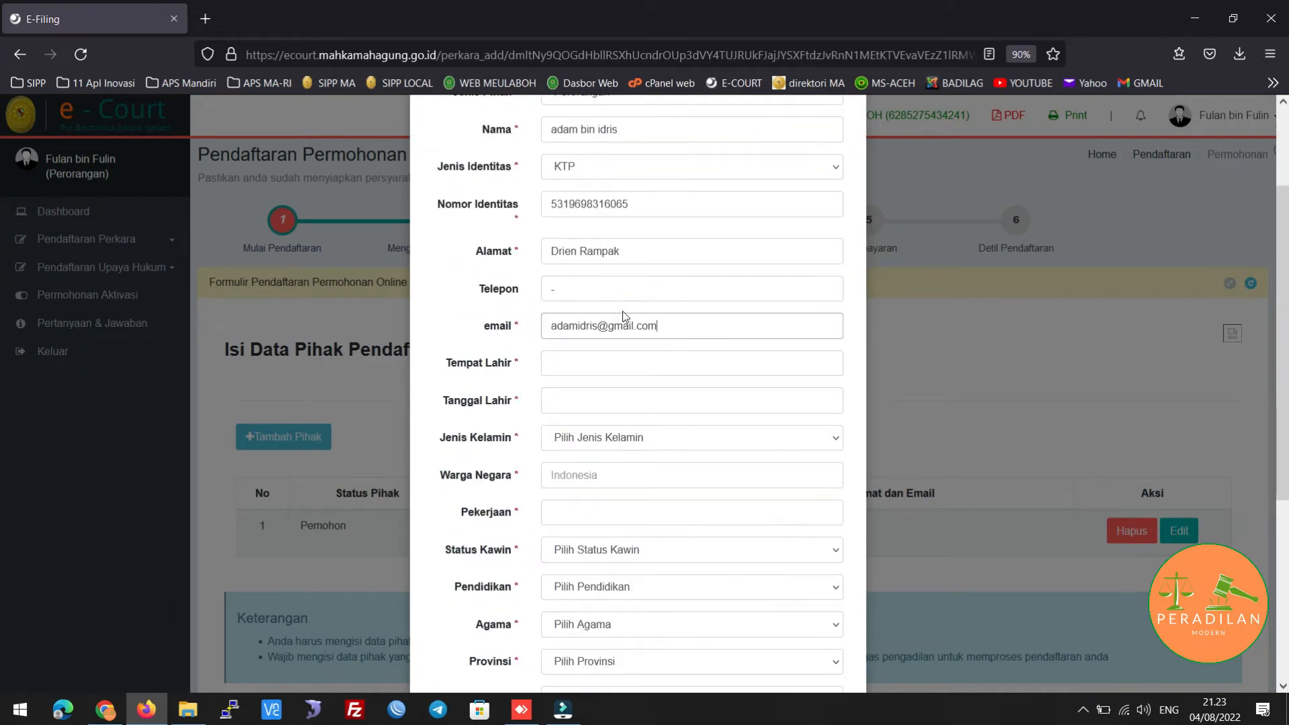
click(645, 357)
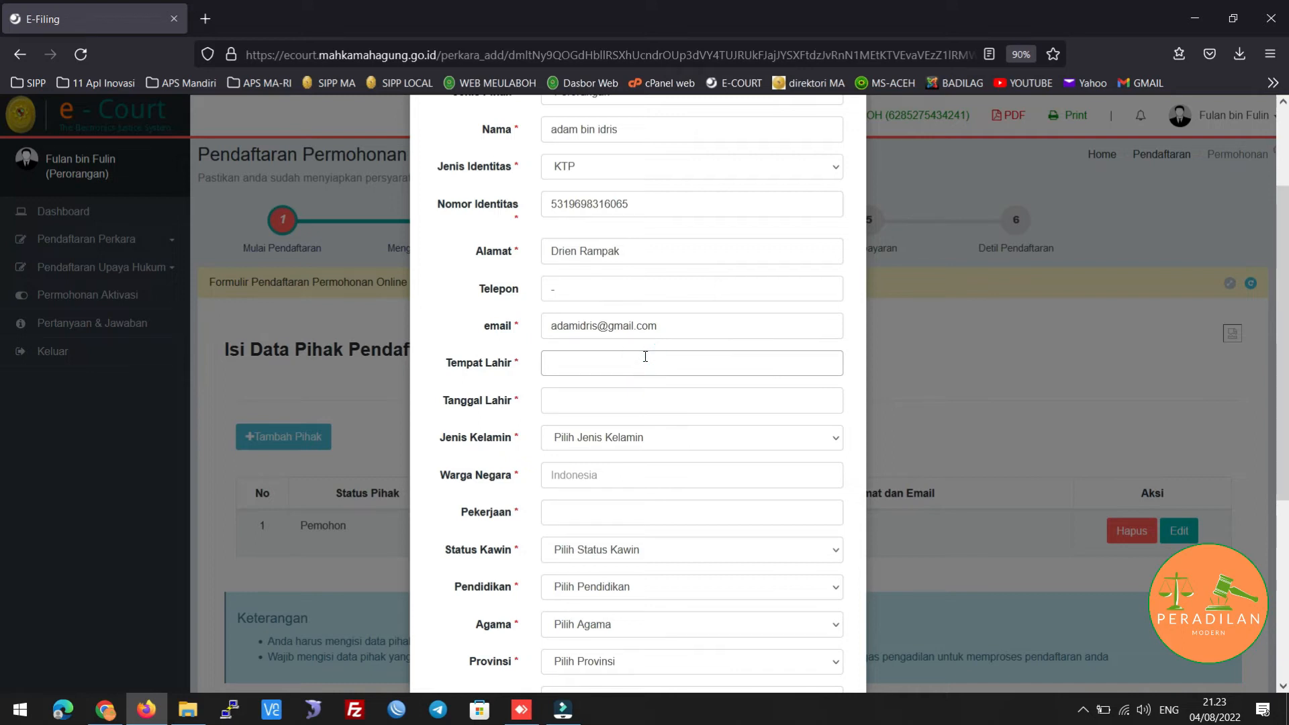
text(Drien Rampak)
key(Tab)
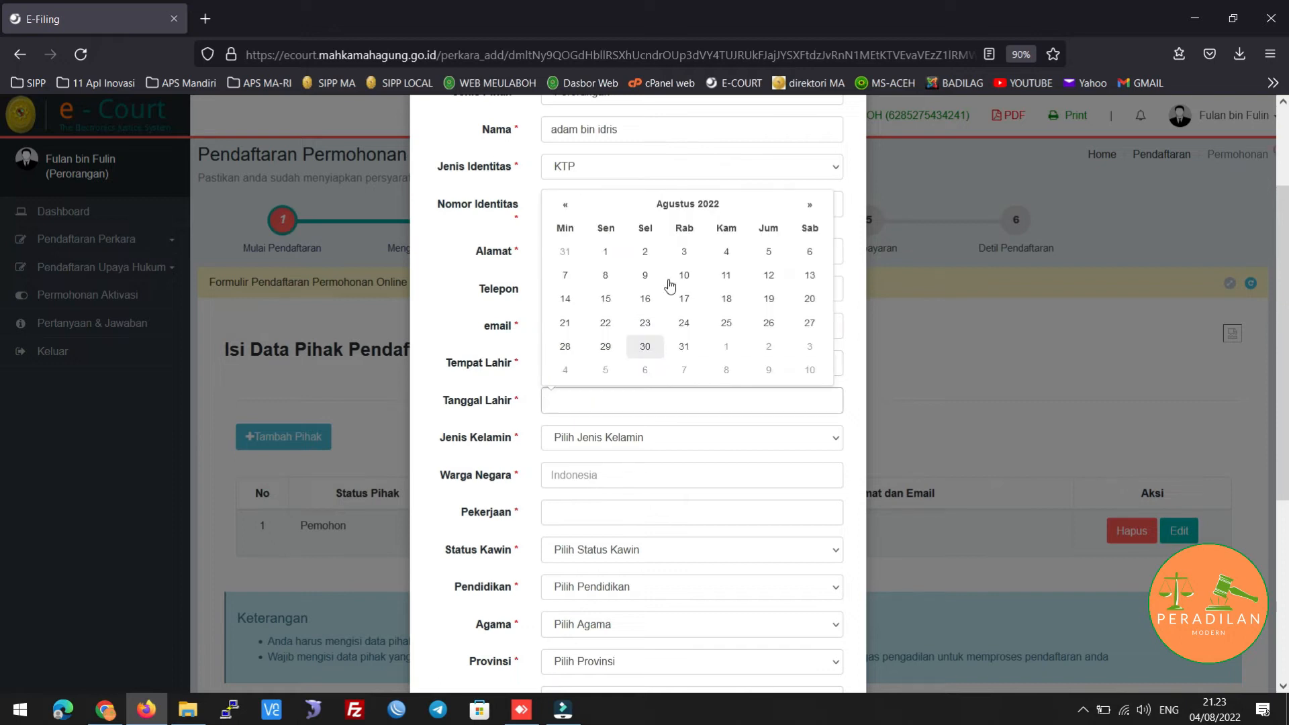
Set the birth date to 01/02/1984 in the calendar
click(668, 203)
click(557, 229)
click(557, 229)
click(557, 228)
click(557, 229)
click(556, 228)
click(556, 229)
click(625, 228)
click(561, 230)
click(560, 229)
click(559, 229)
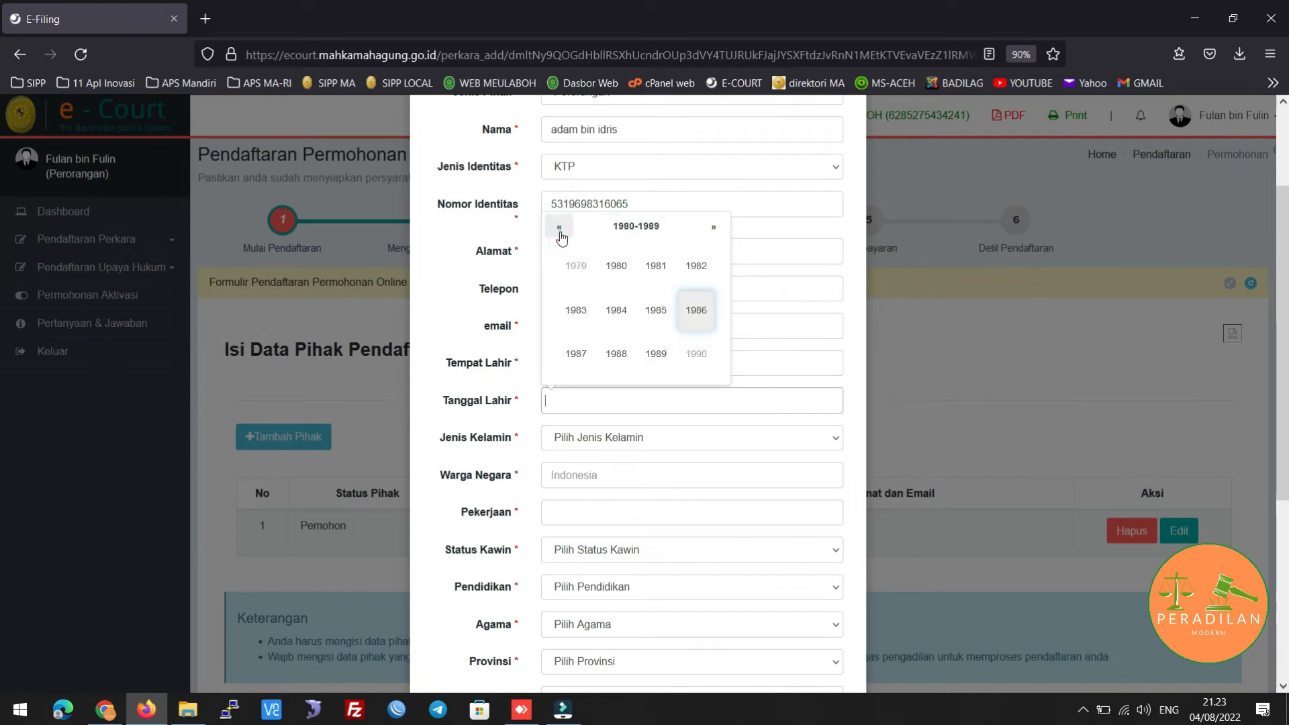
click(618, 312)
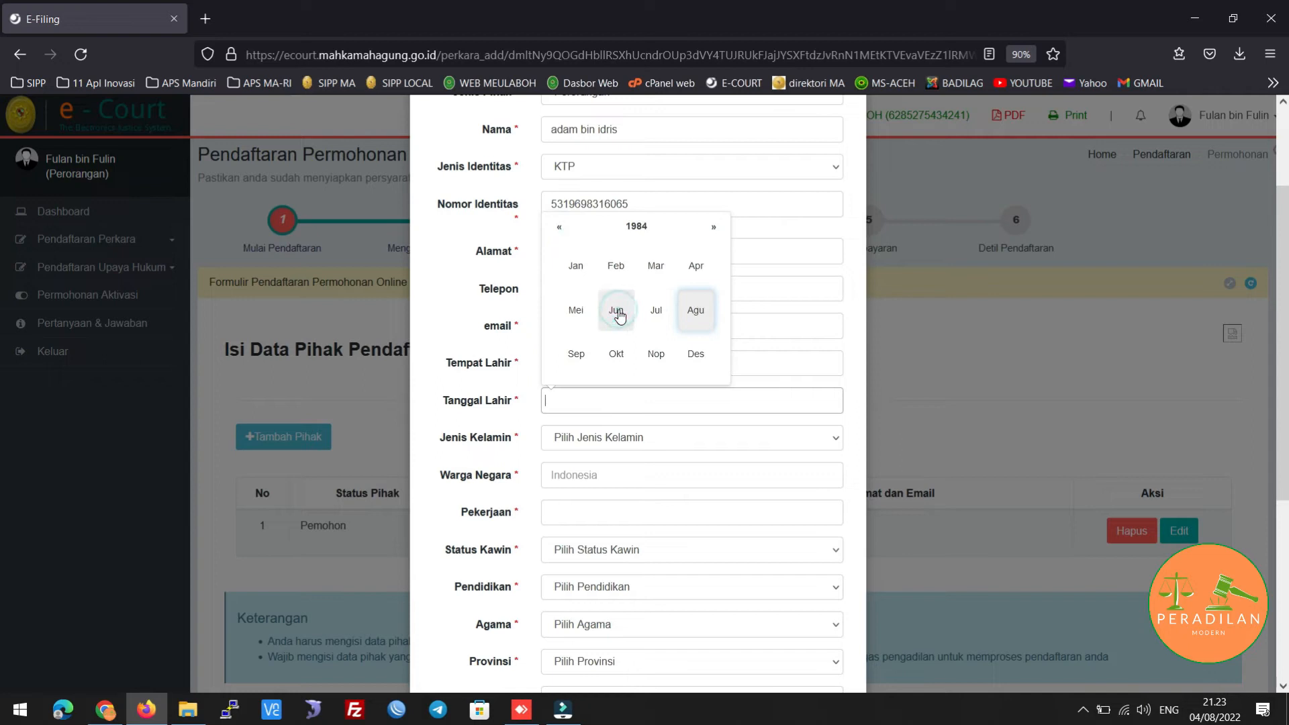
click(624, 275)
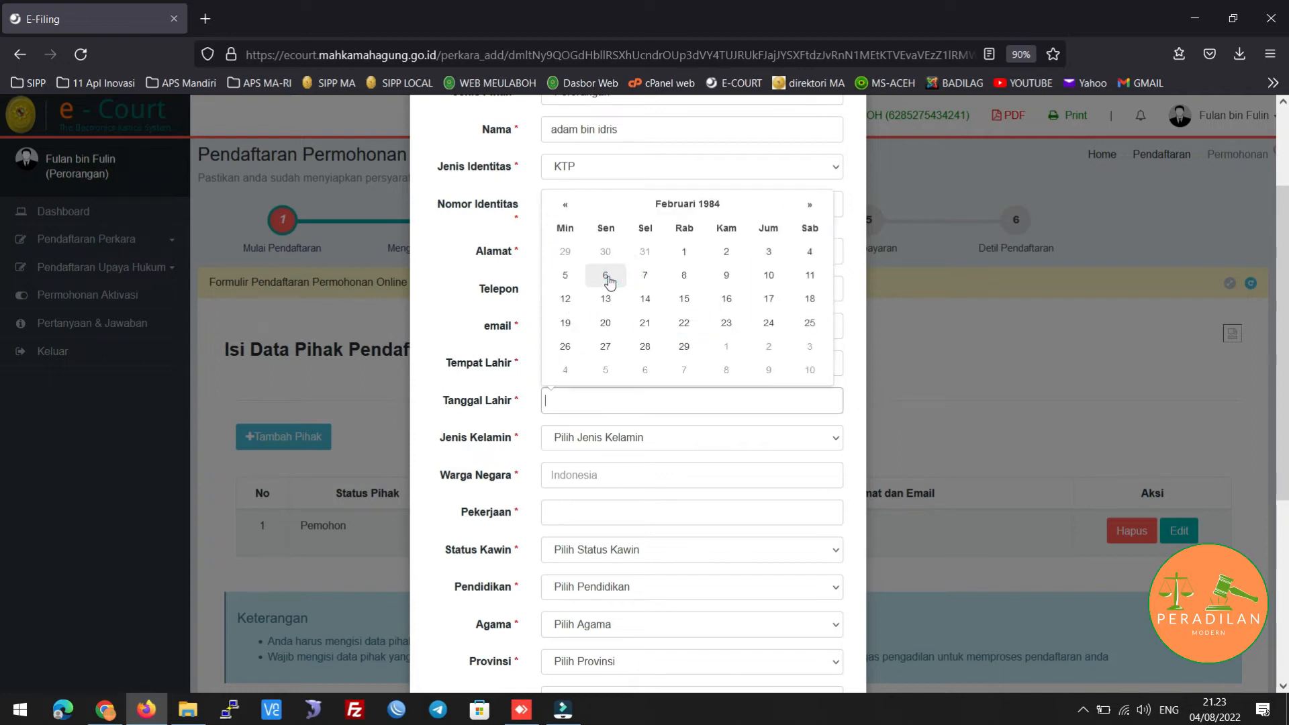
click(683, 254)
click(657, 439)
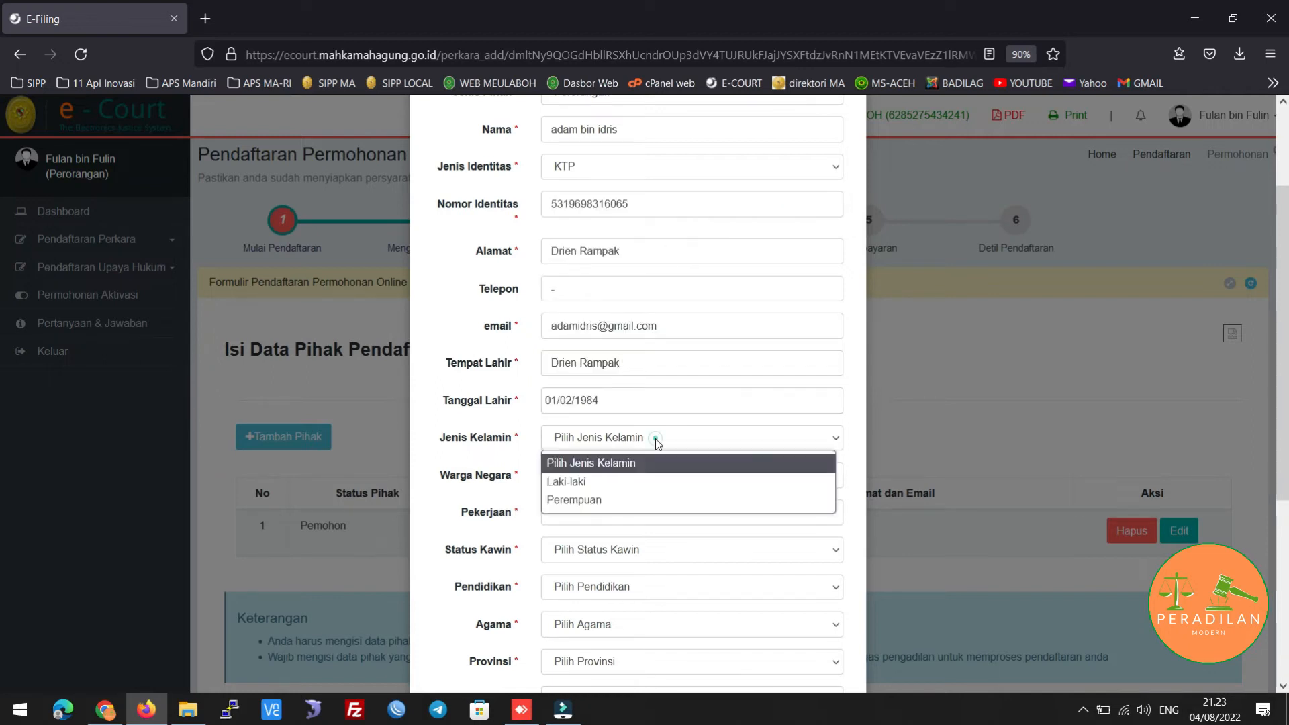
Set gender Perempuan, nationality Indonesia and occupation Wiraswasta
click(635, 501)
click(618, 481)
text(Indonesia)
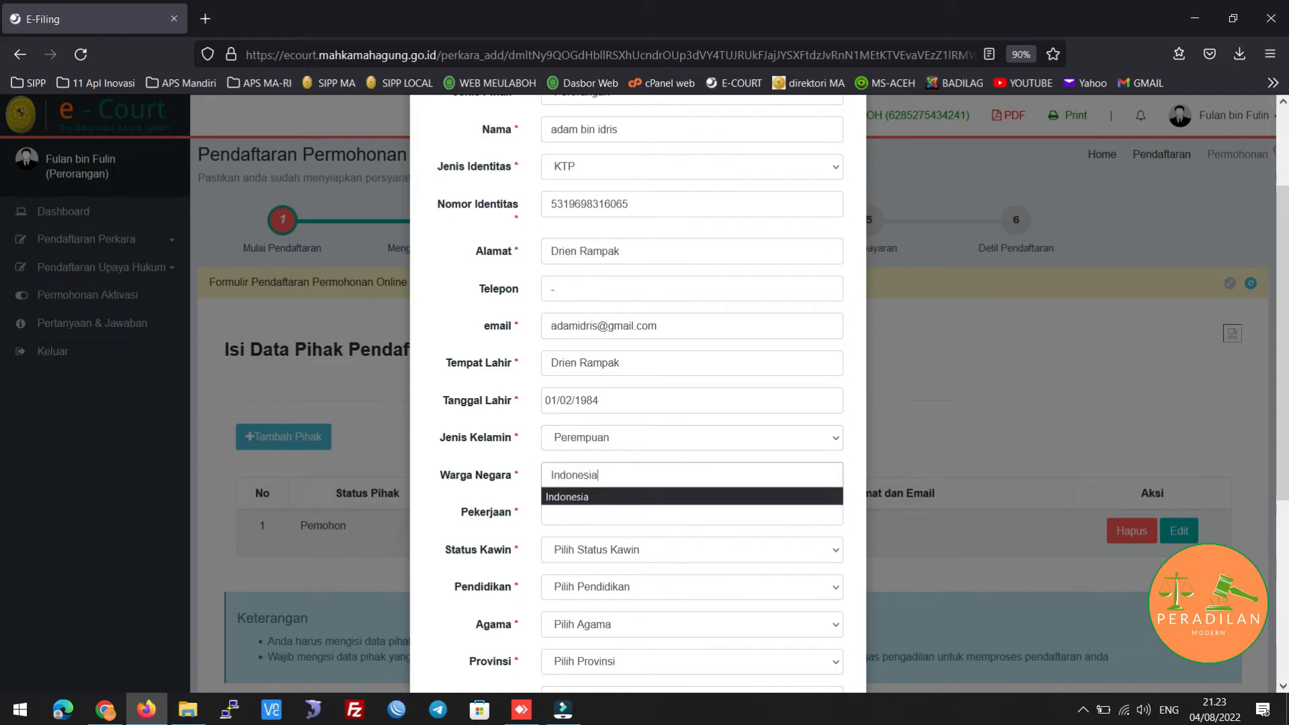
key(Tab)
text(W)
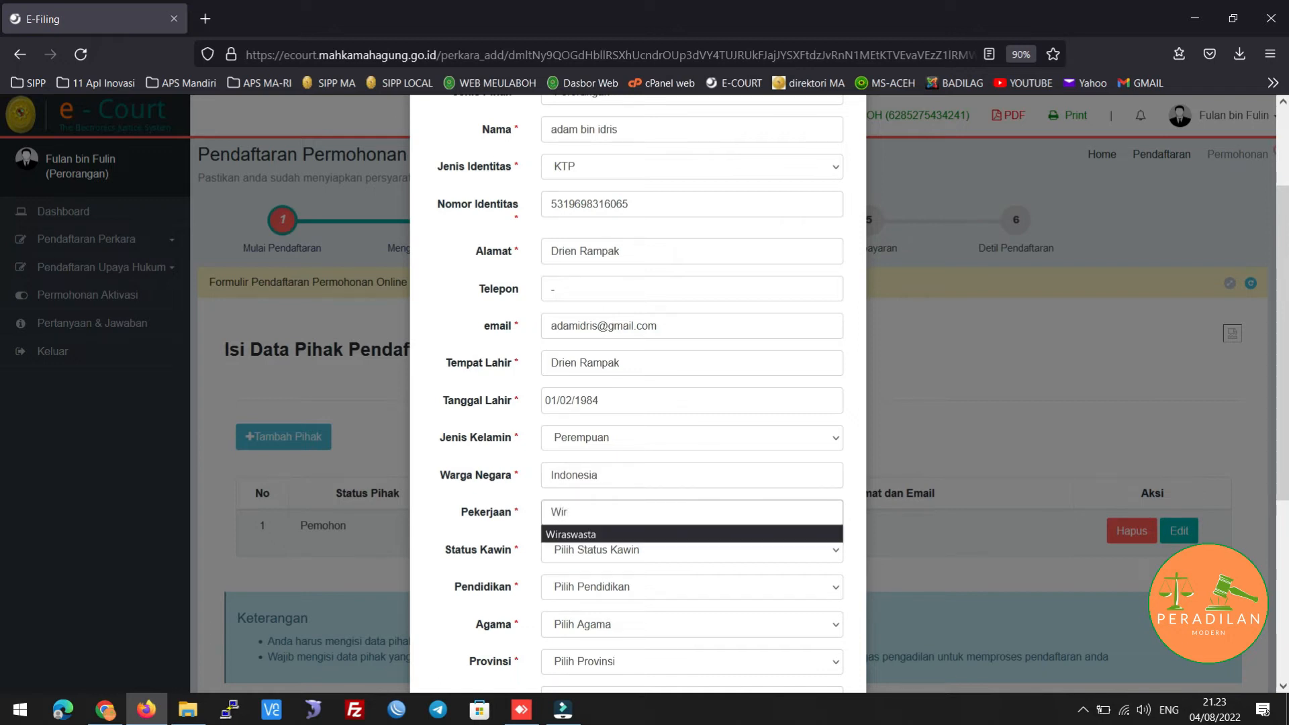
click(640, 537)
Set marital status Kawin, education Sekolah Lanjutan Tingkat Atas and religion Islam
scroll(702, 453, down, 5)
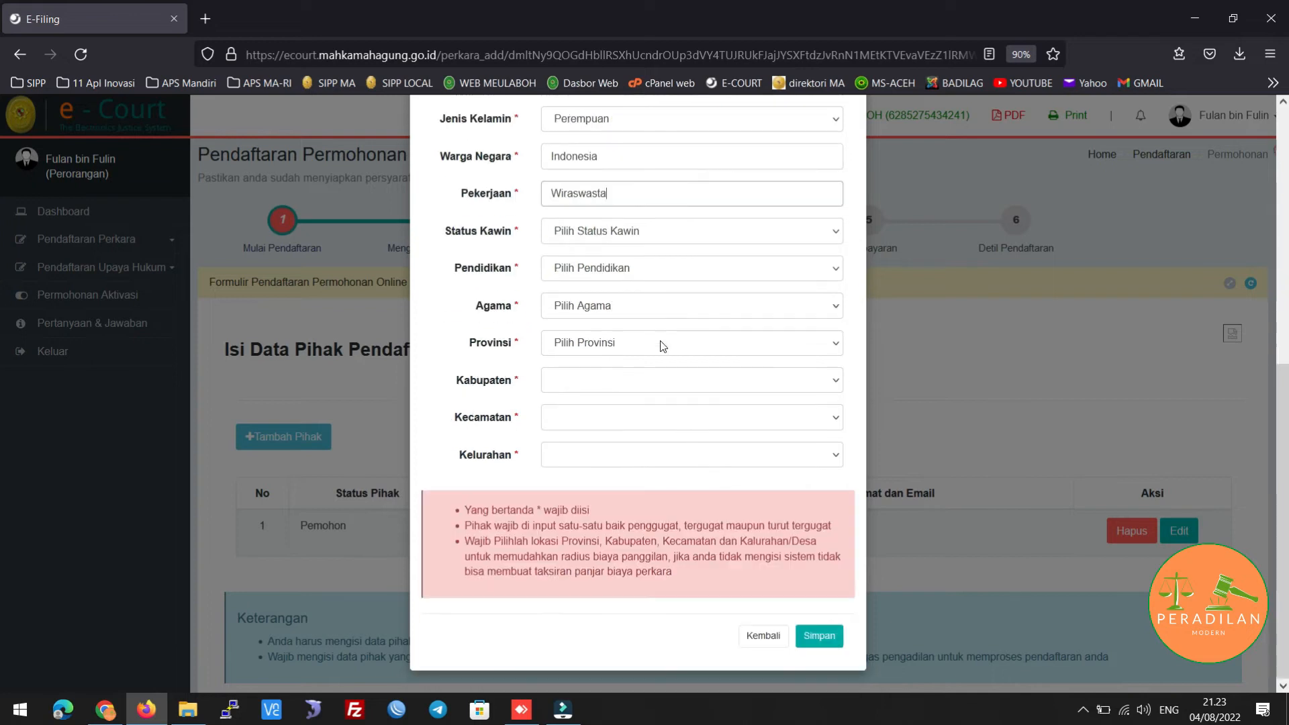
click(673, 235)
click(656, 274)
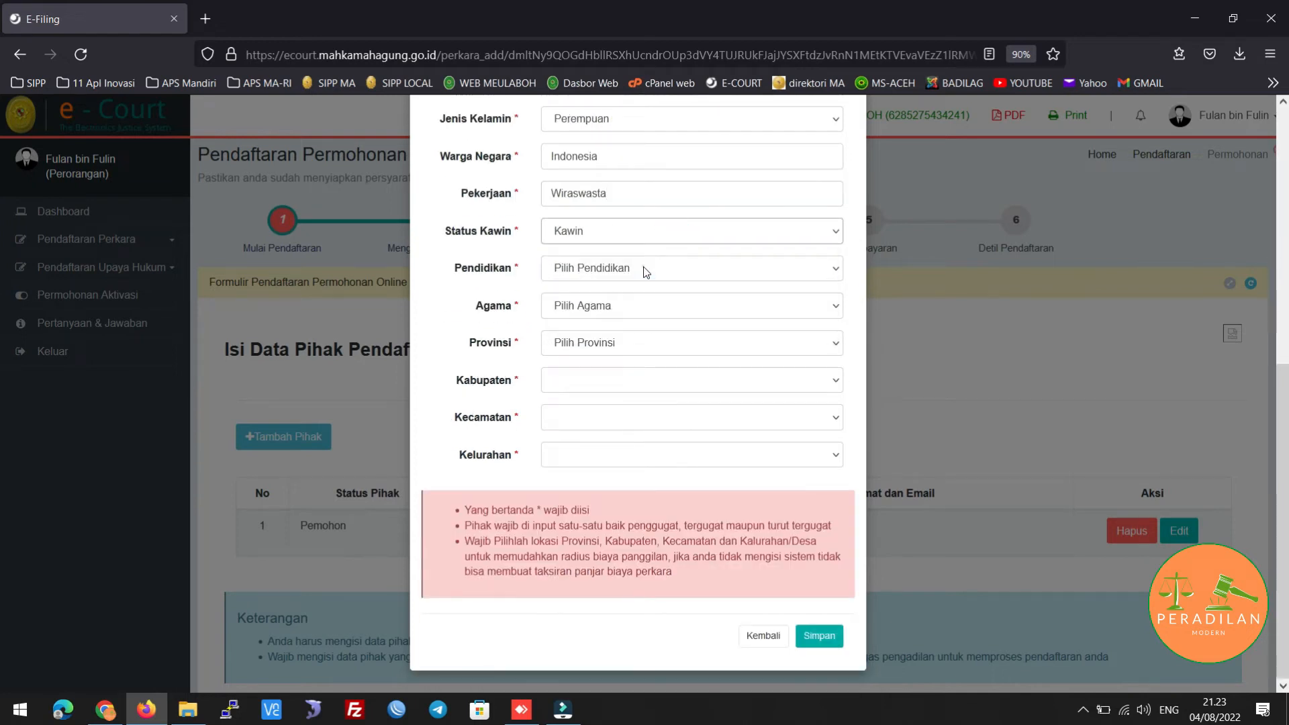
click(646, 269)
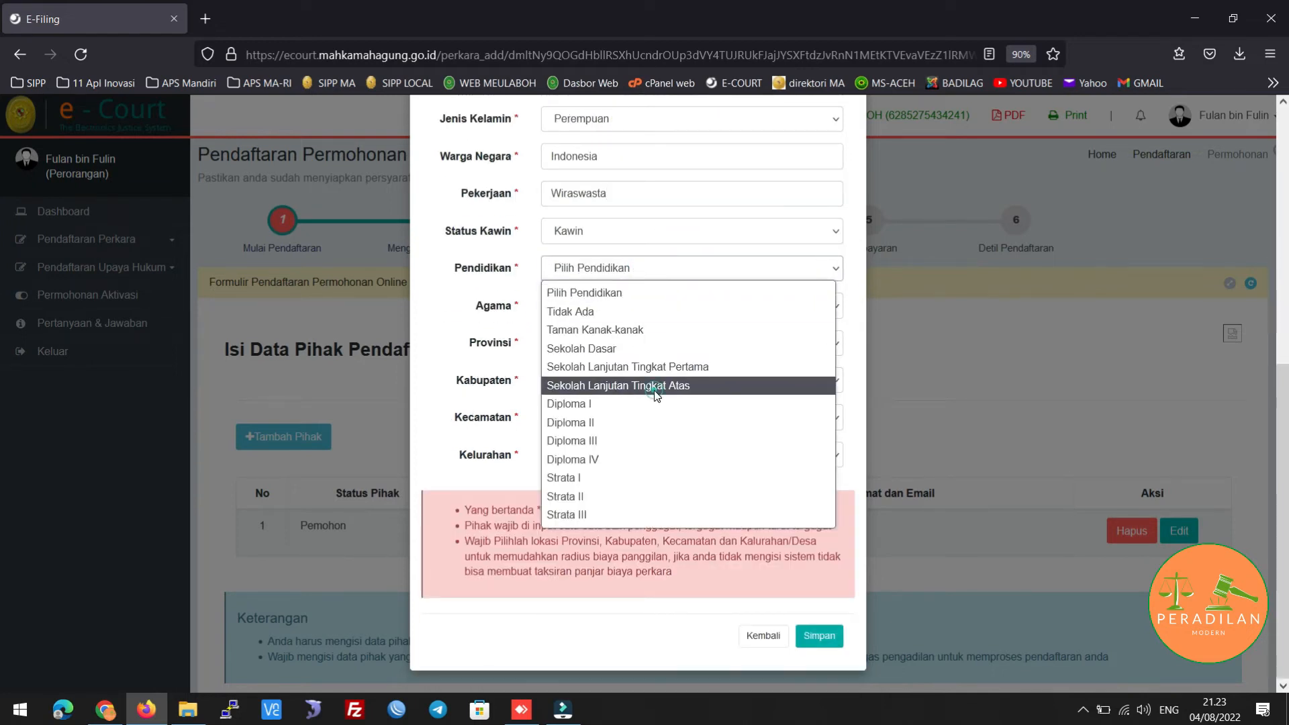
click(656, 385)
click(604, 306)
click(581, 349)
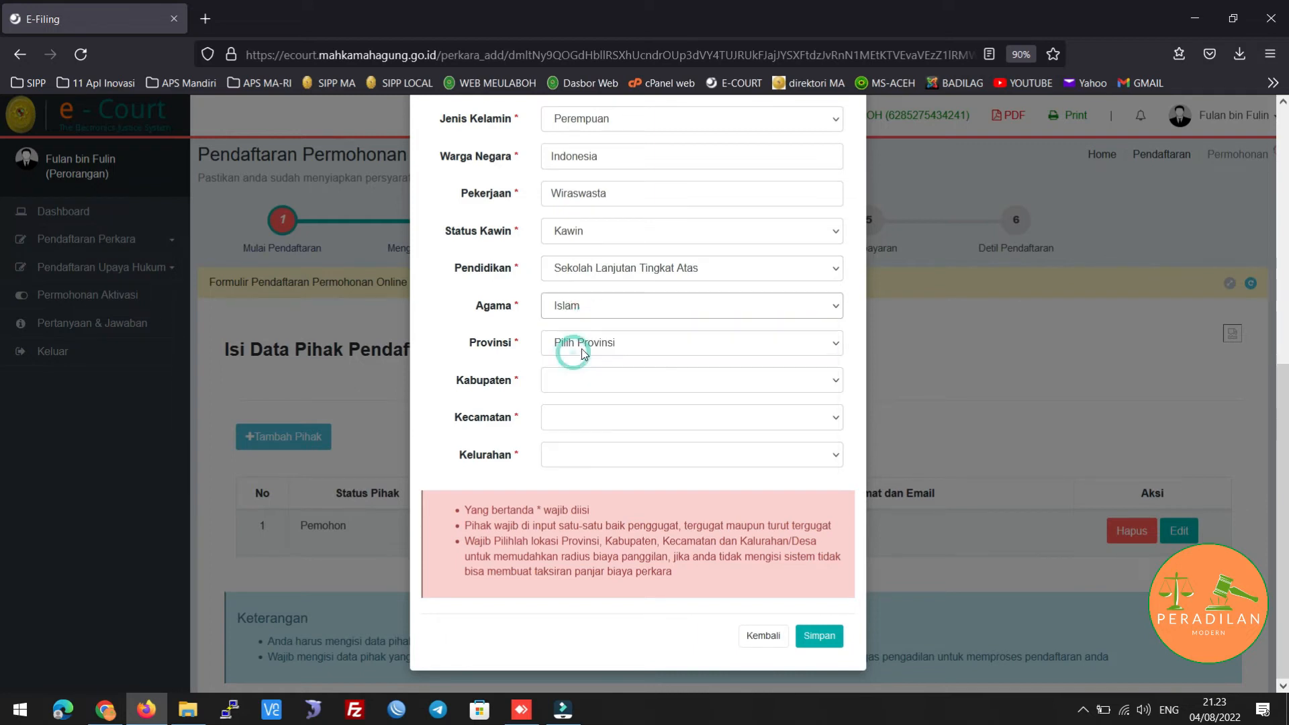
Set location Aceh, Kab. Aceh Barat, Johan Pahlawan, Drien Rampak and save the party
click(584, 346)
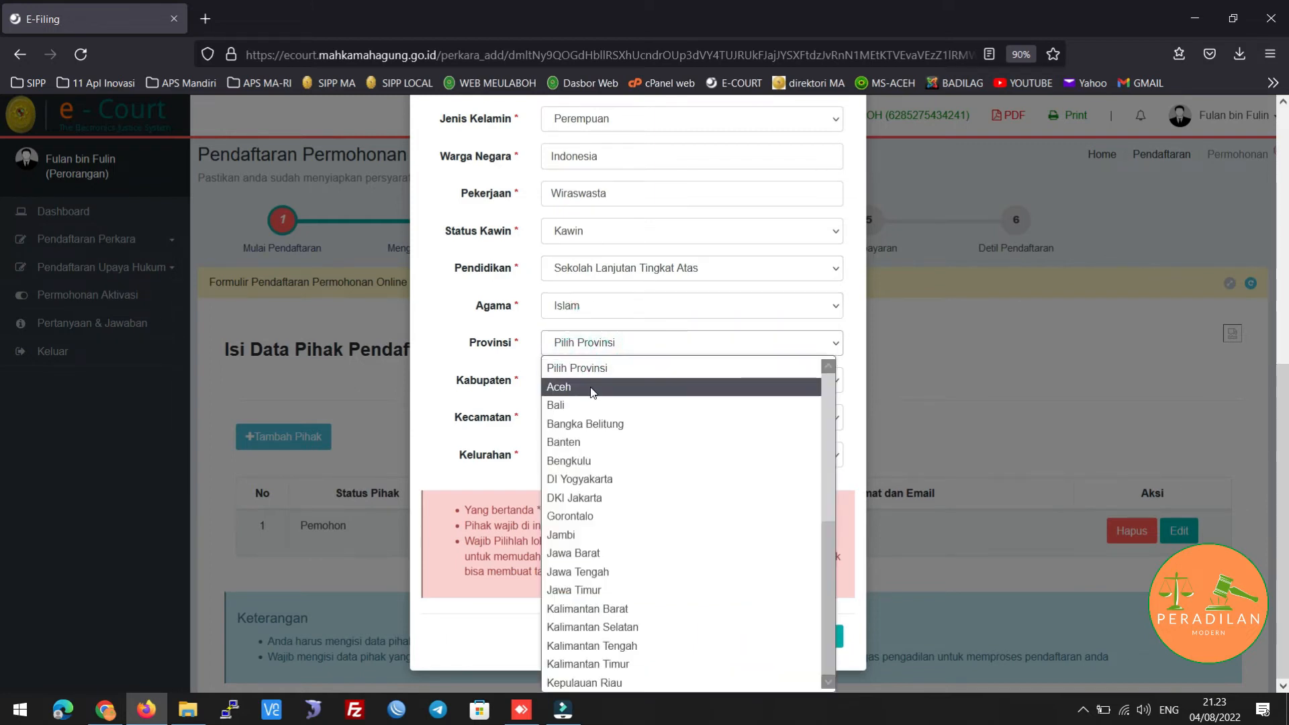
click(594, 393)
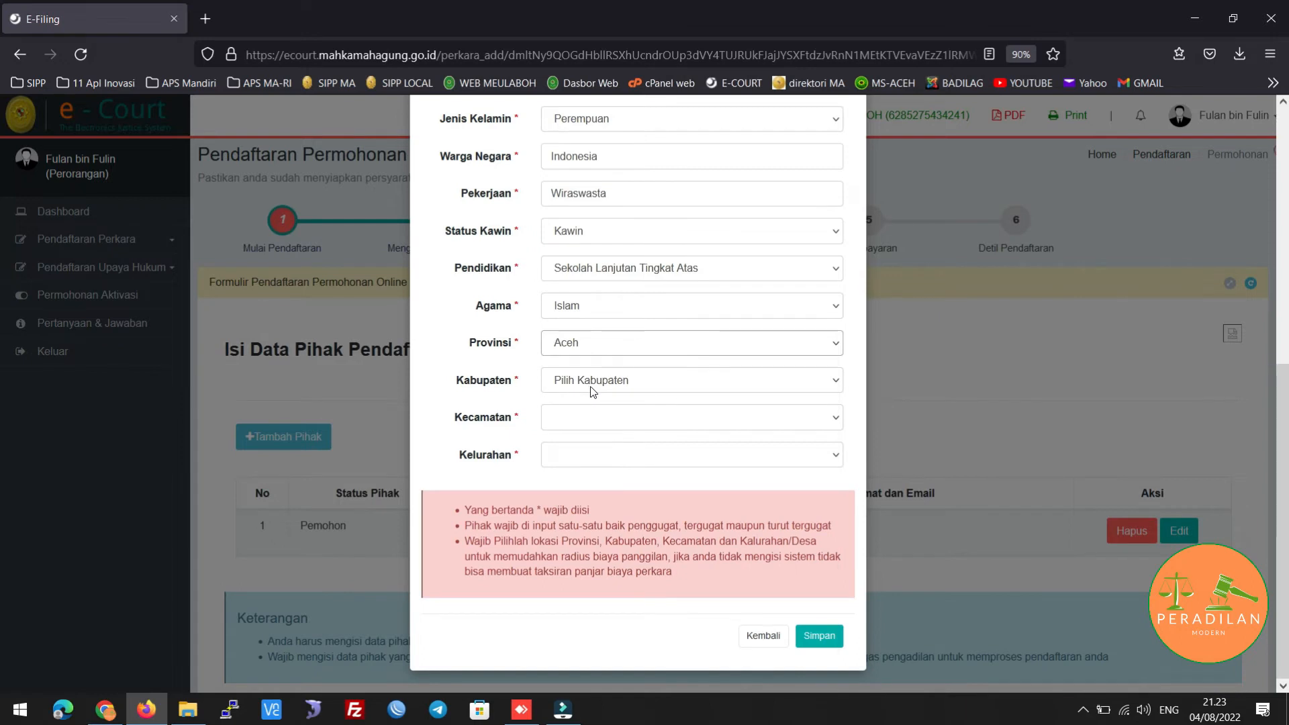
click(591, 382)
click(601, 423)
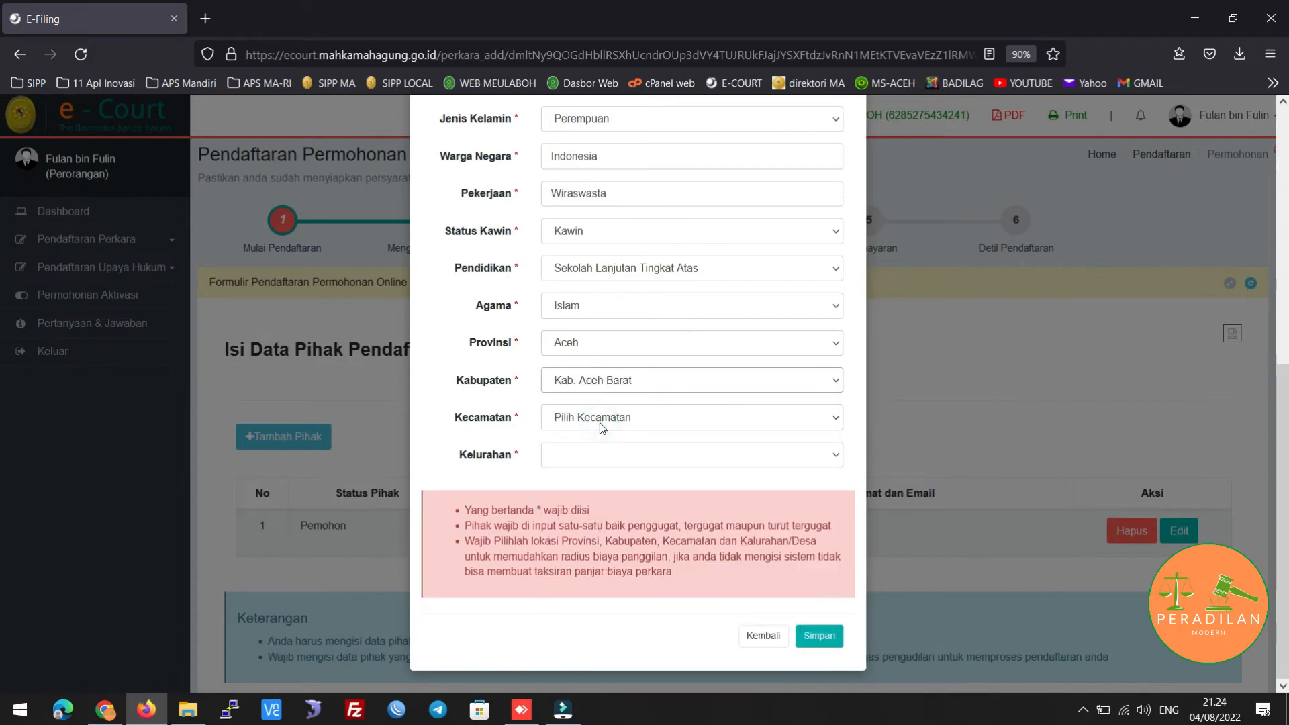
click(599, 422)
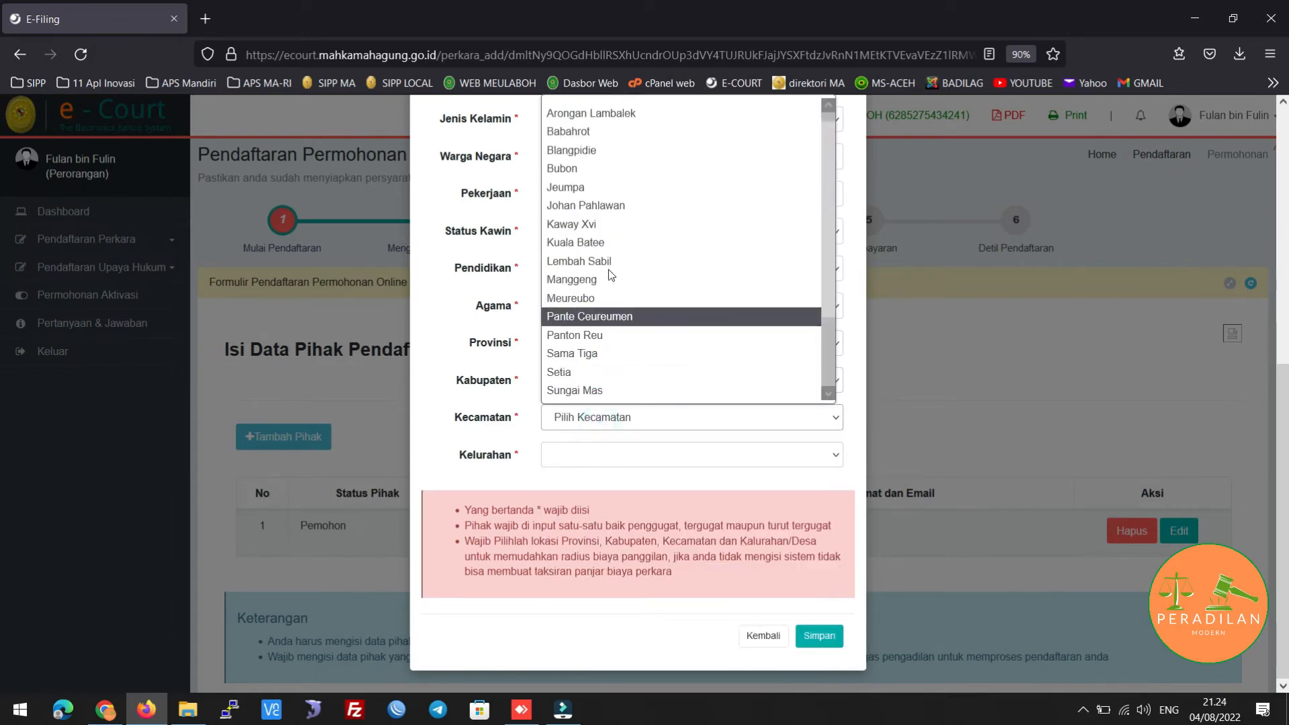
click(611, 206)
click(581, 454)
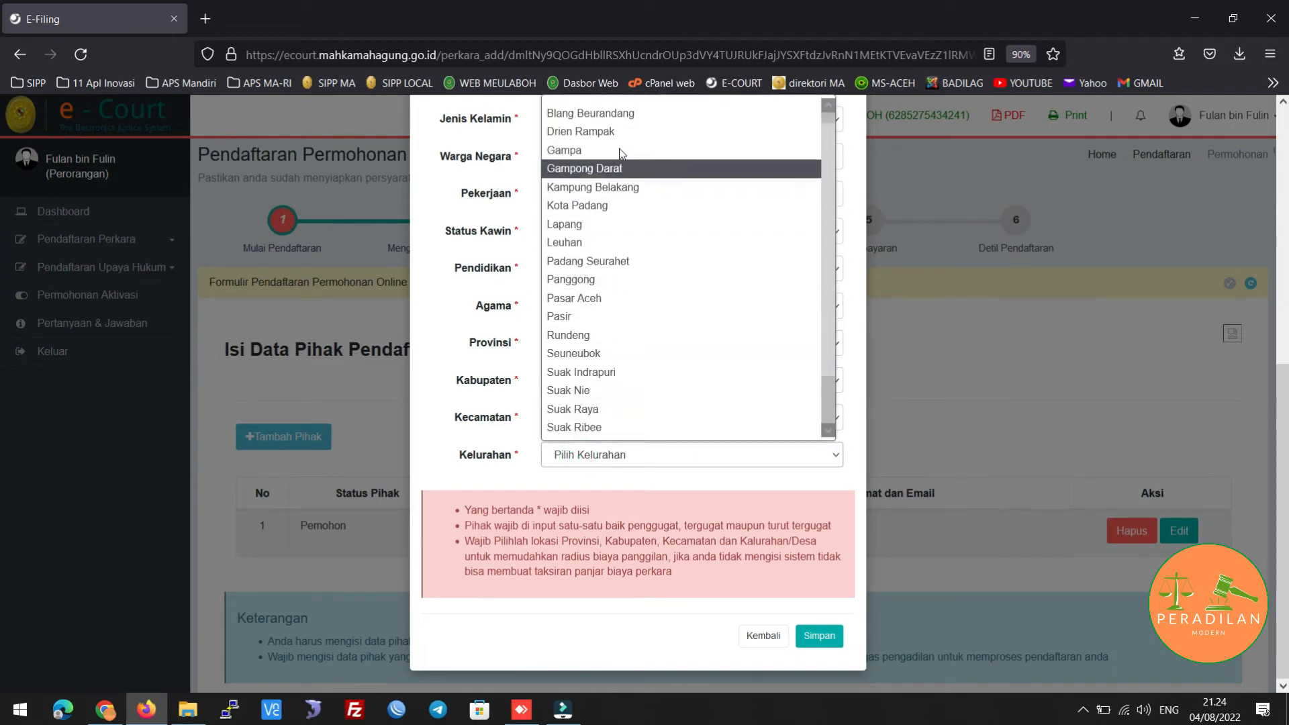
click(615, 130)
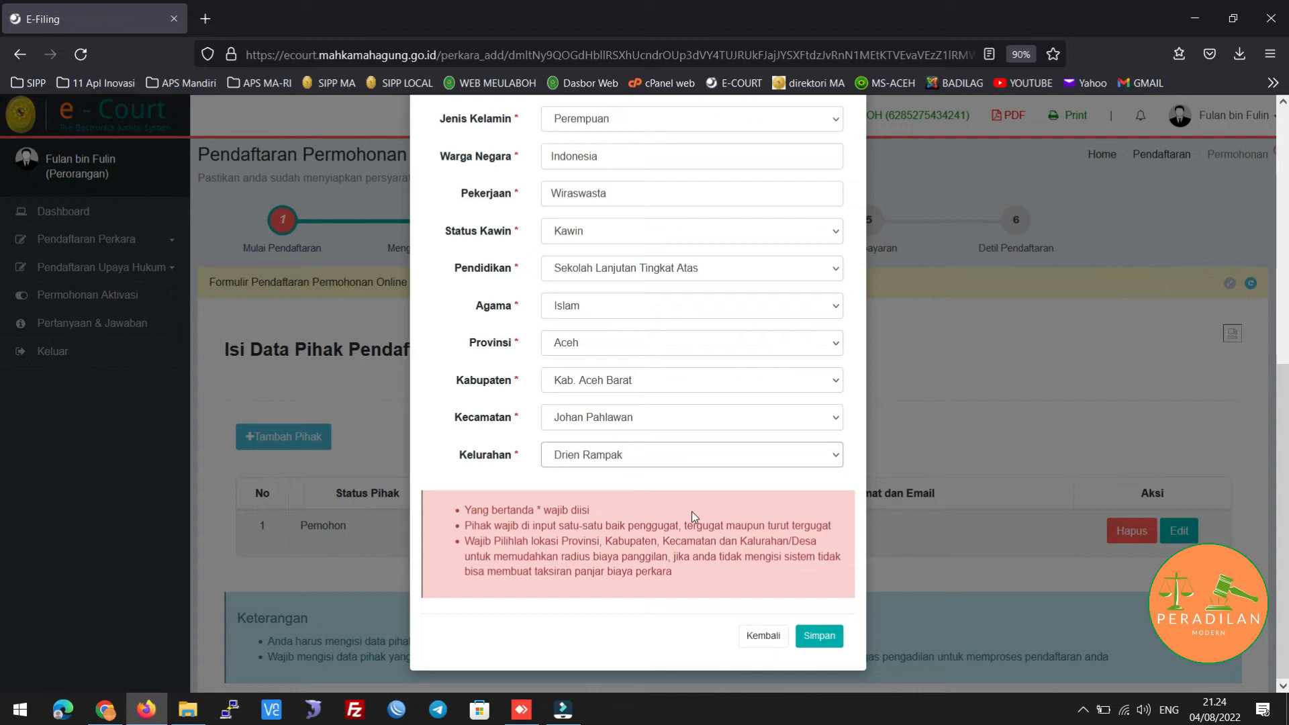
click(818, 635)
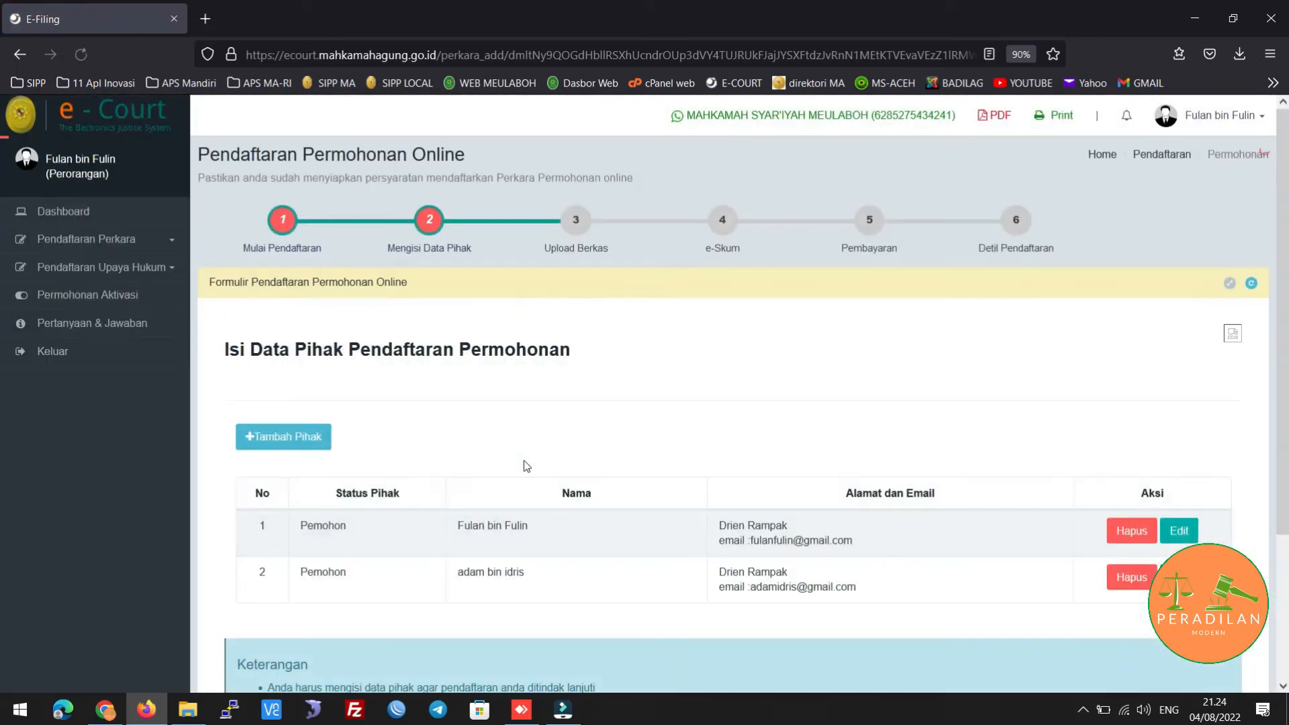
Scroll through the party table to check both Pemohon entries
scroll(516, 450, down, 3)
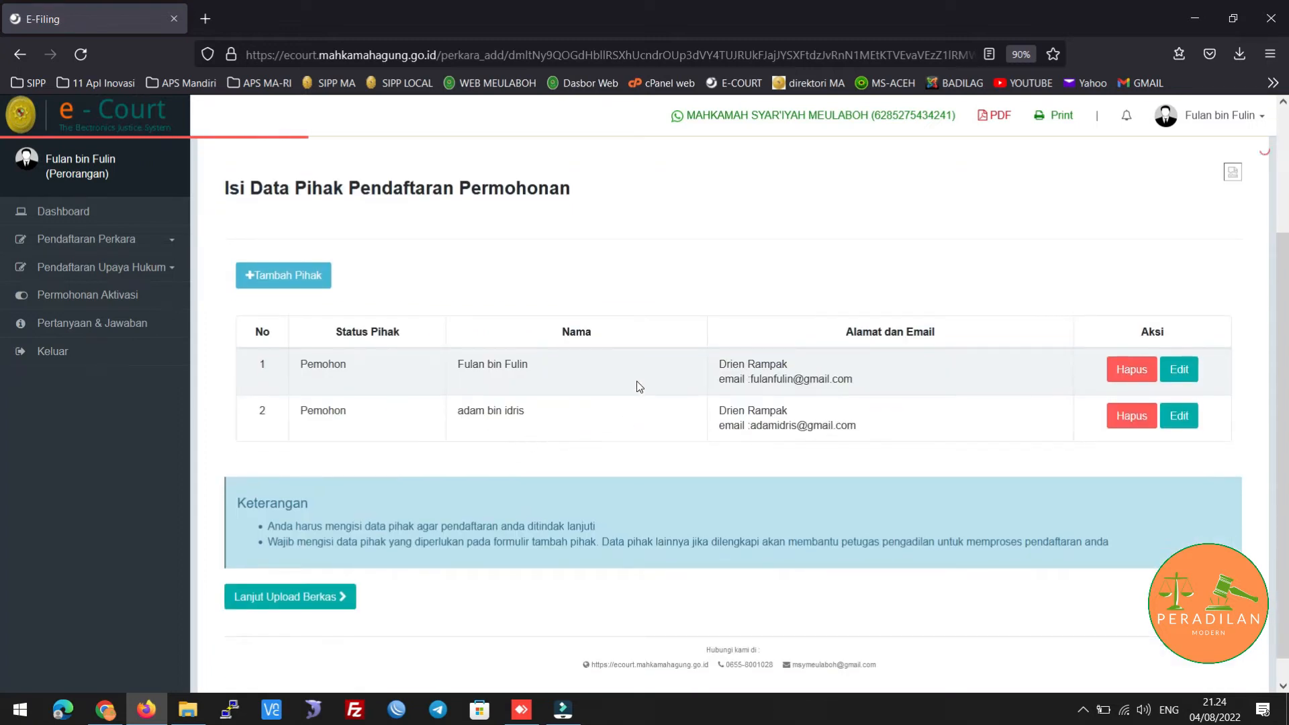
scroll(639, 380, up, 3)
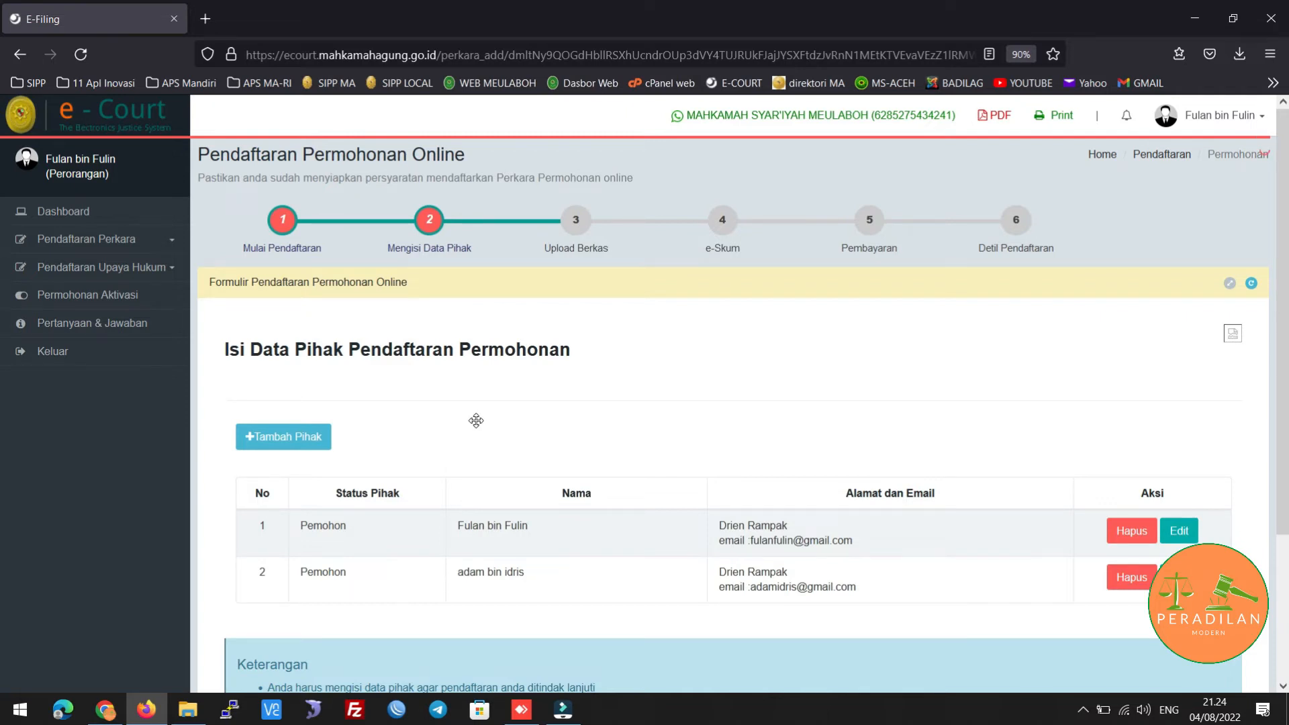
scroll(476, 421, down, 3)
scroll(476, 420, up, 3)
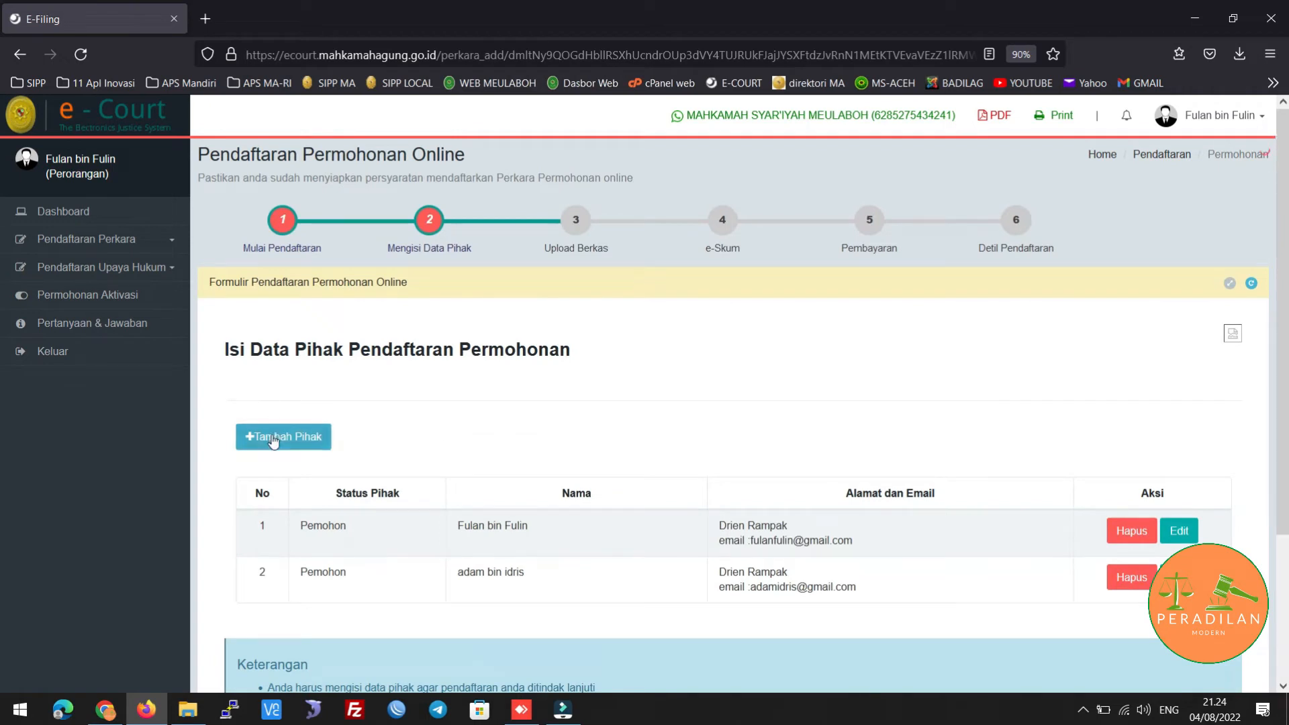
scroll(466, 406, down, 3)
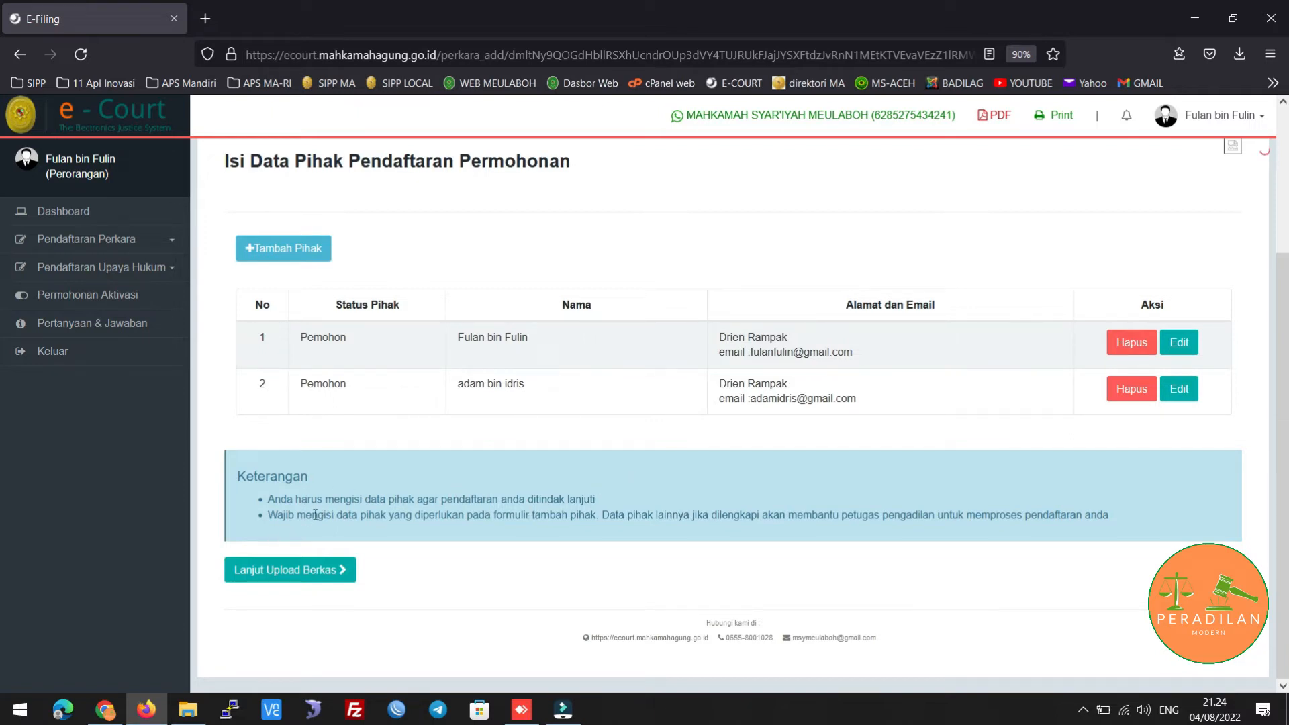
Advance to the Upload Berkas step and open the Upload Dokumen Permohonan form
click(320, 576)
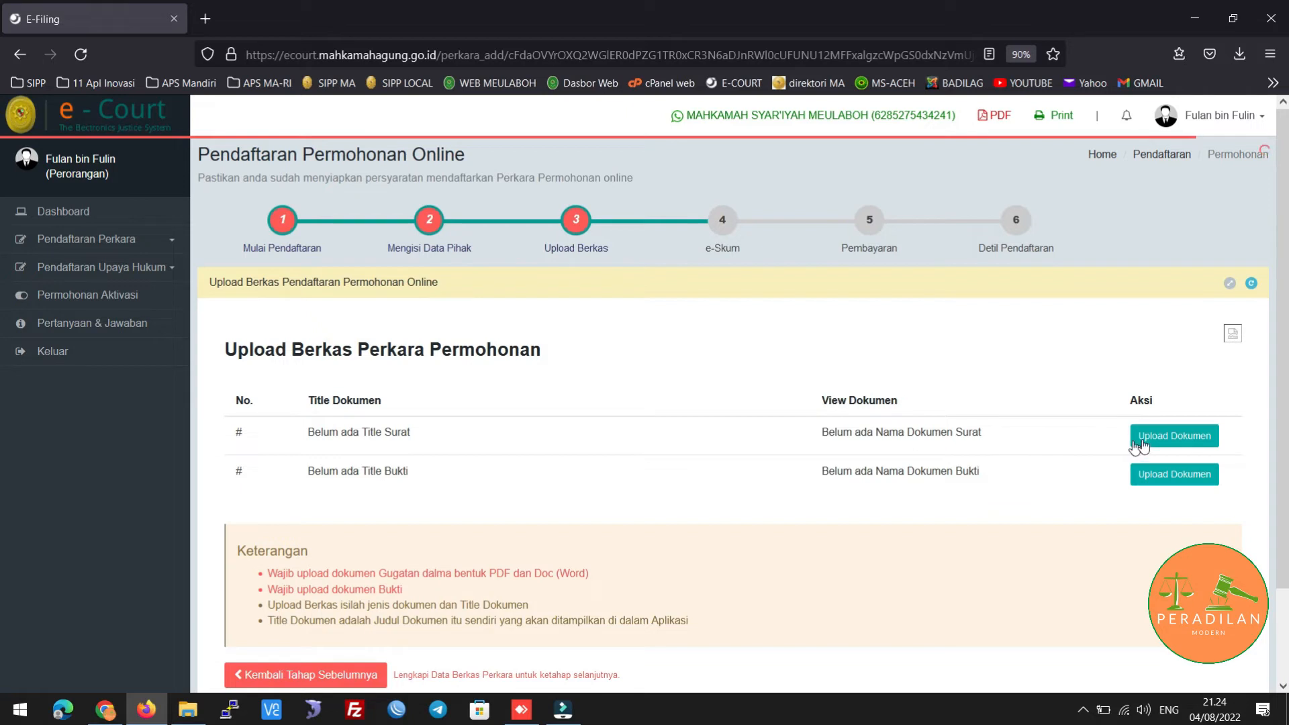
click(1174, 440)
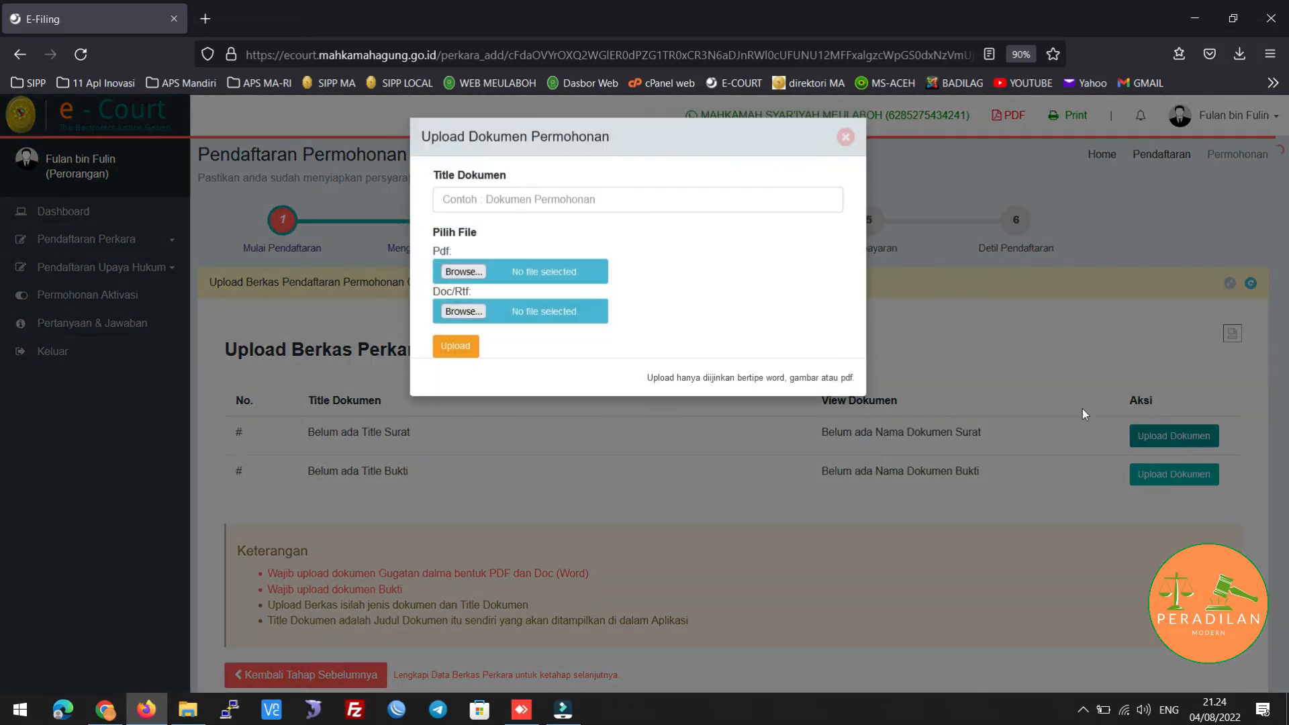
Enter 'Dokumen Permohonan' as the upload's document title
click(534, 198)
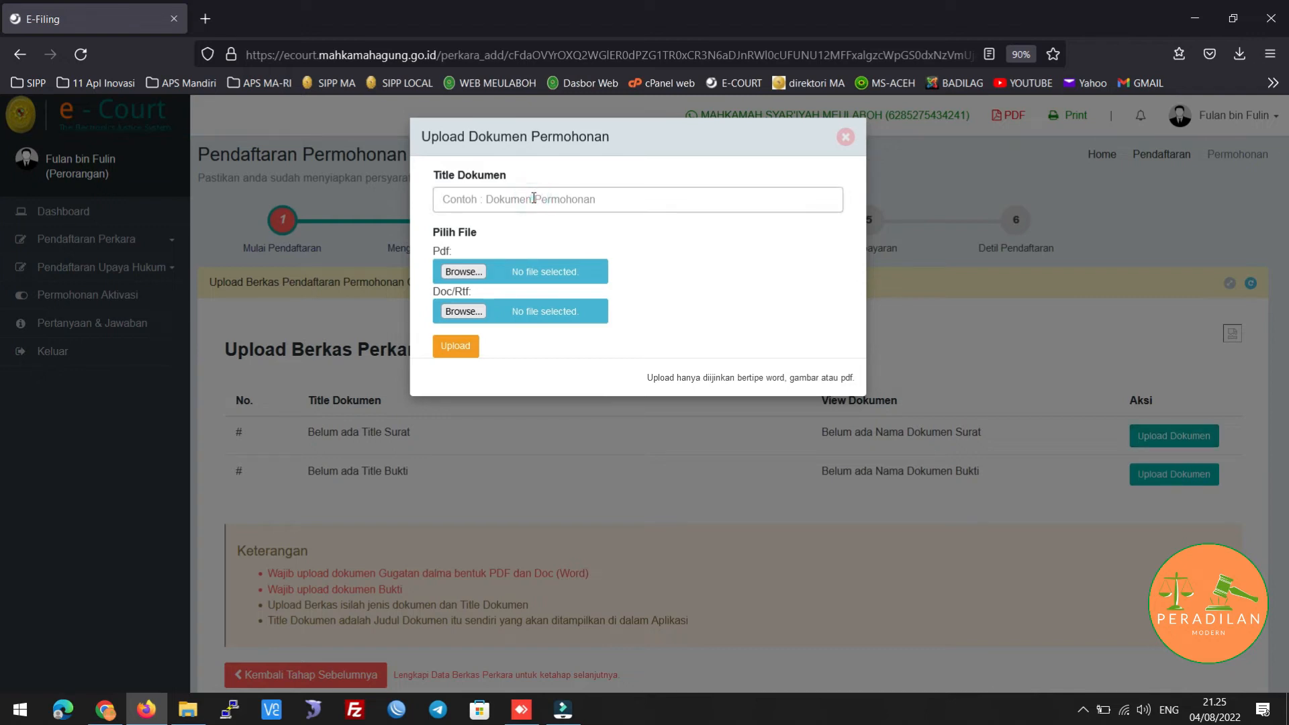
text(Dokumen)
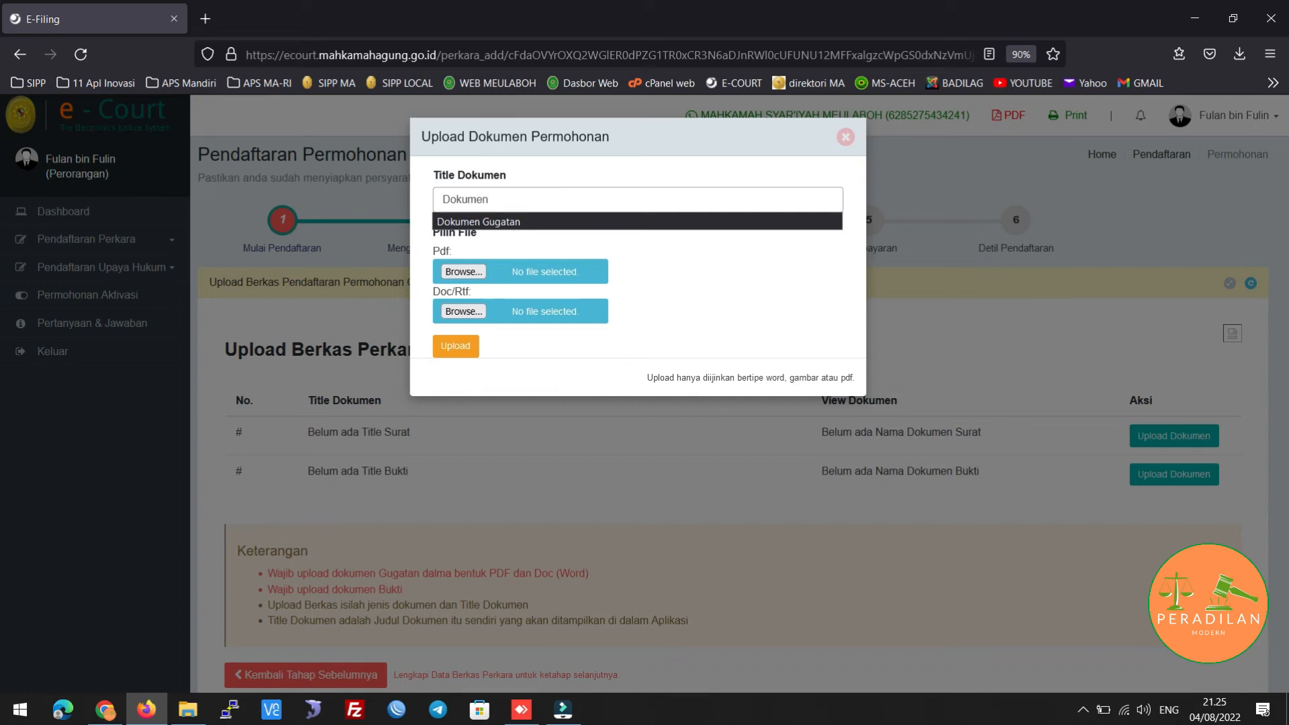
text( Permohonan)
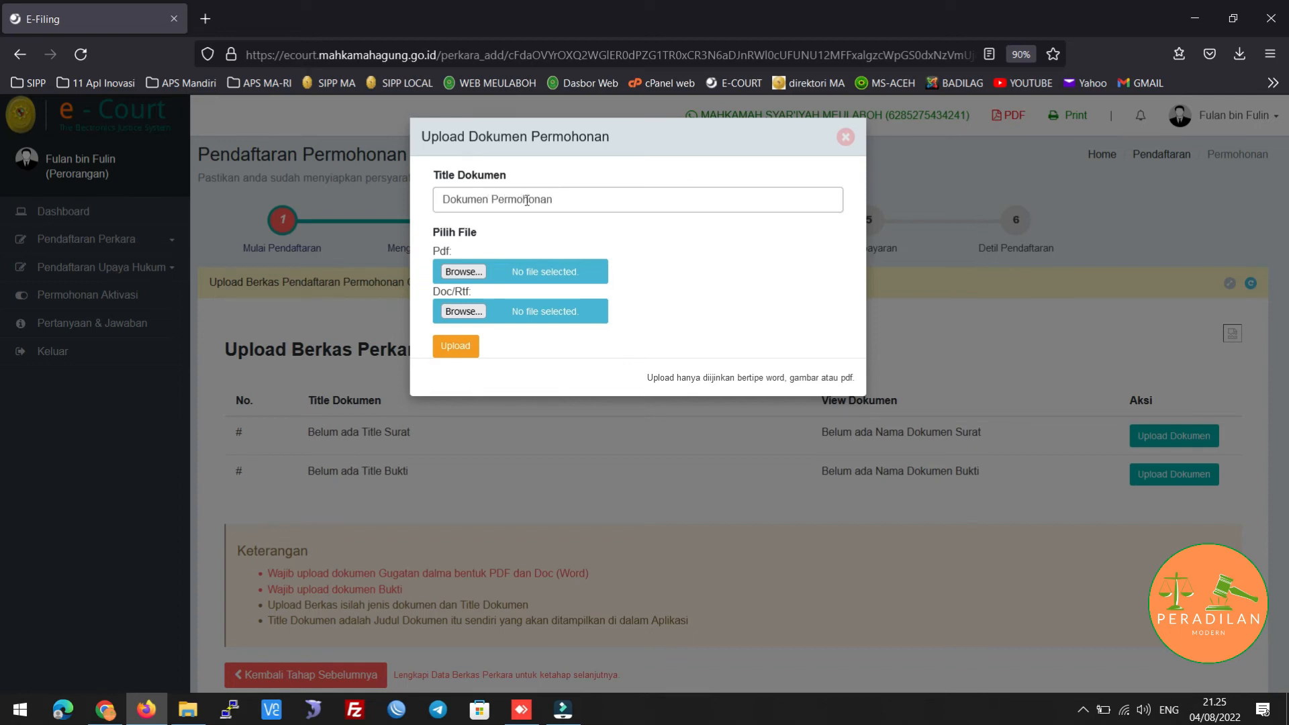
click(505, 233)
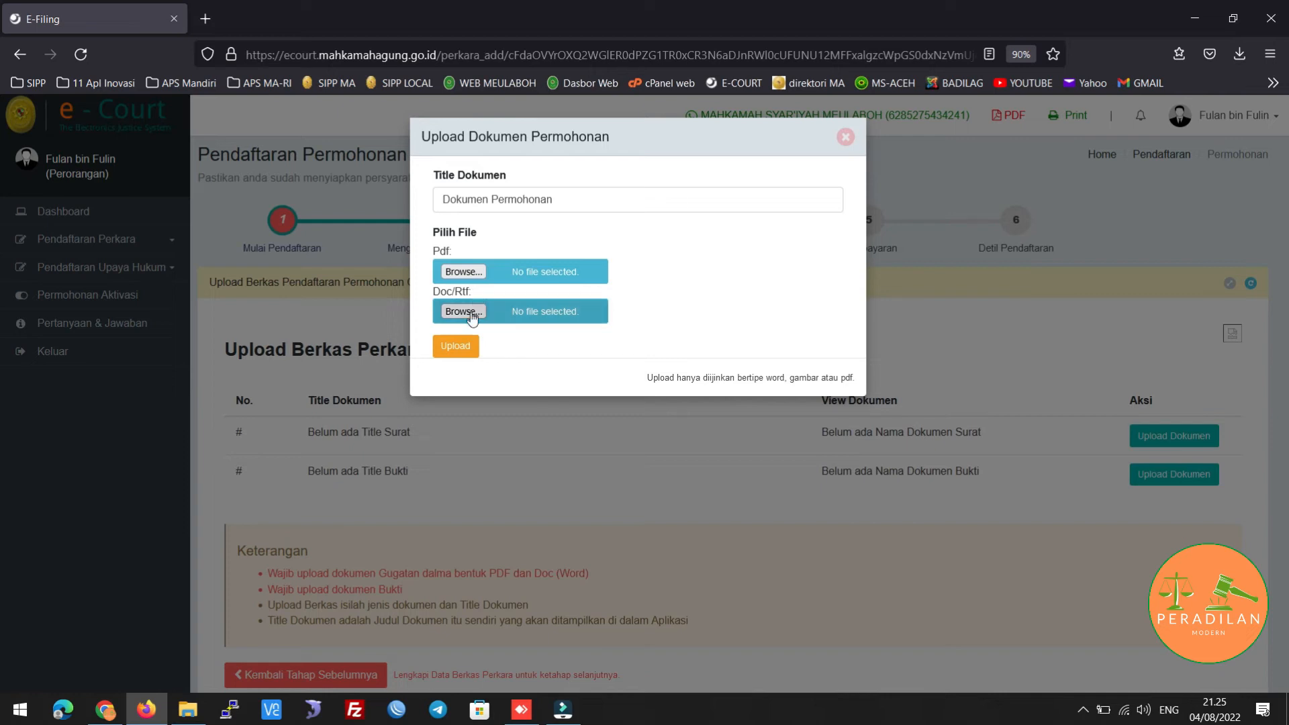
Upload keuangan eksekusi tw 3.pdf as PDF and Pergantian rekening dari BRIS ke BSI.docx as Word
click(465, 272)
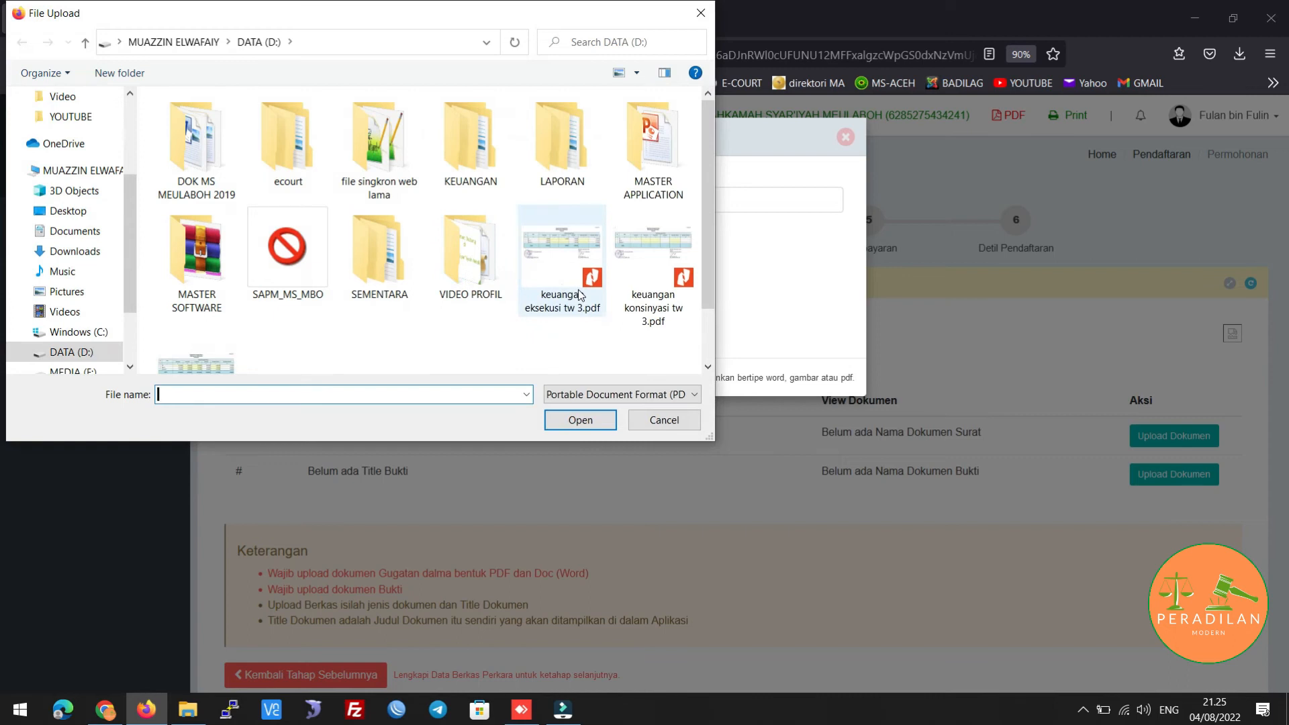
double_click(581, 295)
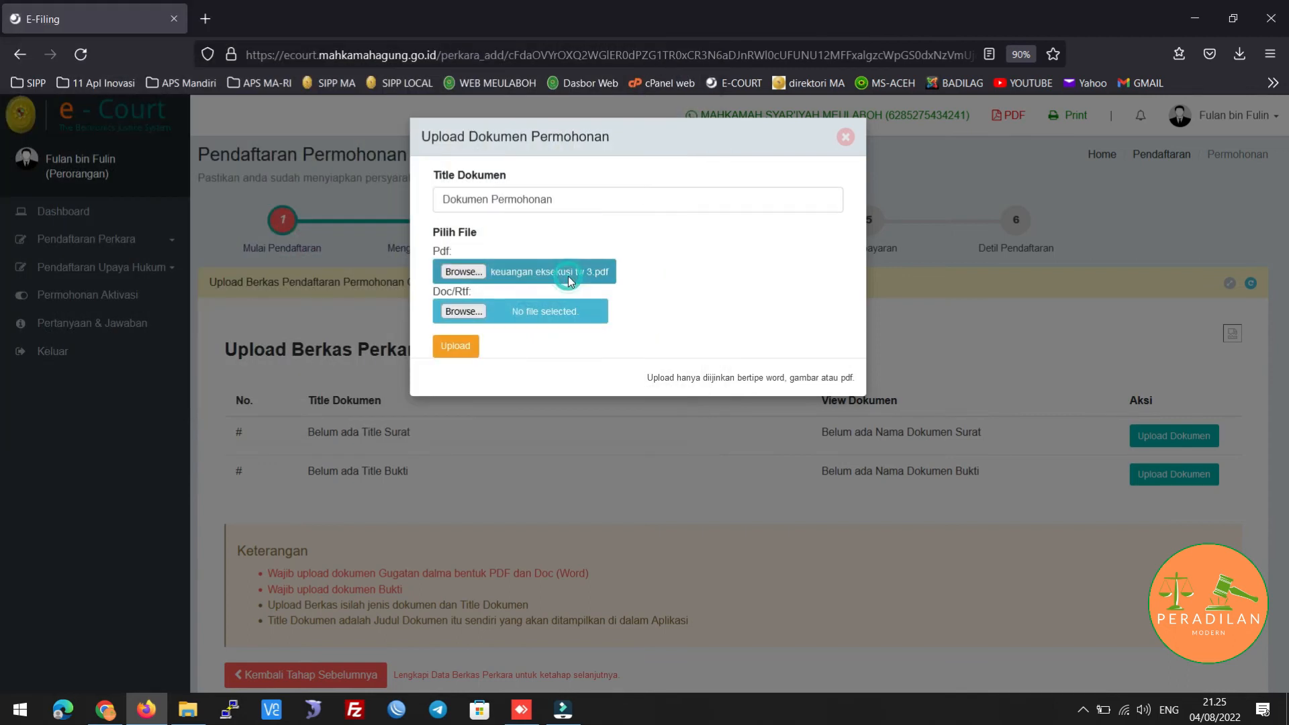
click(465, 313)
double_click(566, 274)
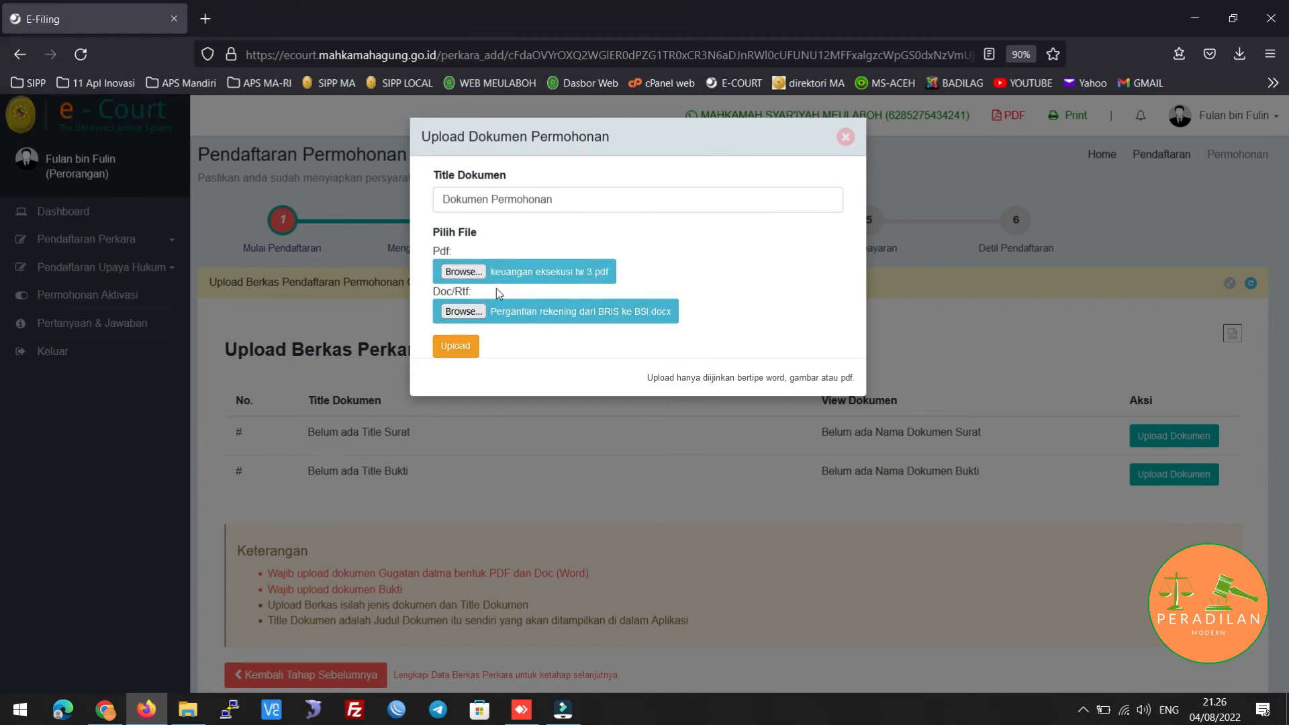
click(454, 347)
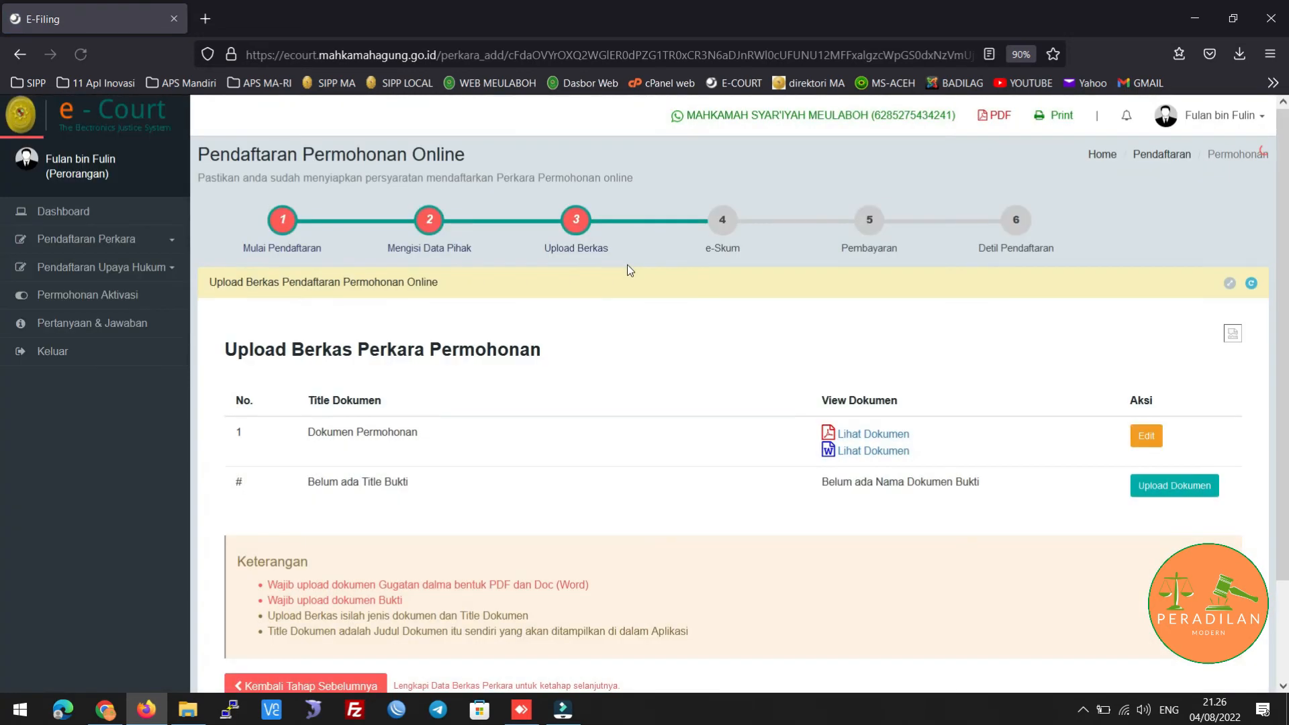
scroll(805, 318, down, 3)
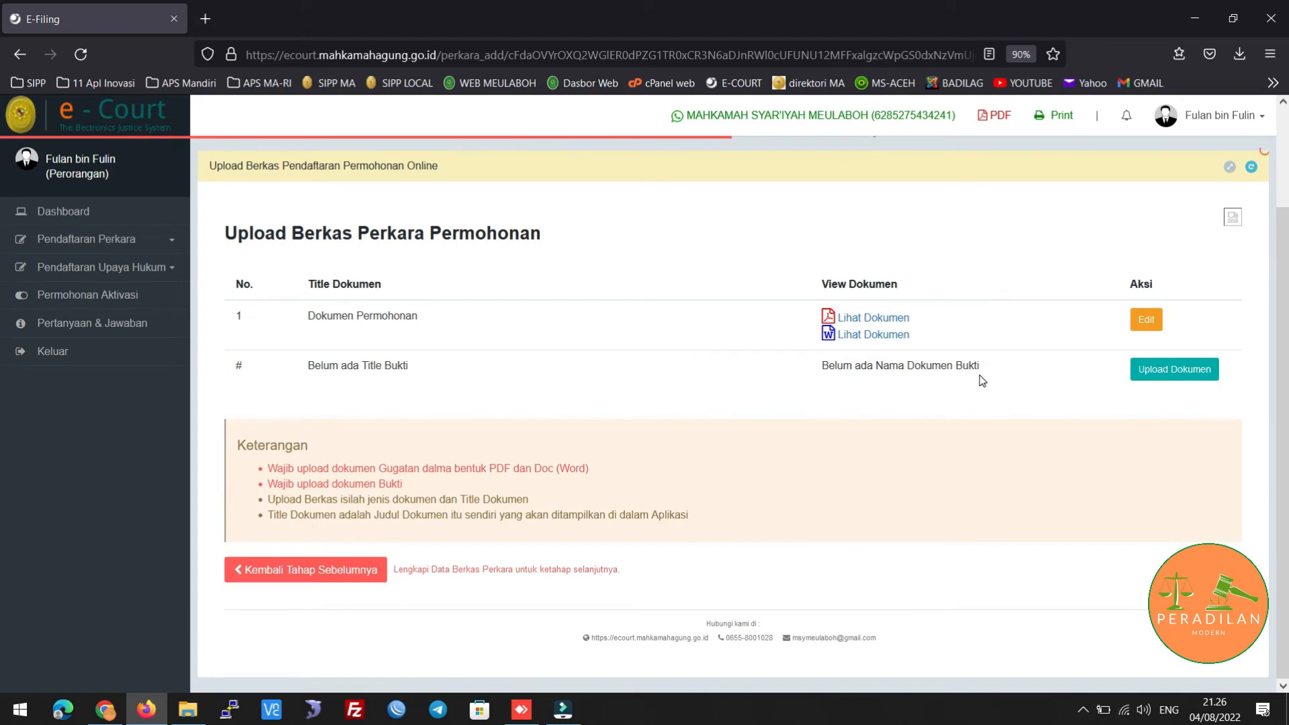
Start a second document upload titled 'Dokumen Bukti'
click(1175, 372)
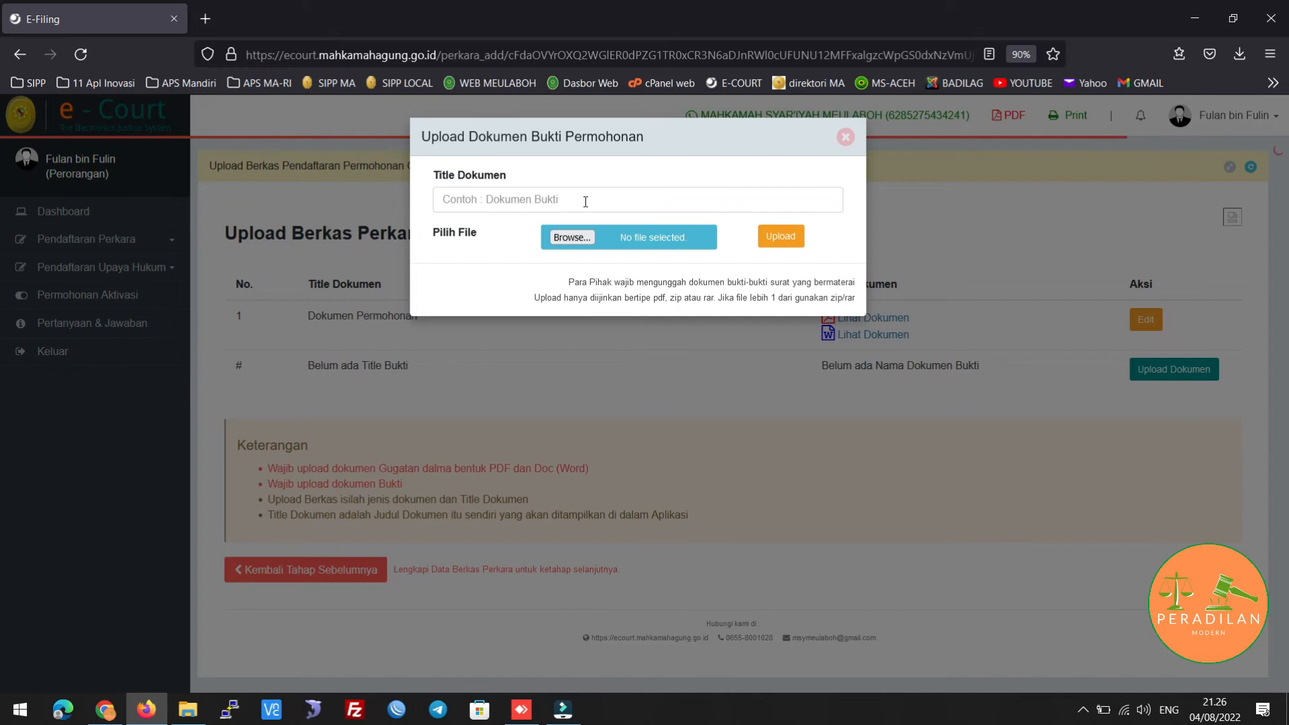
click(586, 201)
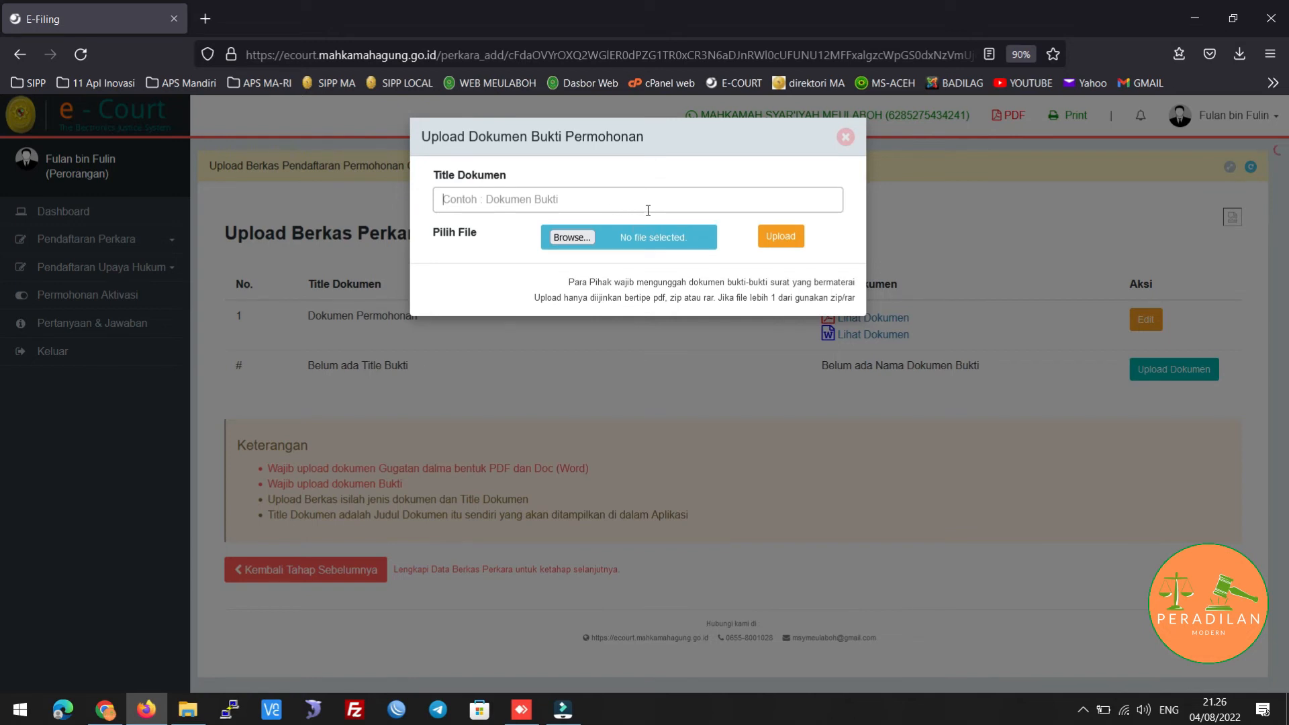
click(547, 198)
text(Doku)
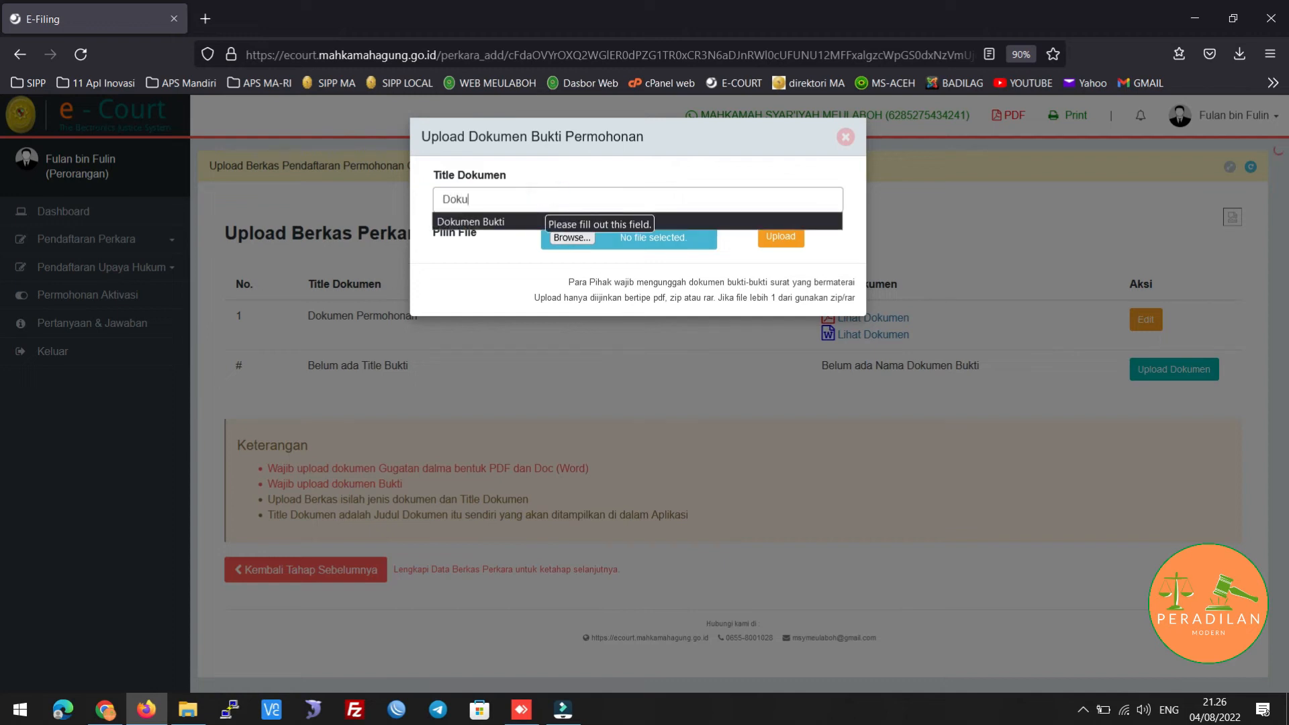
text(men Bukti)
click(508, 247)
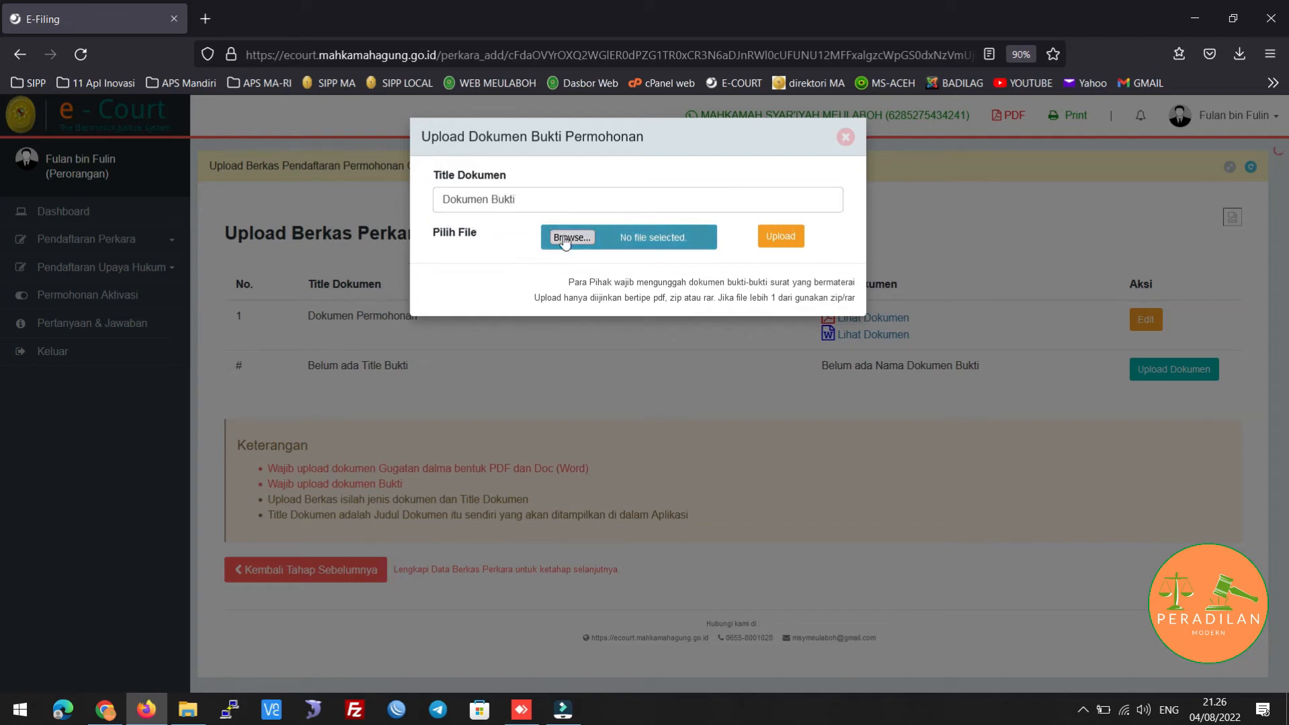
Attach keuangan eksekusi tw 3.pdf as the evidence file and upload it
click(570, 237)
scroll(513, 203, down, 1)
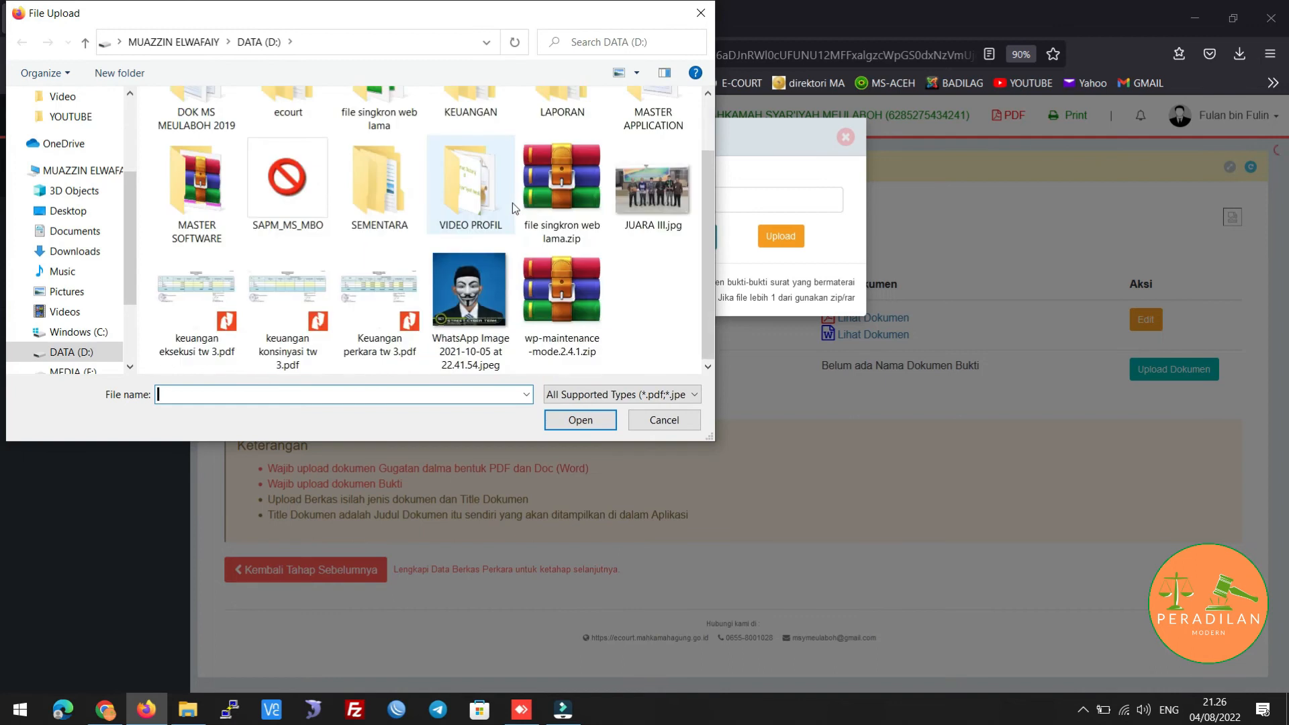
double_click(196, 302)
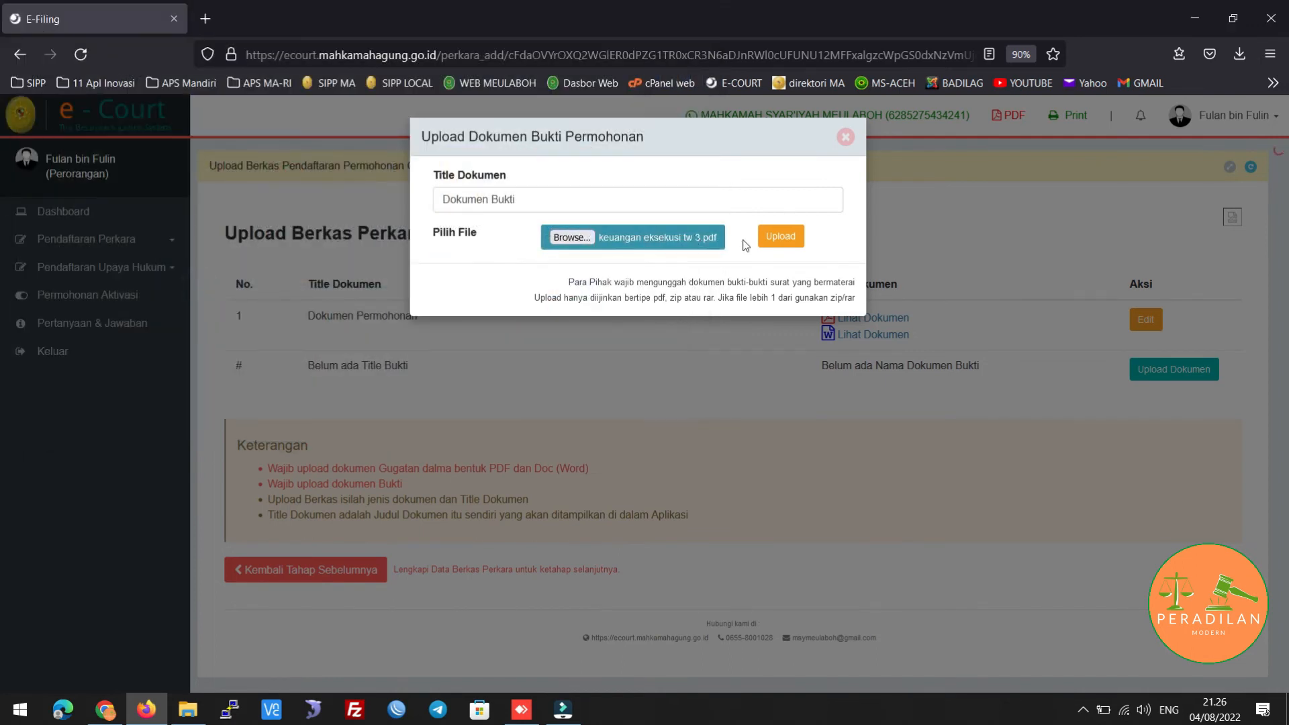
click(777, 237)
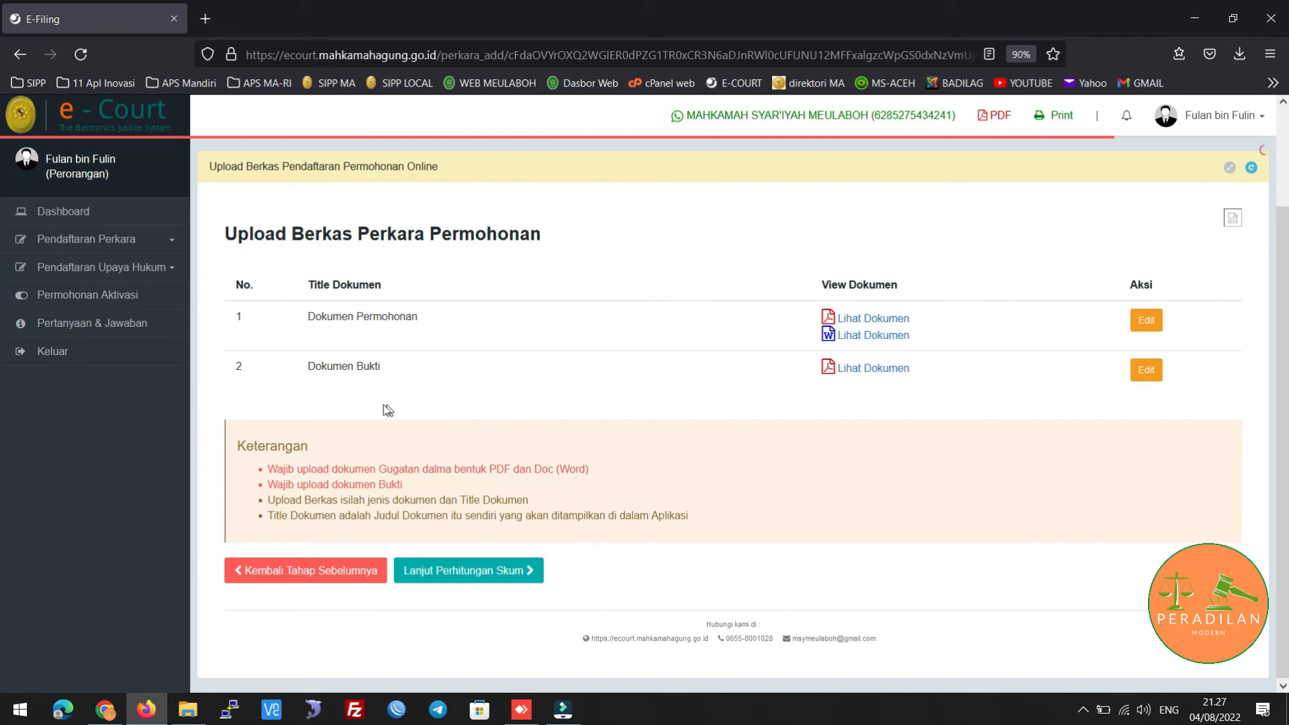
Check the uploaded documents list, then open the Disclaimer via Lanjut Perhitungan Skum
scroll(498, 391, up, 2)
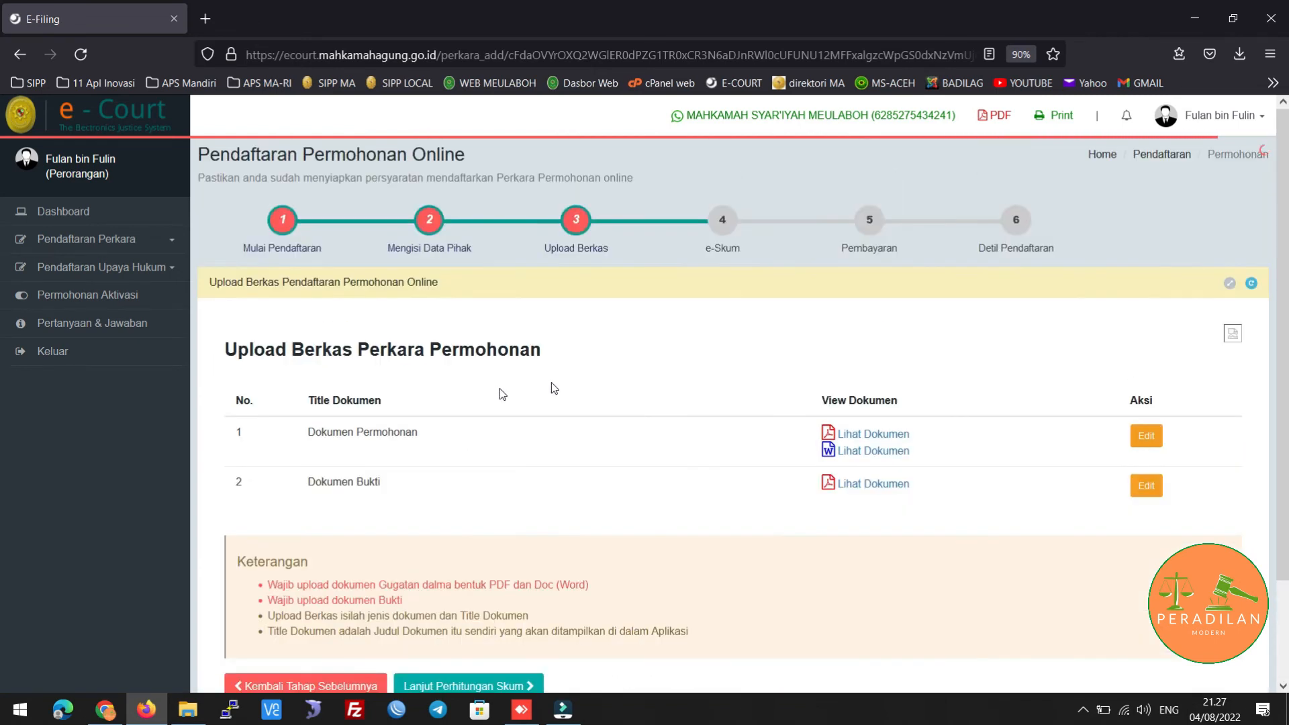
scroll(700, 421, down, 2)
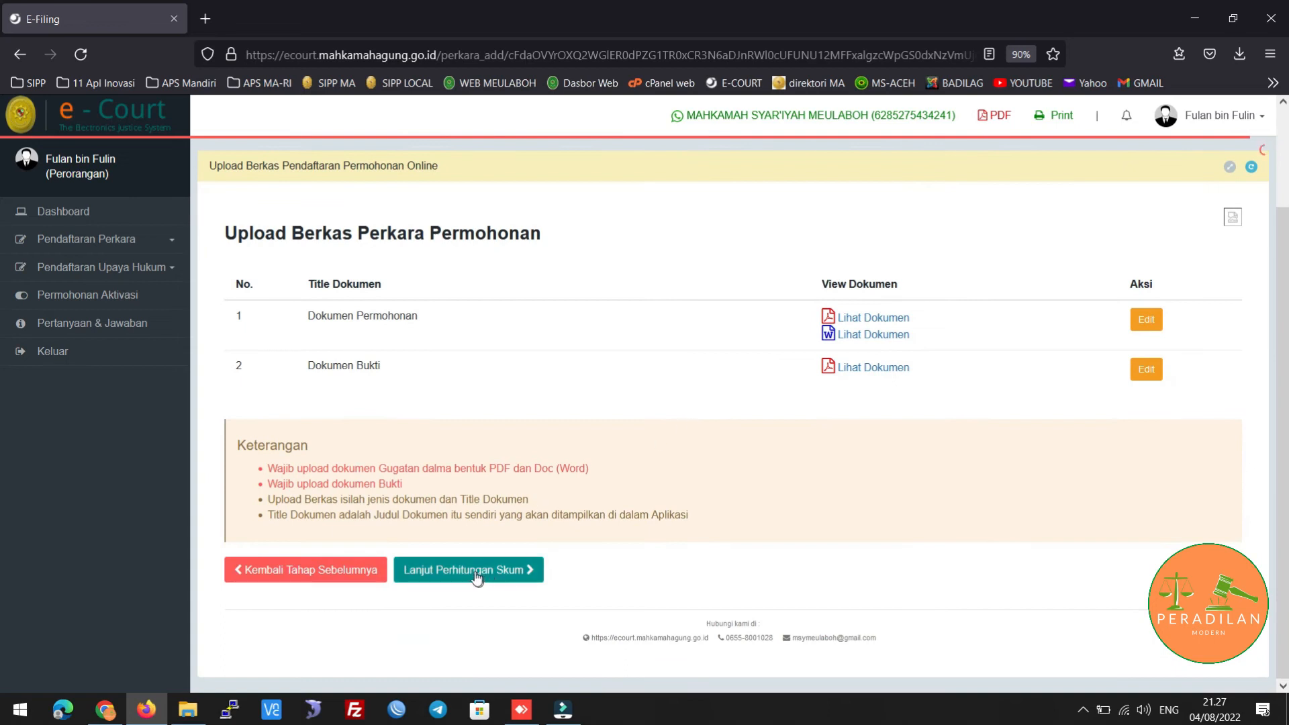
scroll(545, 334, up, 2)
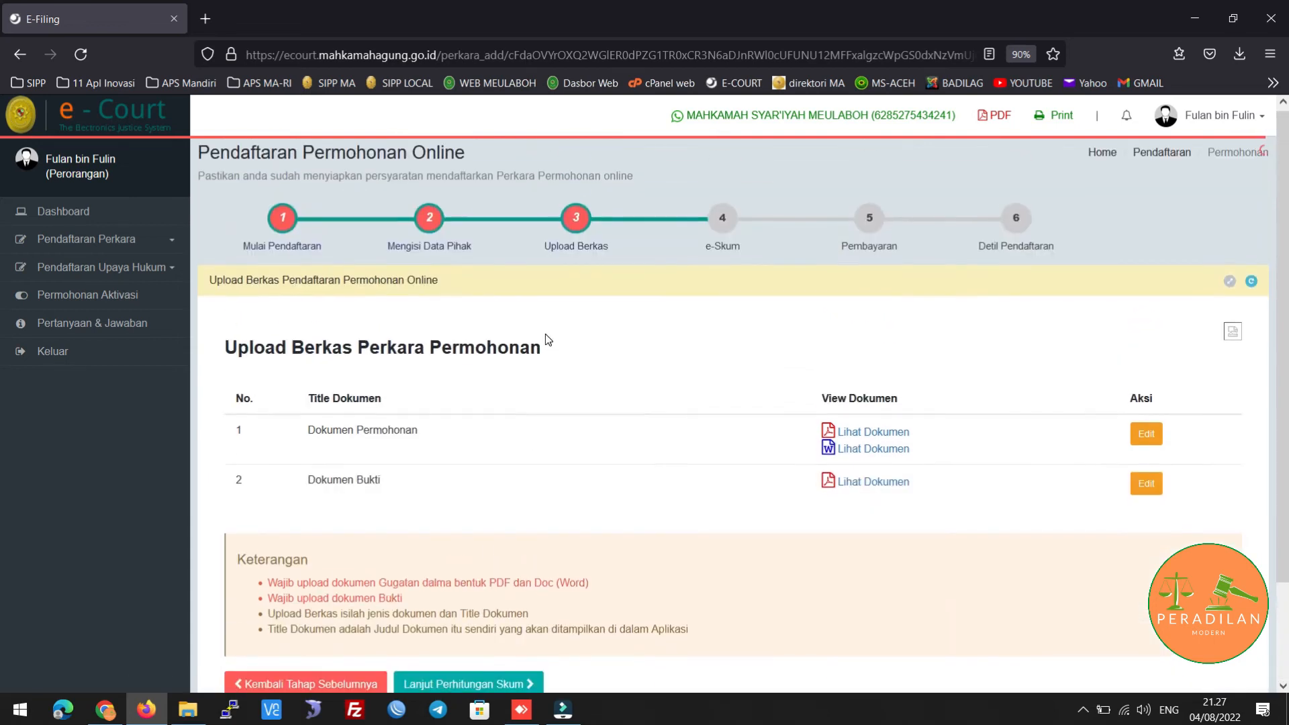
scroll(524, 362, down, 2)
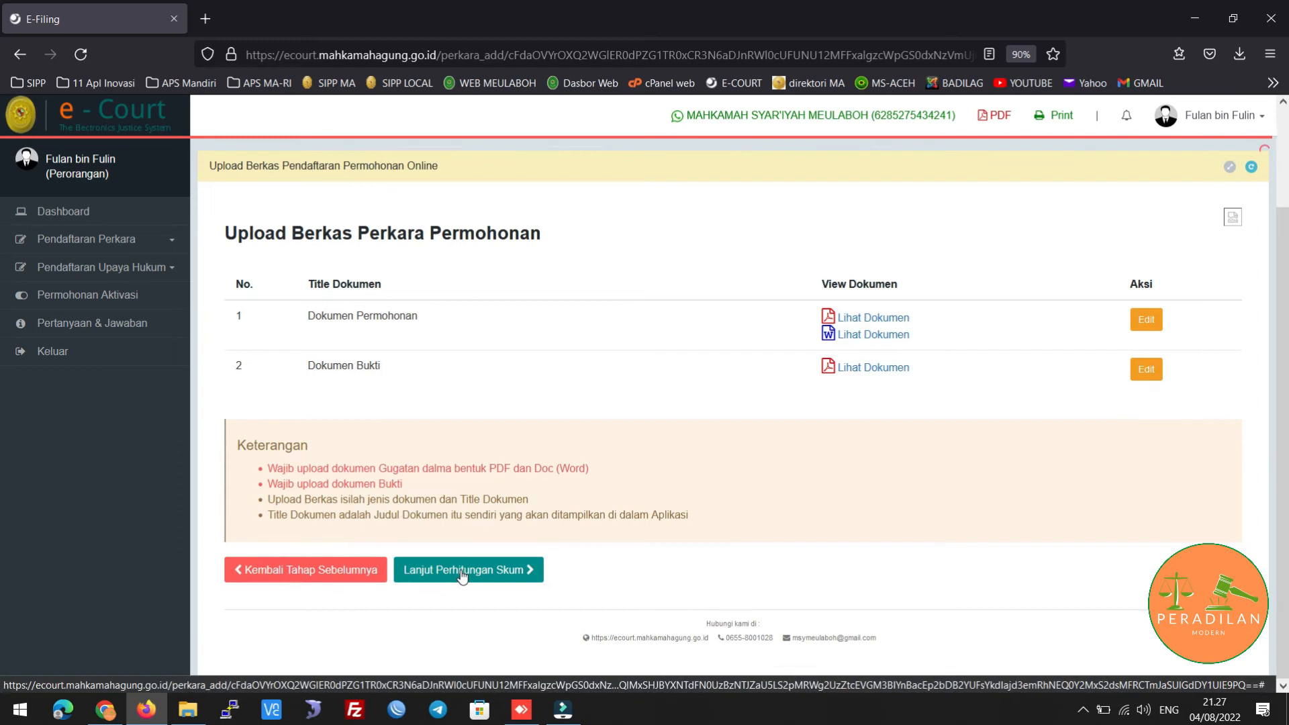
click(461, 570)
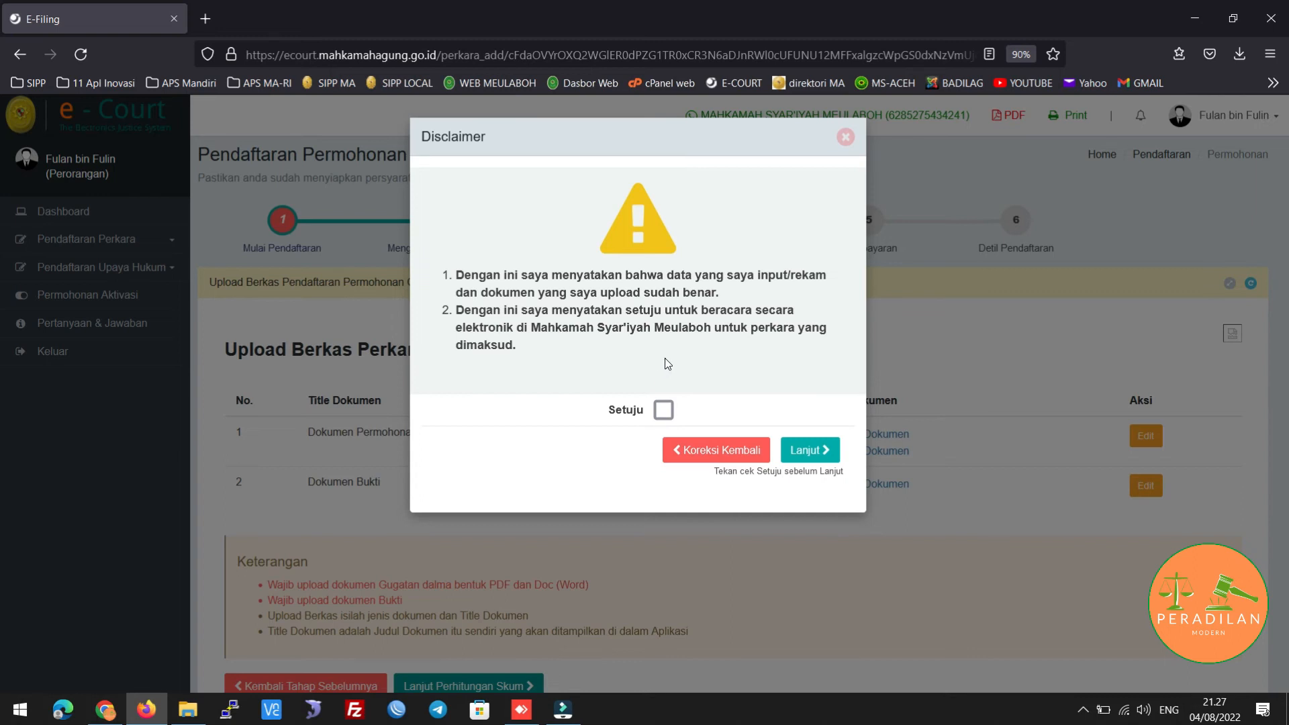
Agree to the disclaimer with Setuju and continue to the e-SKUM step
click(664, 410)
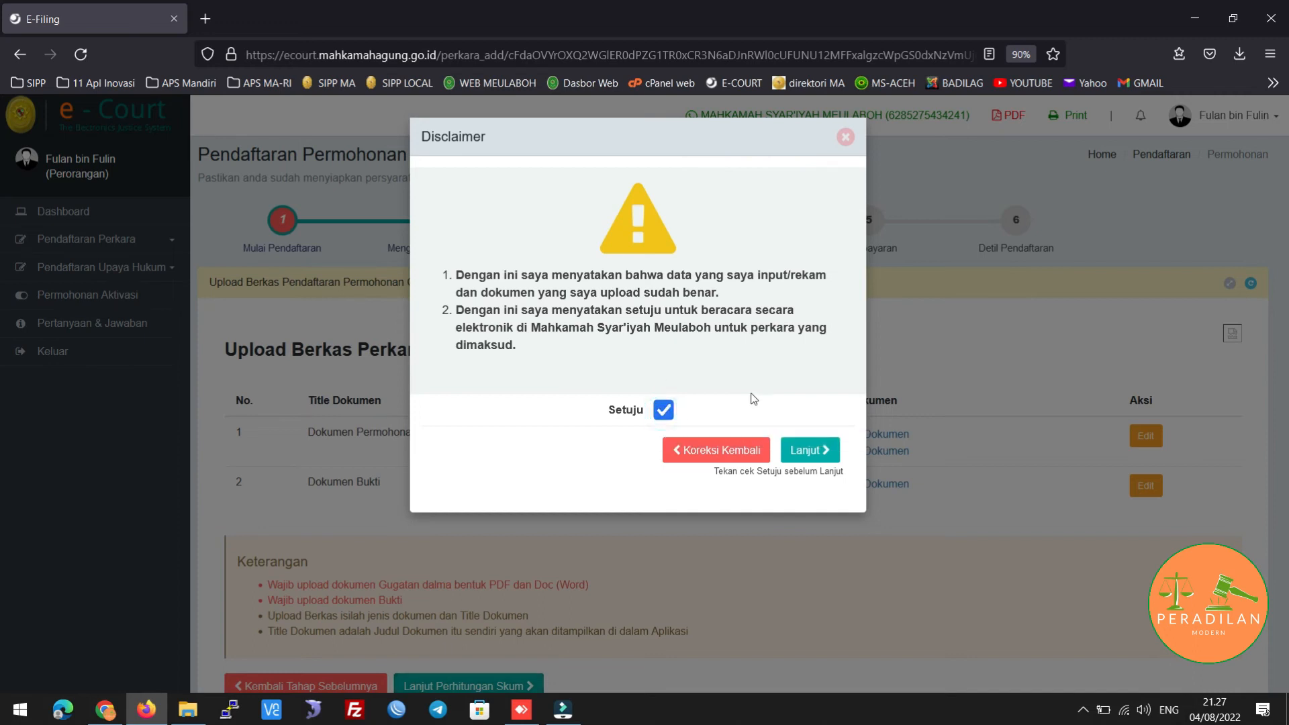
click(811, 450)
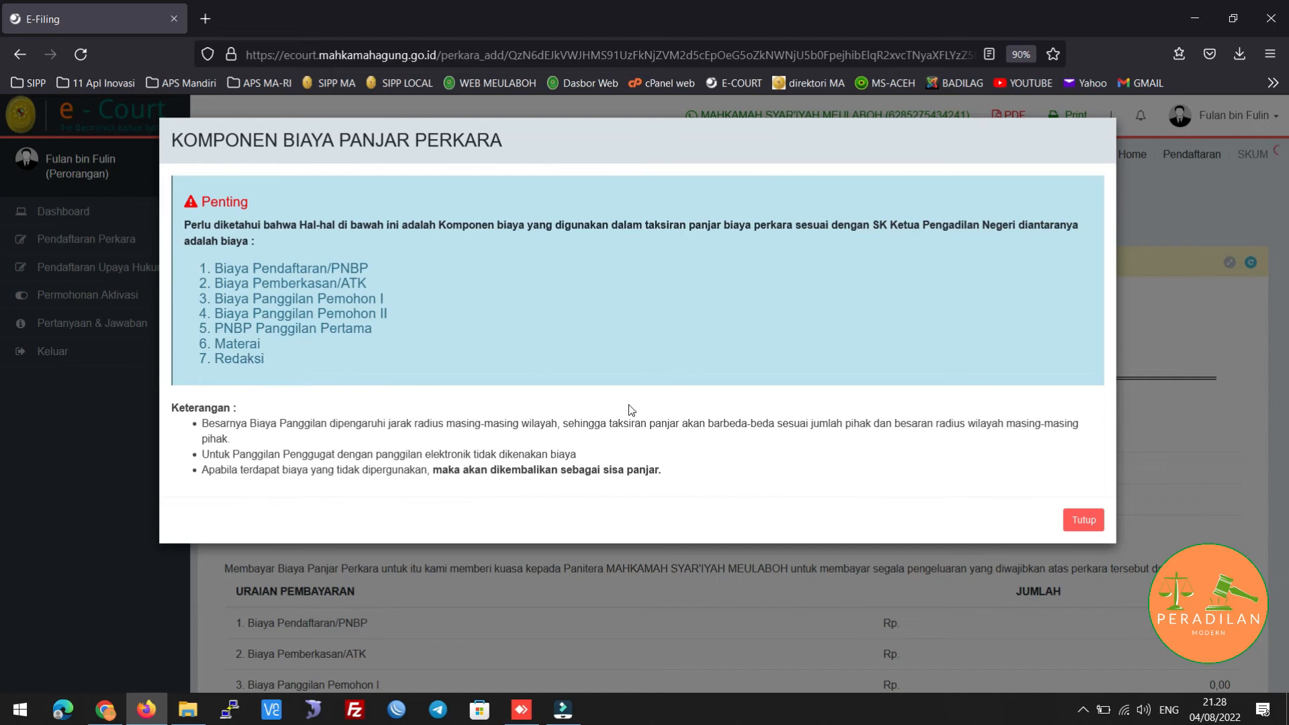
Close the fee components notice and check the e-SKUM total of 120.000,00
click(1091, 523)
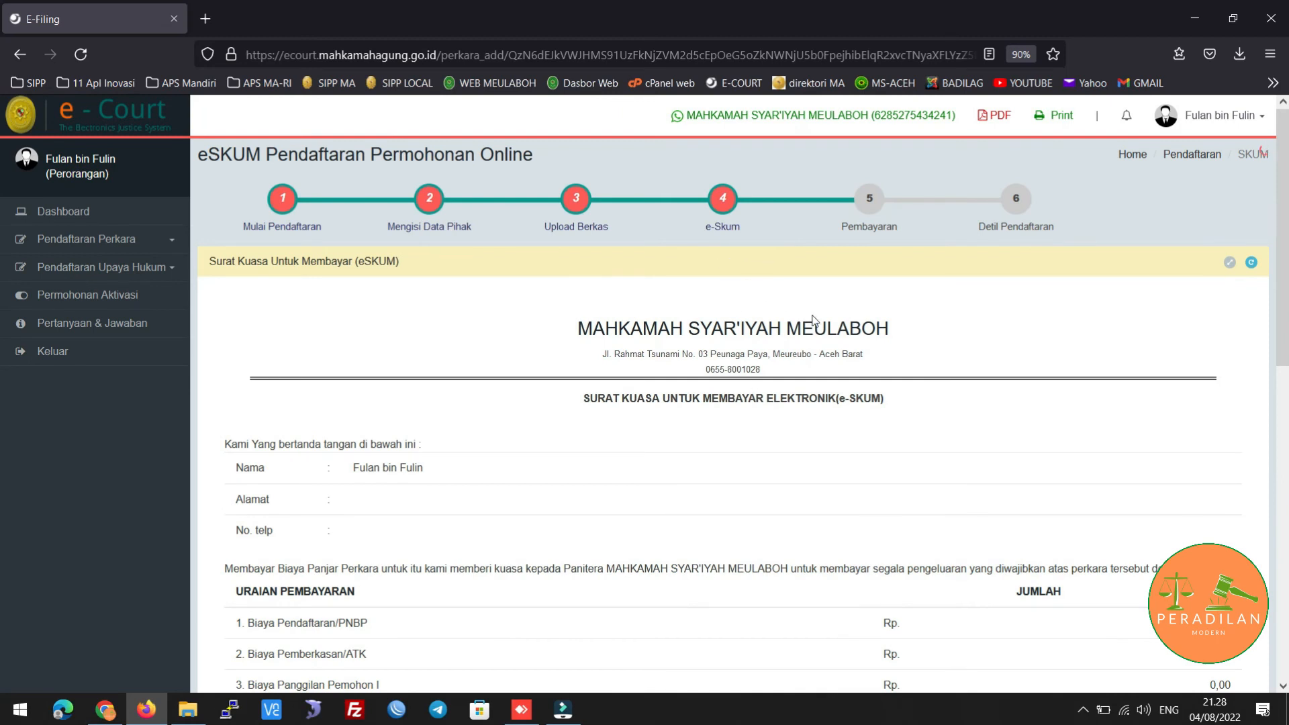
scroll(812, 320, down, 4)
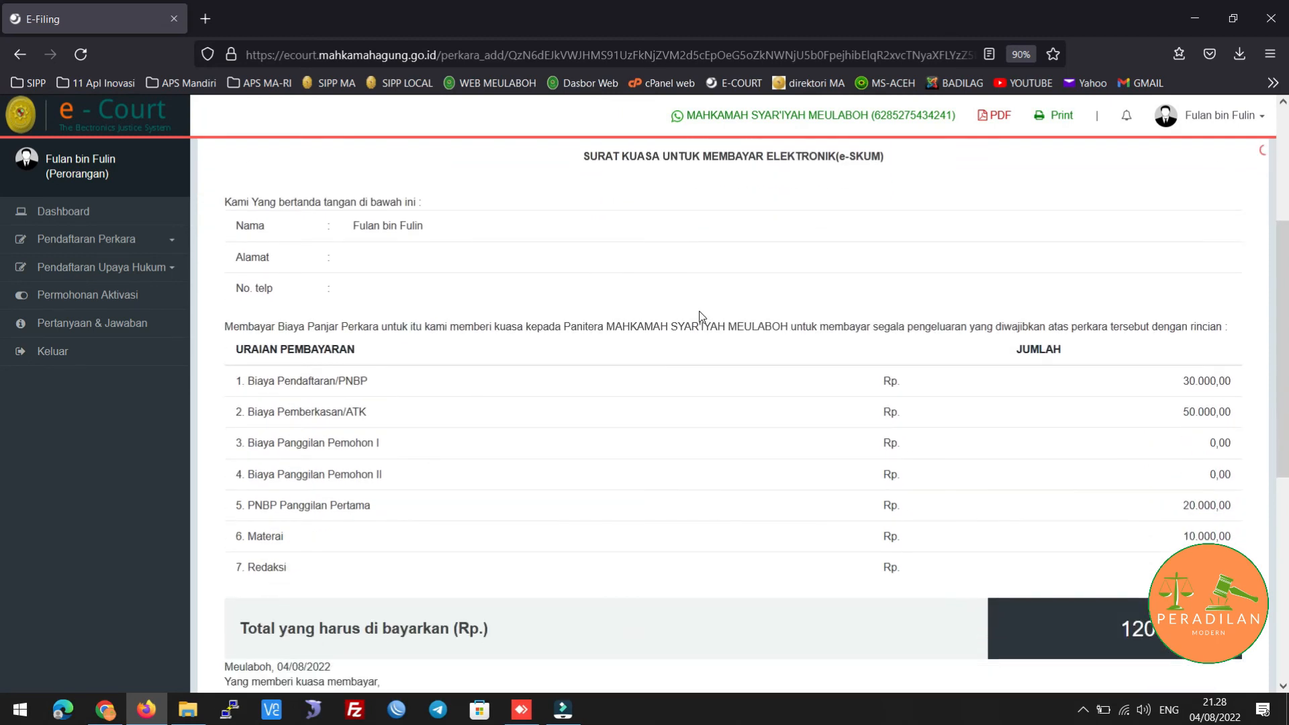
scroll(757, 331, down, 3)
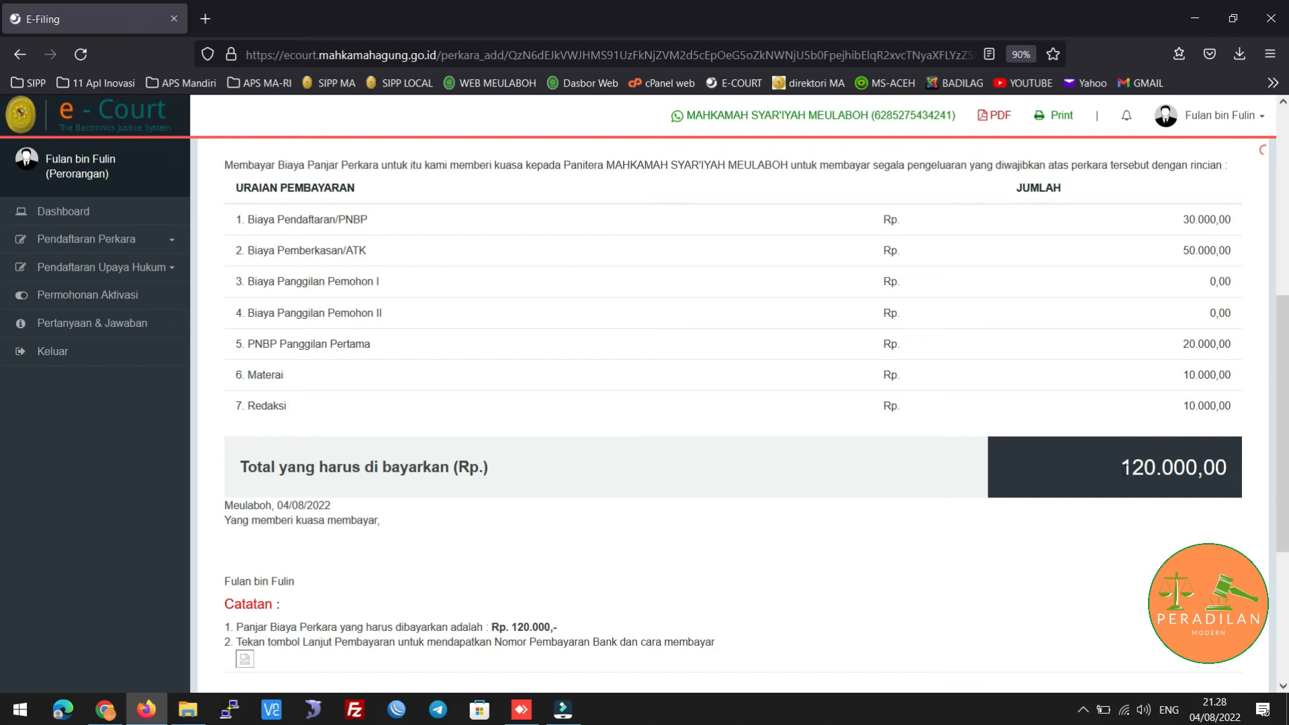
drag(1122, 468, 1240, 474)
click(1218, 484)
scroll(804, 425, down, 5)
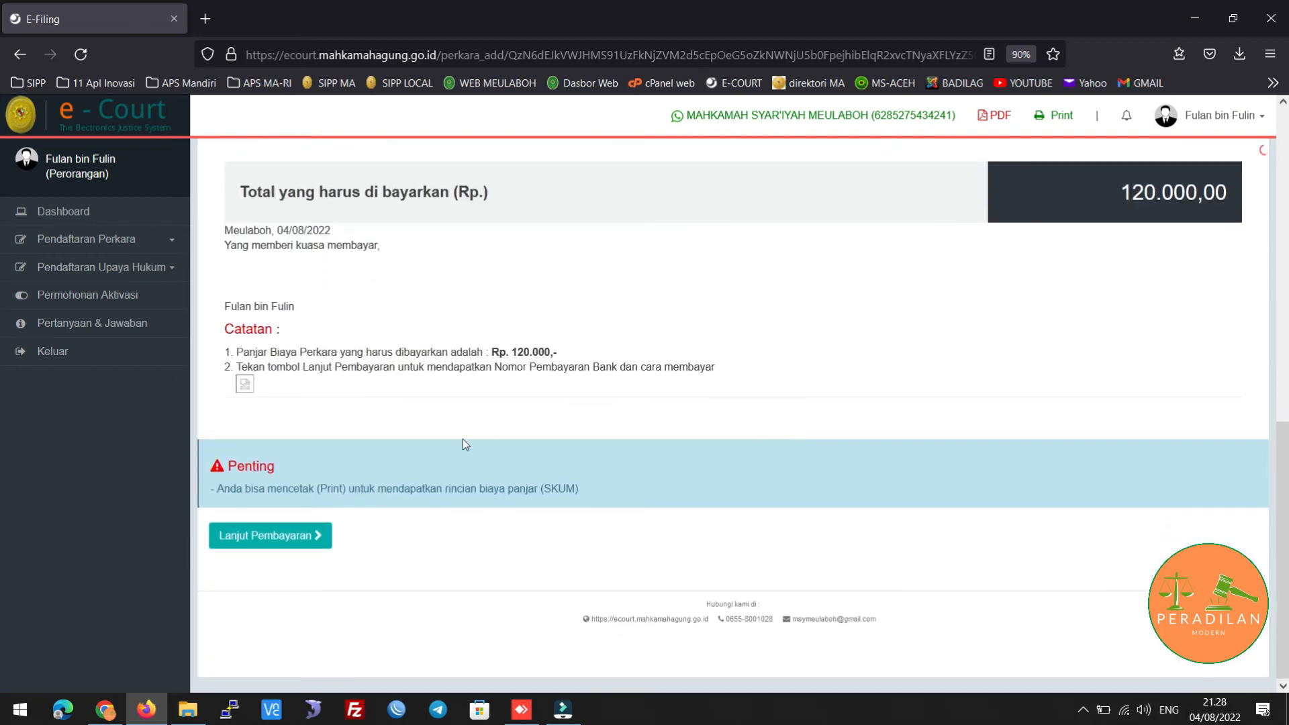
Proceed from e-SKUM to the payment page with Lanjut Pembayaran
click(292, 542)
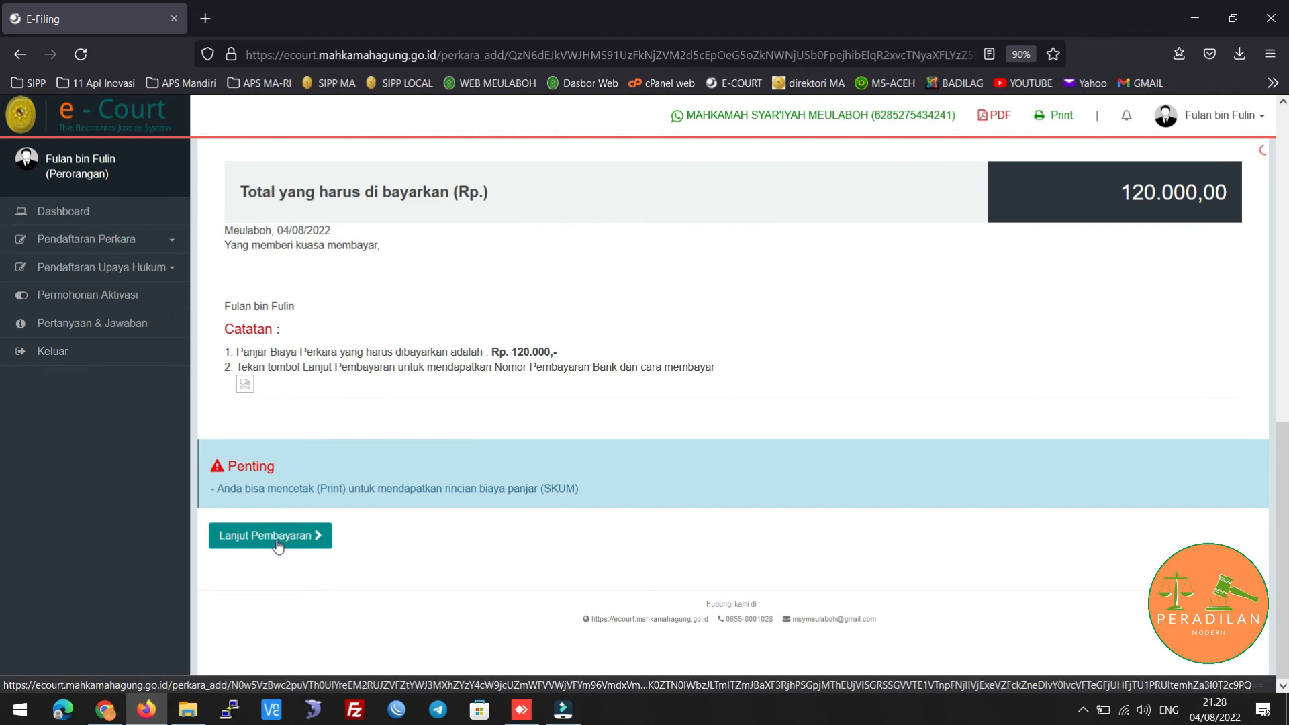
scroll(382, 287, down, 10)
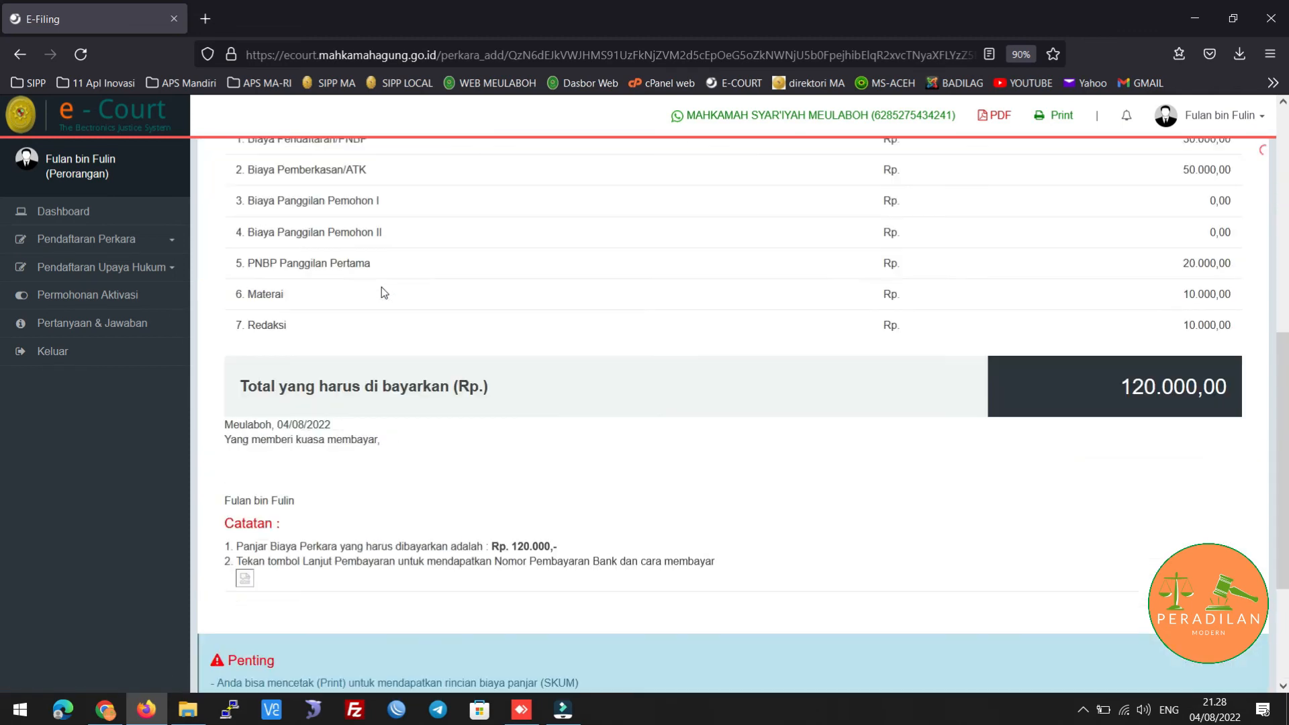
click(265, 535)
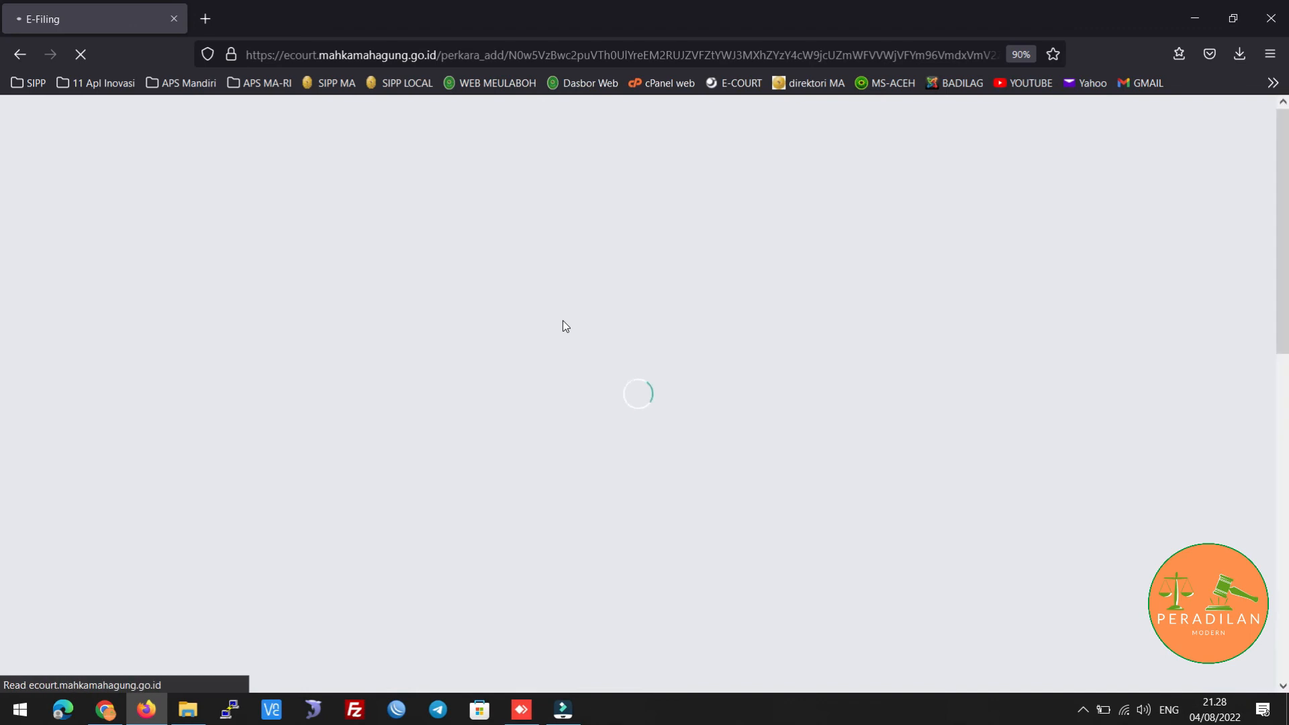
Locate the Bank BSM payment number and Belum Dibayar status, and select the number
scroll(581, 295, up, 7)
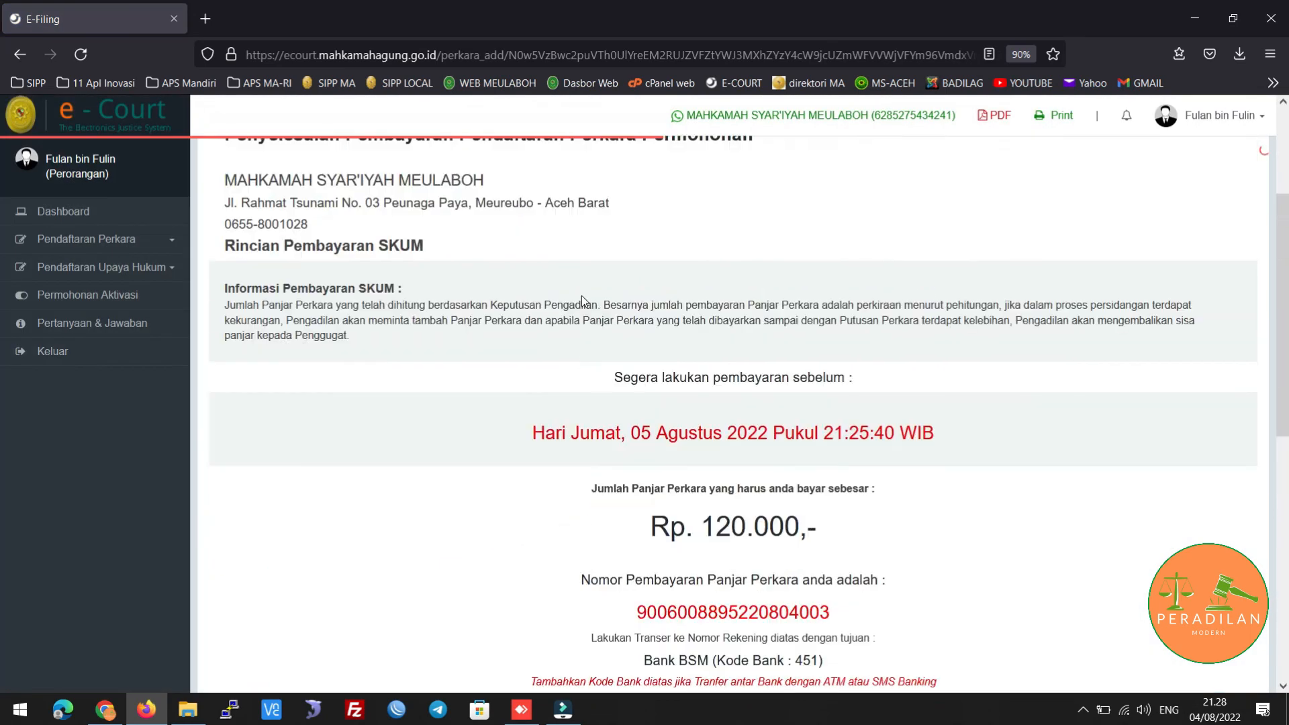
scroll(582, 304, down, 1)
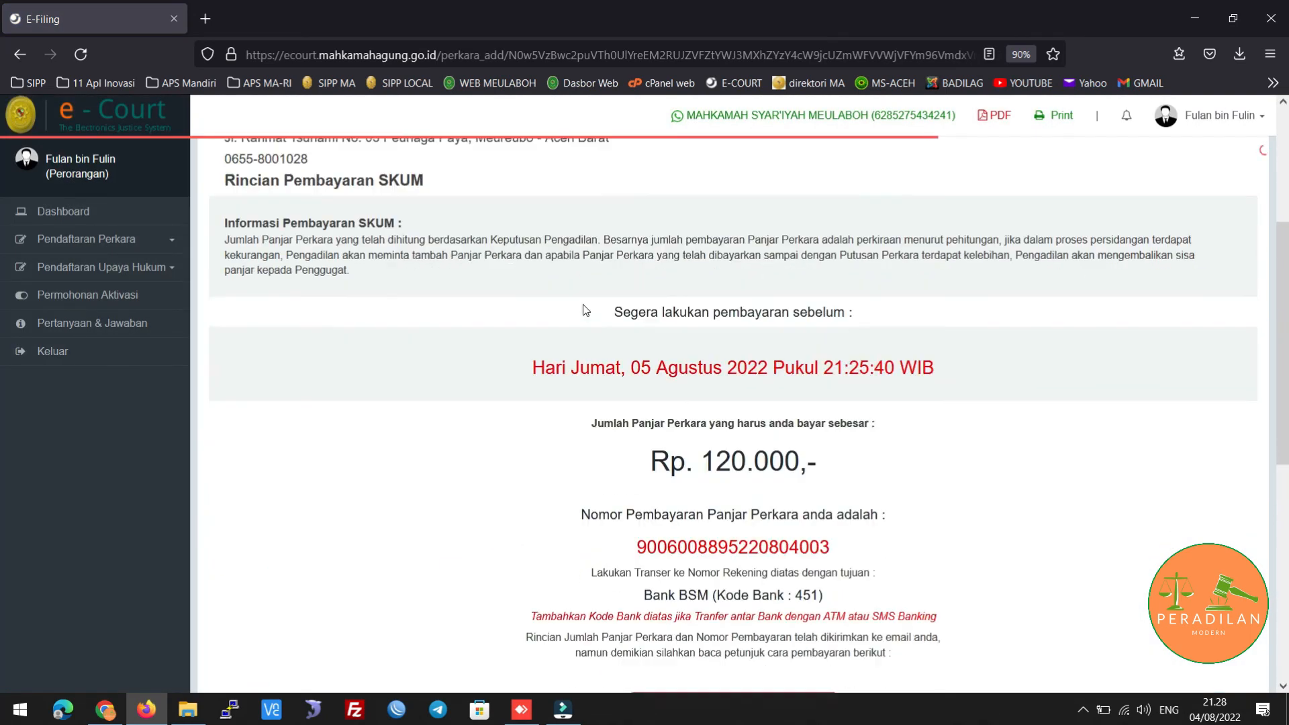
scroll(555, 374, down, 1)
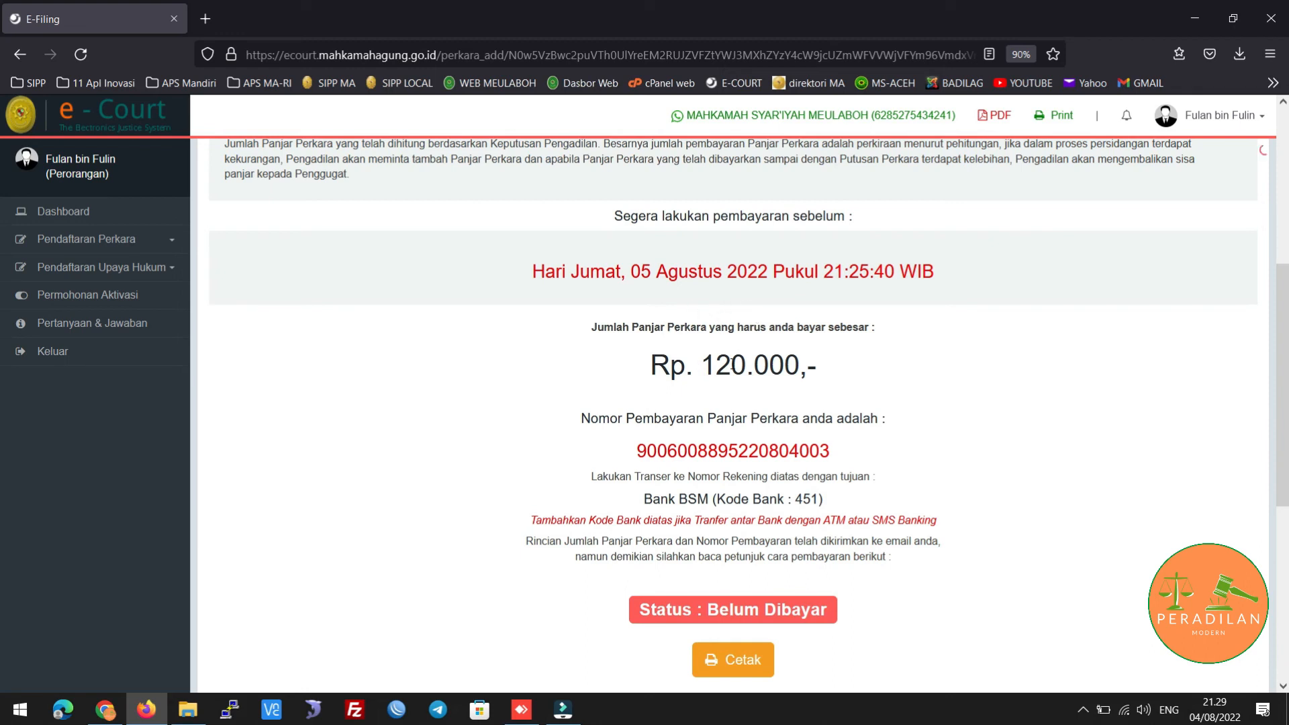
scroll(498, 388, down, 2)
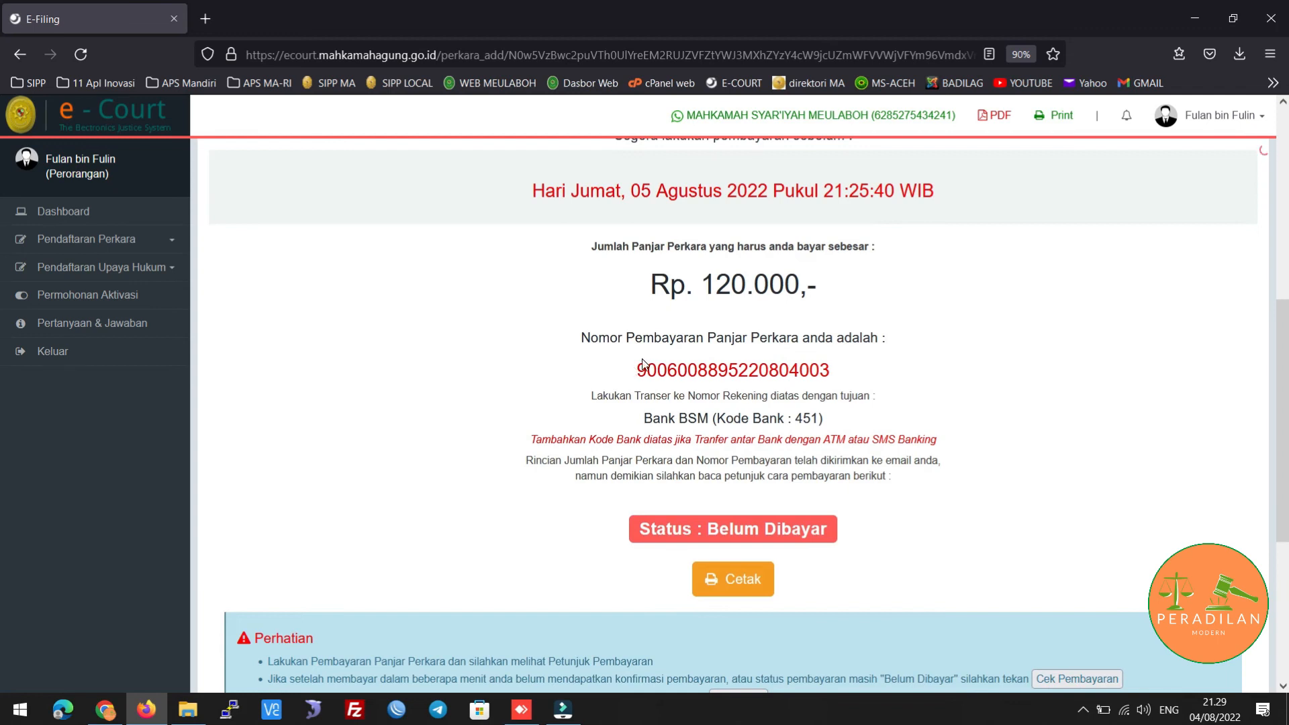
drag(641, 370, 832, 378)
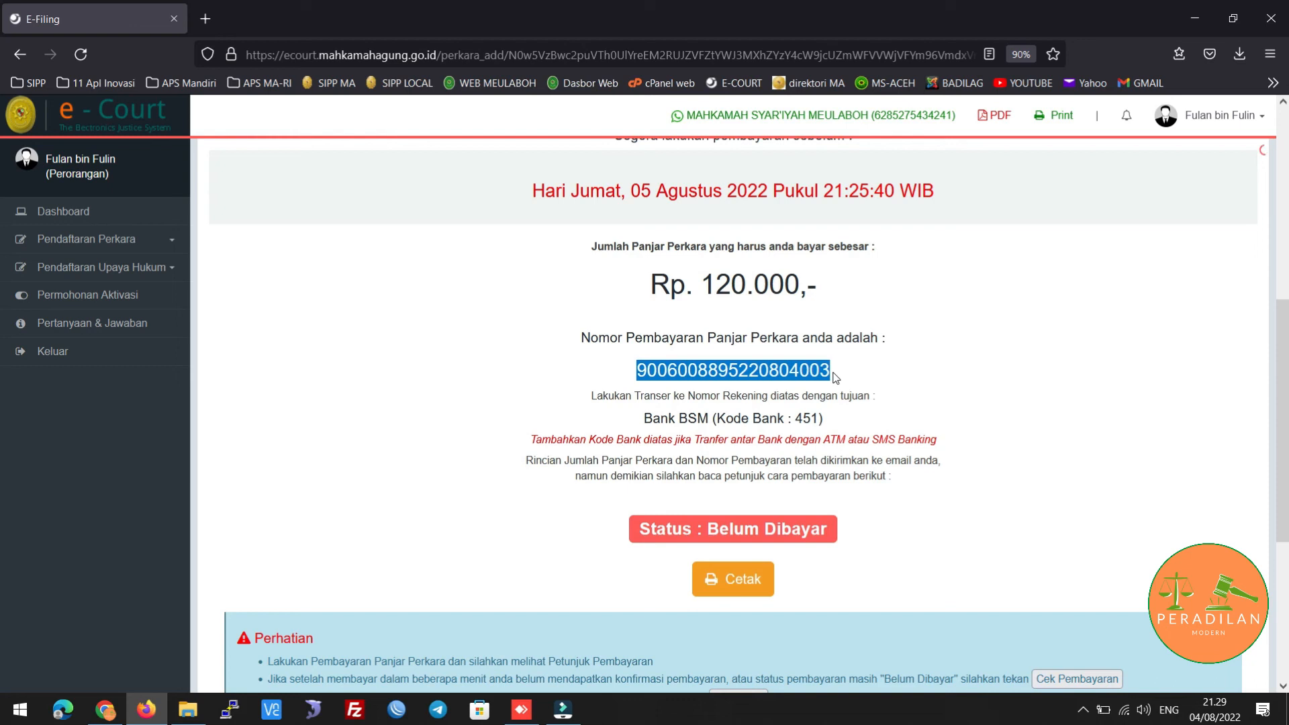
click(834, 380)
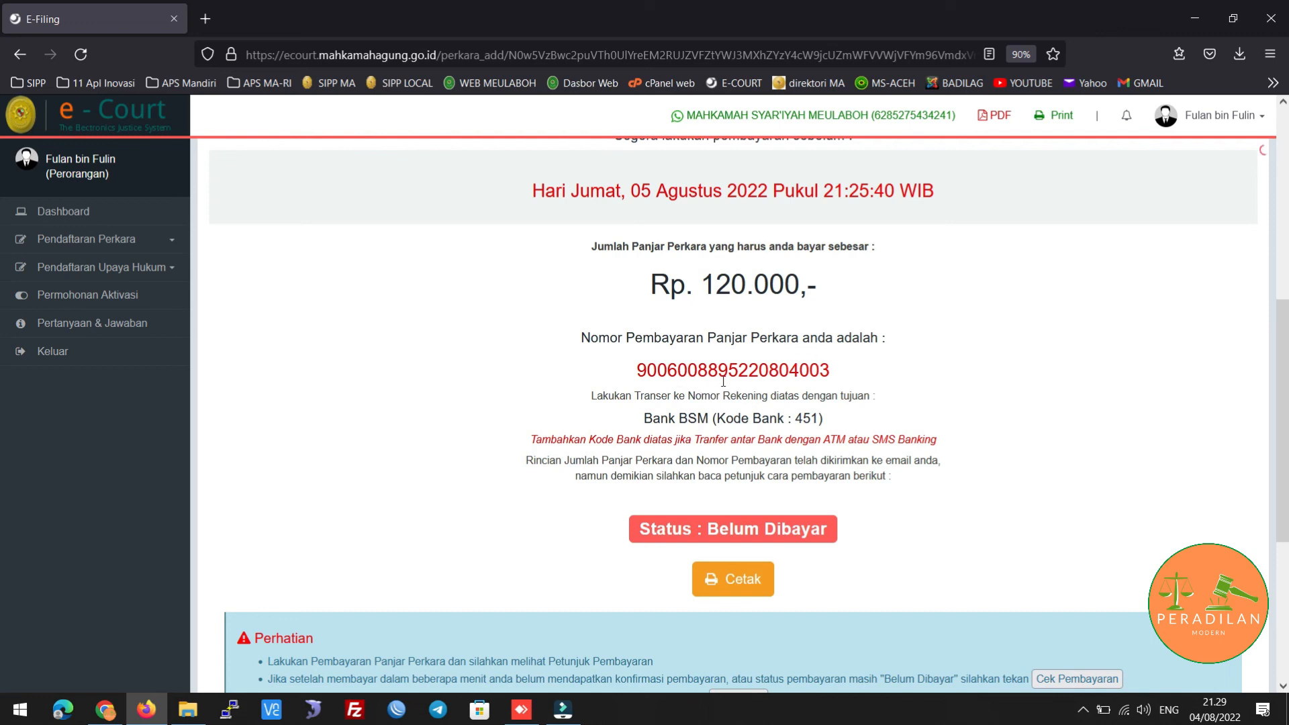
drag(712, 373, 838, 378)
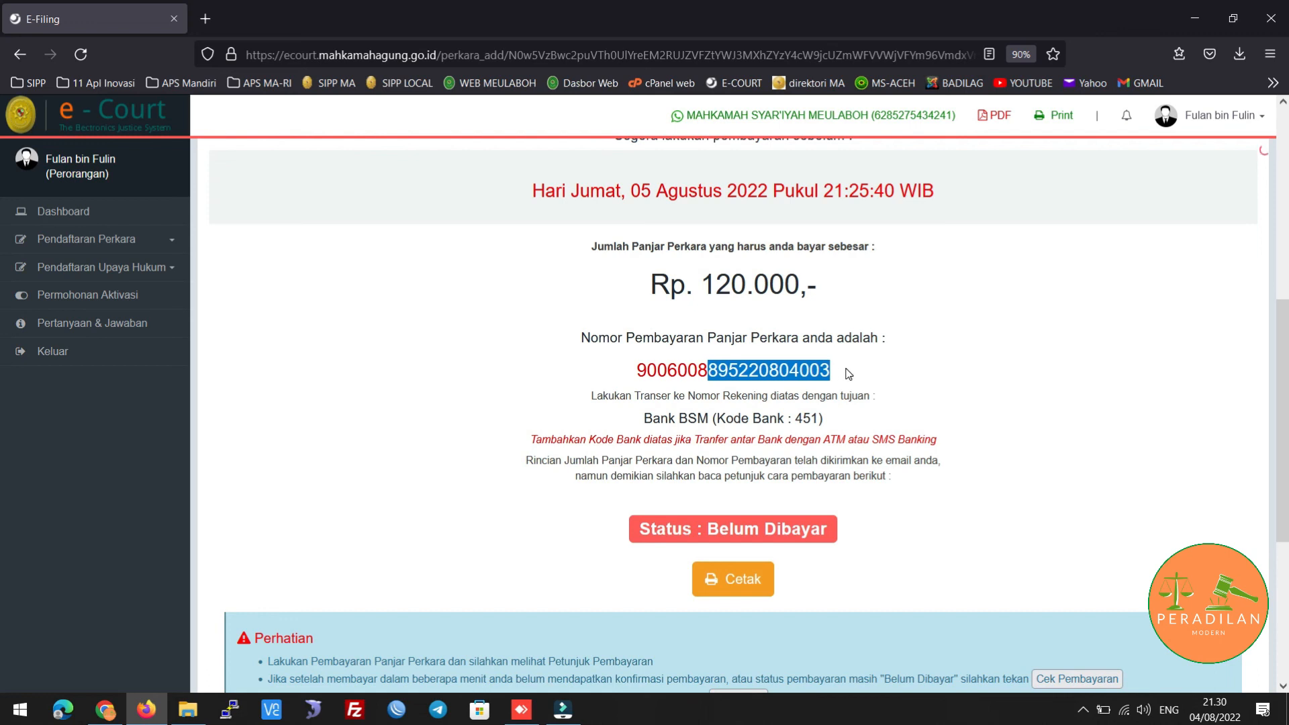
scroll(847, 373, down, 4)
scroll(906, 318, up, 6)
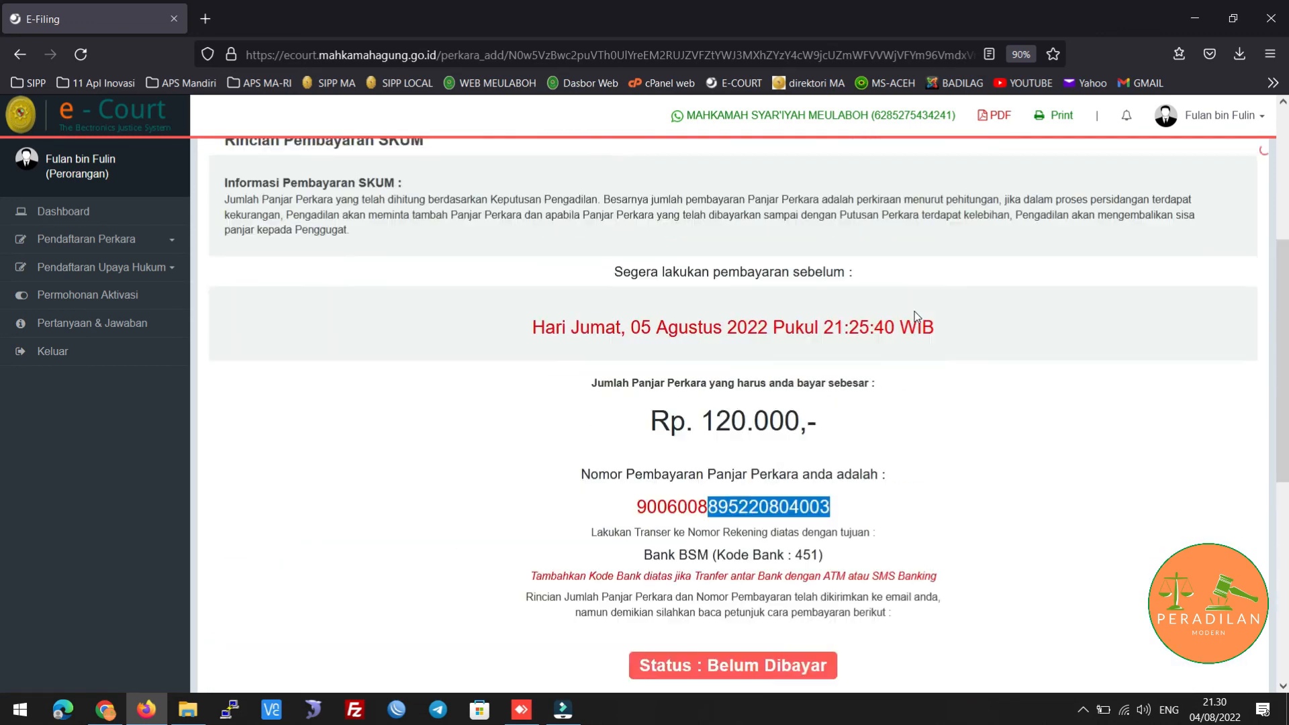
scroll(914, 314, up, 6)
scroll(830, 339, down, 6)
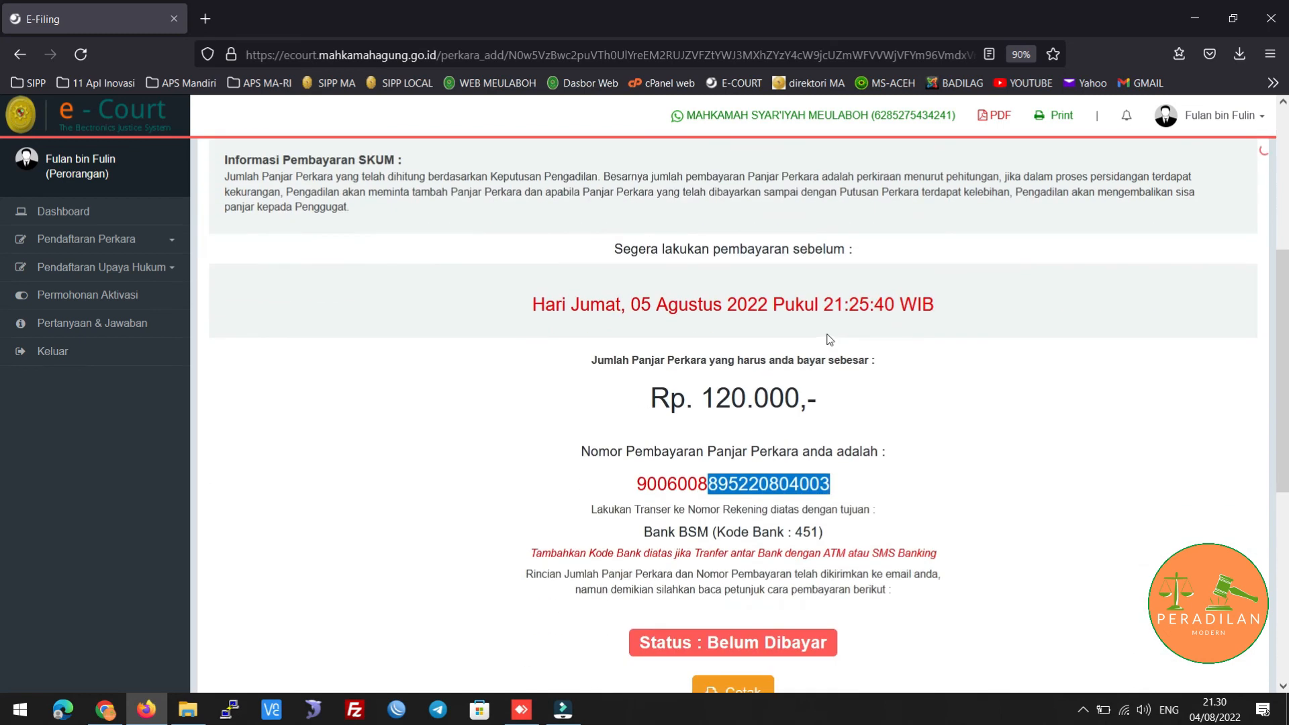
scroll(919, 335, down, 3)
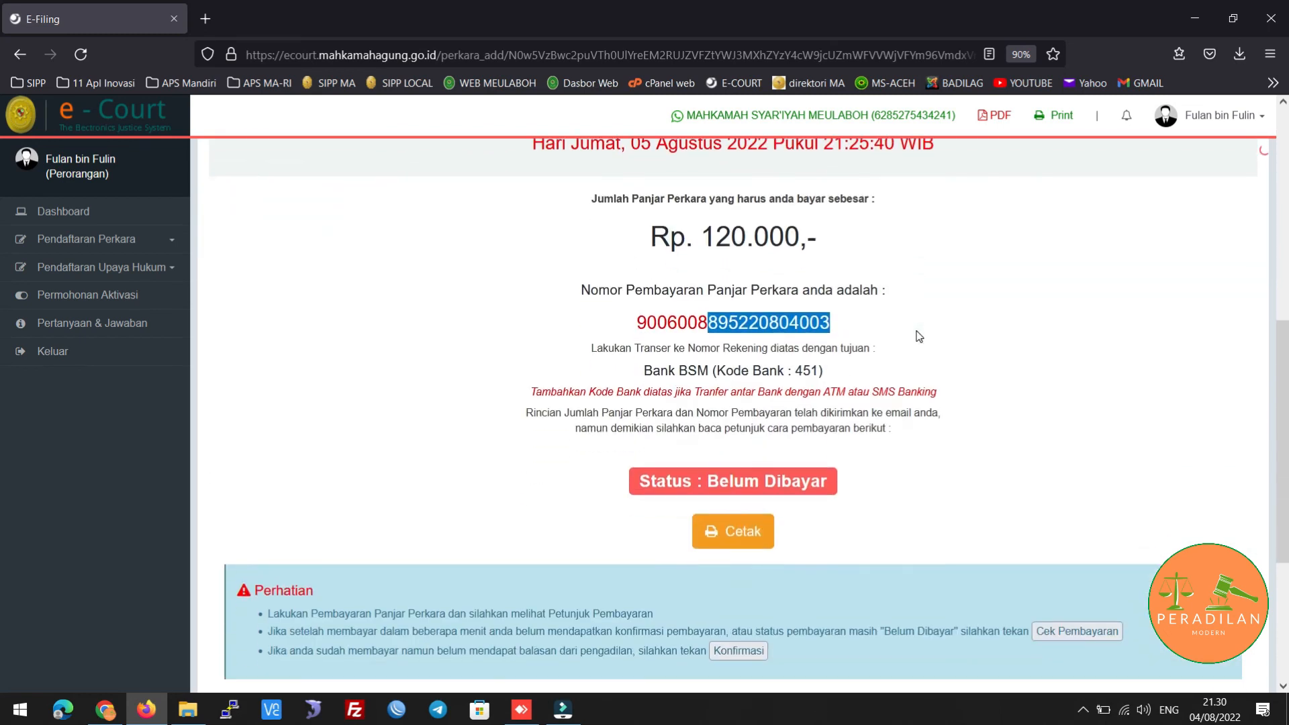
click(829, 348)
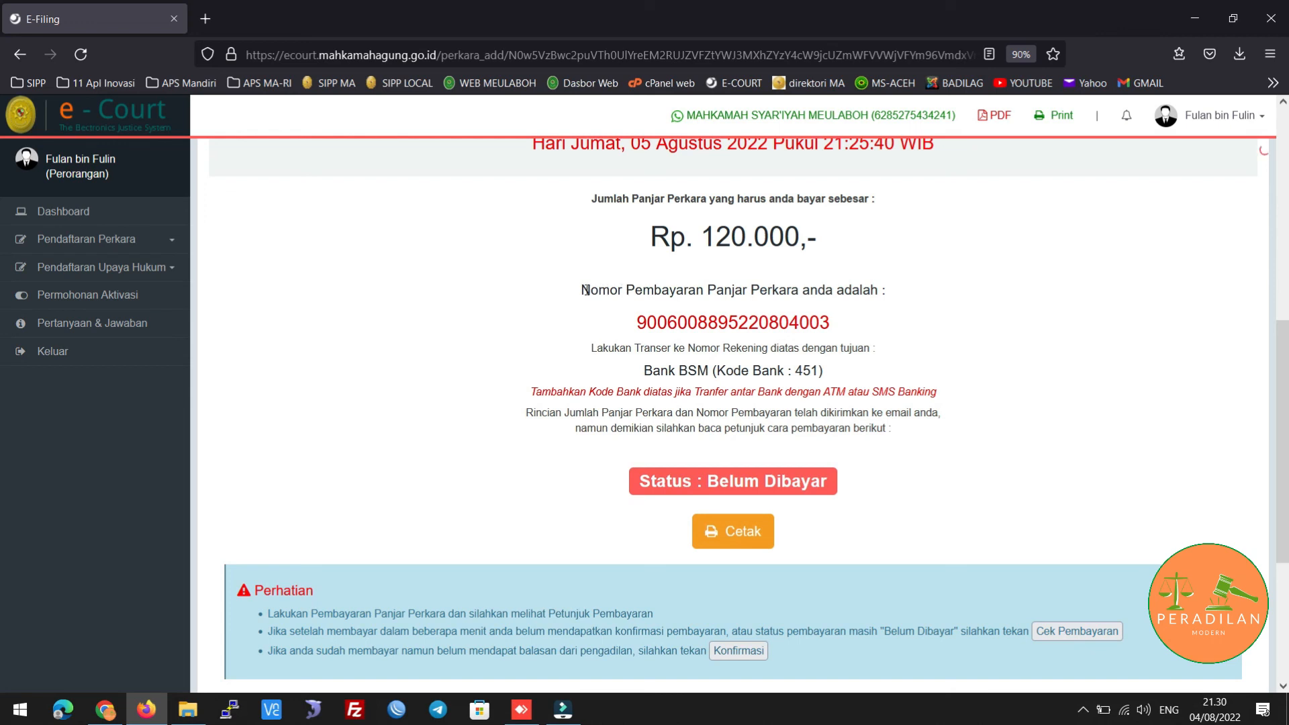
drag(582, 290, 896, 341)
click(897, 412)
scroll(911, 417, down, 2)
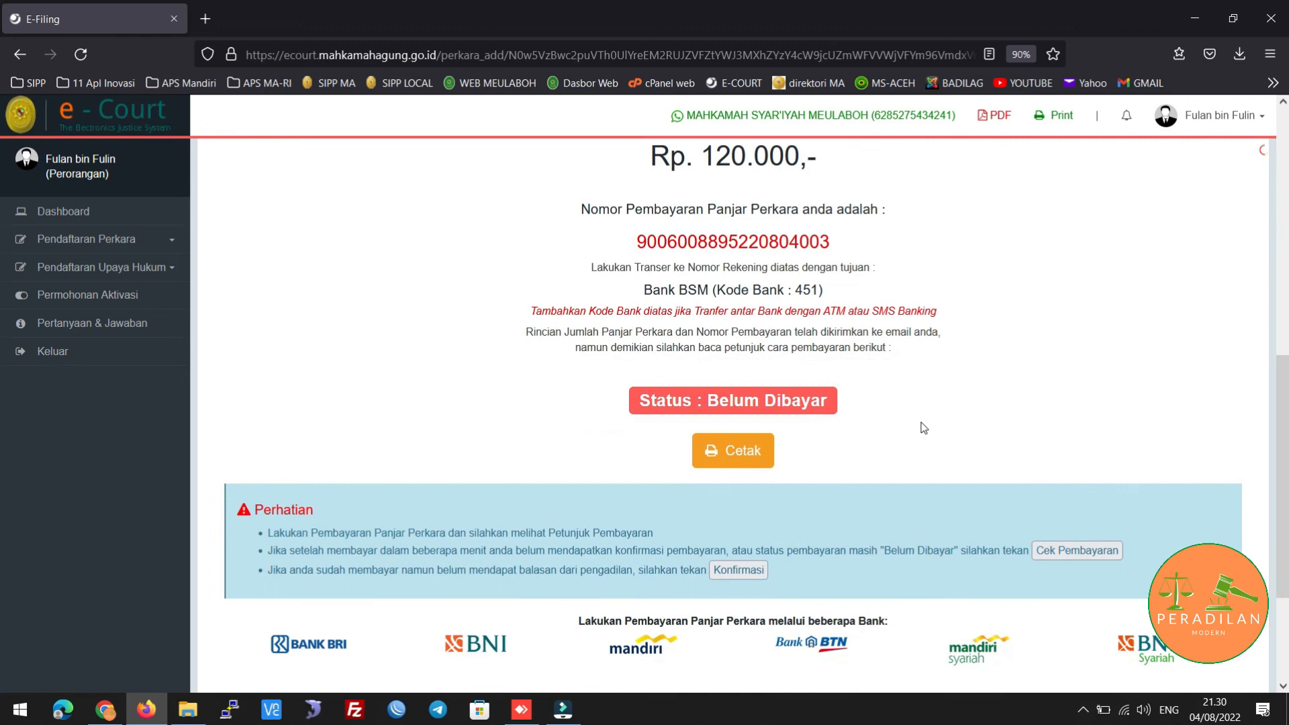
scroll(880, 342, up, 3)
scroll(980, 369, down, 6)
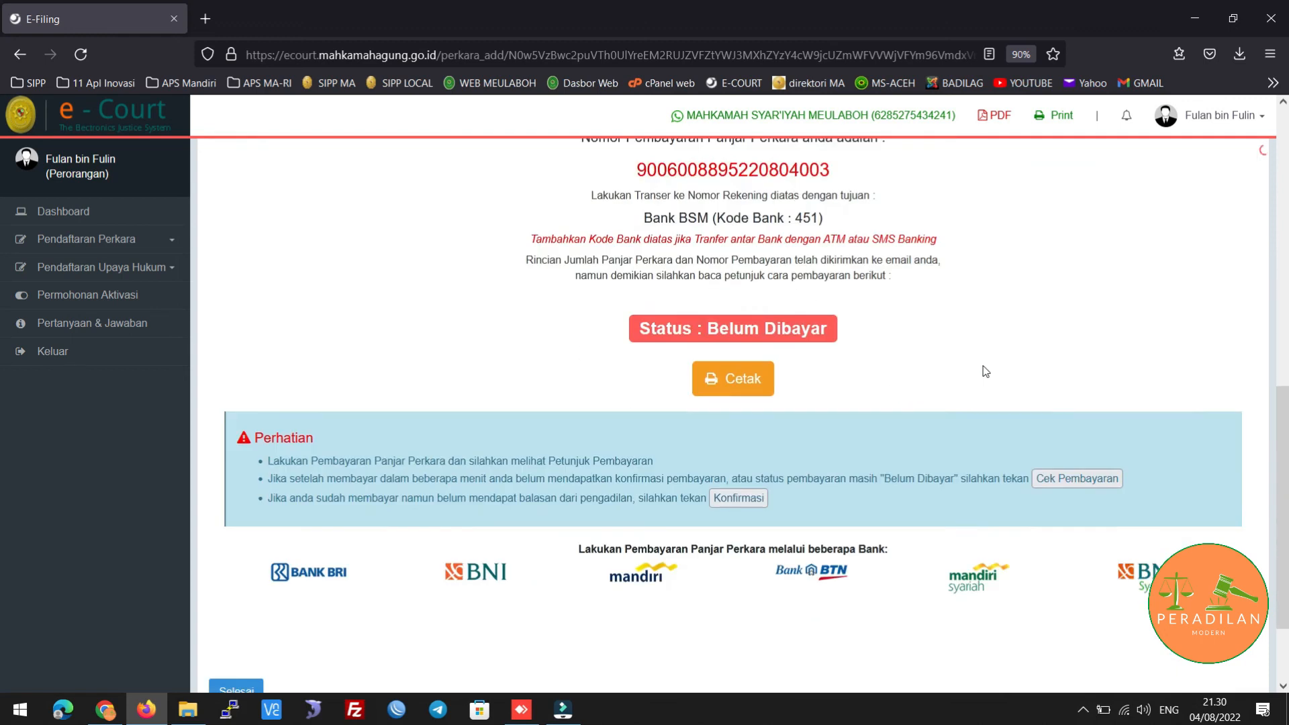
click(1084, 707)
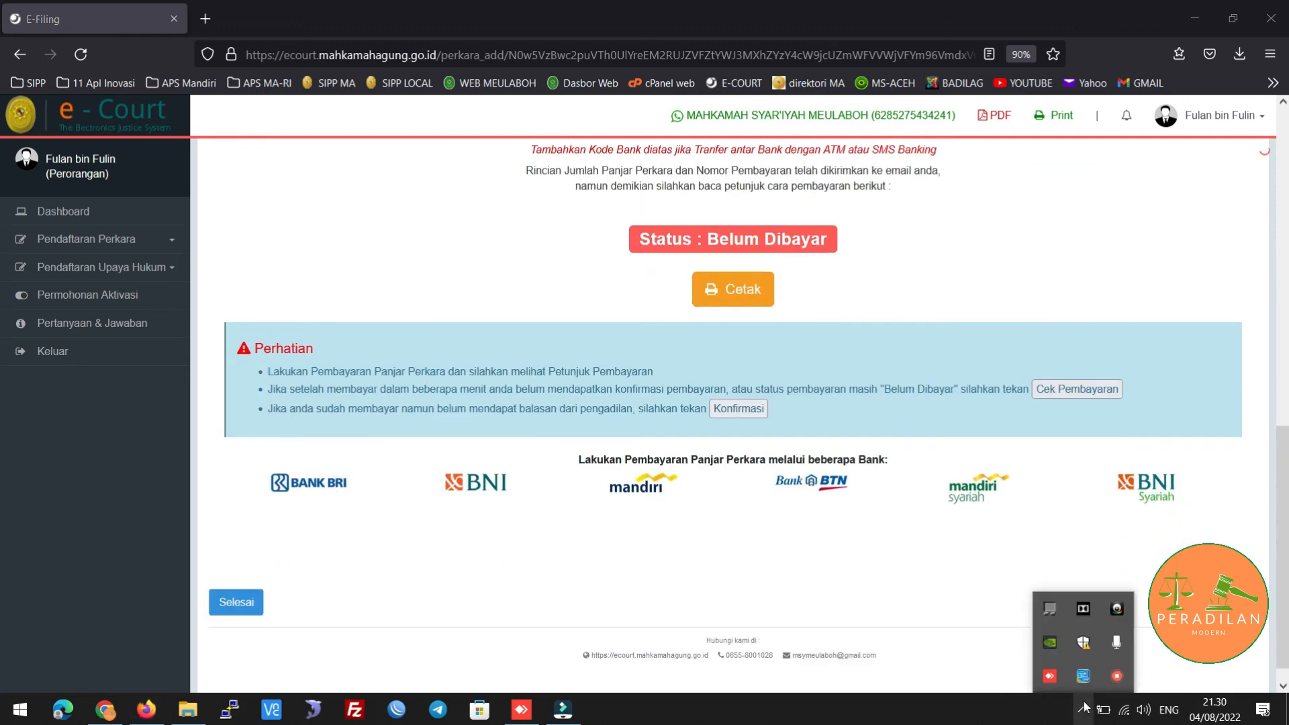
right_click(1119, 675)
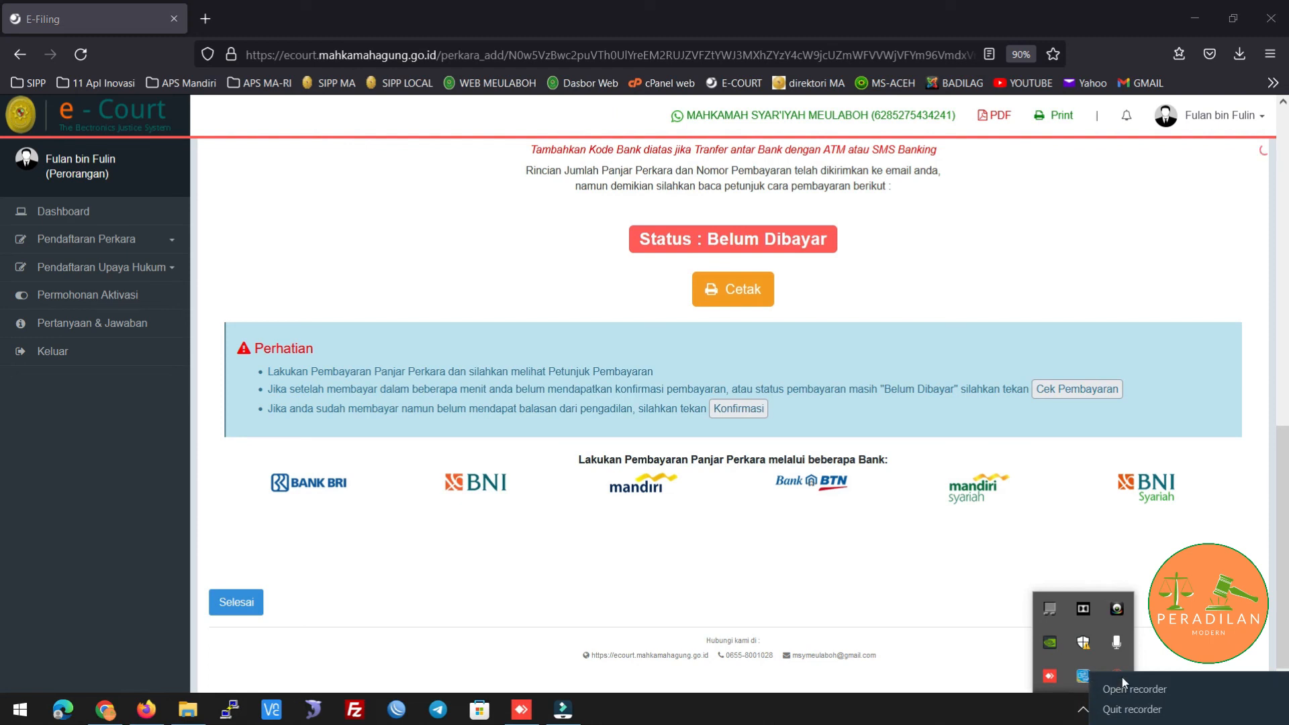
click(1123, 673)
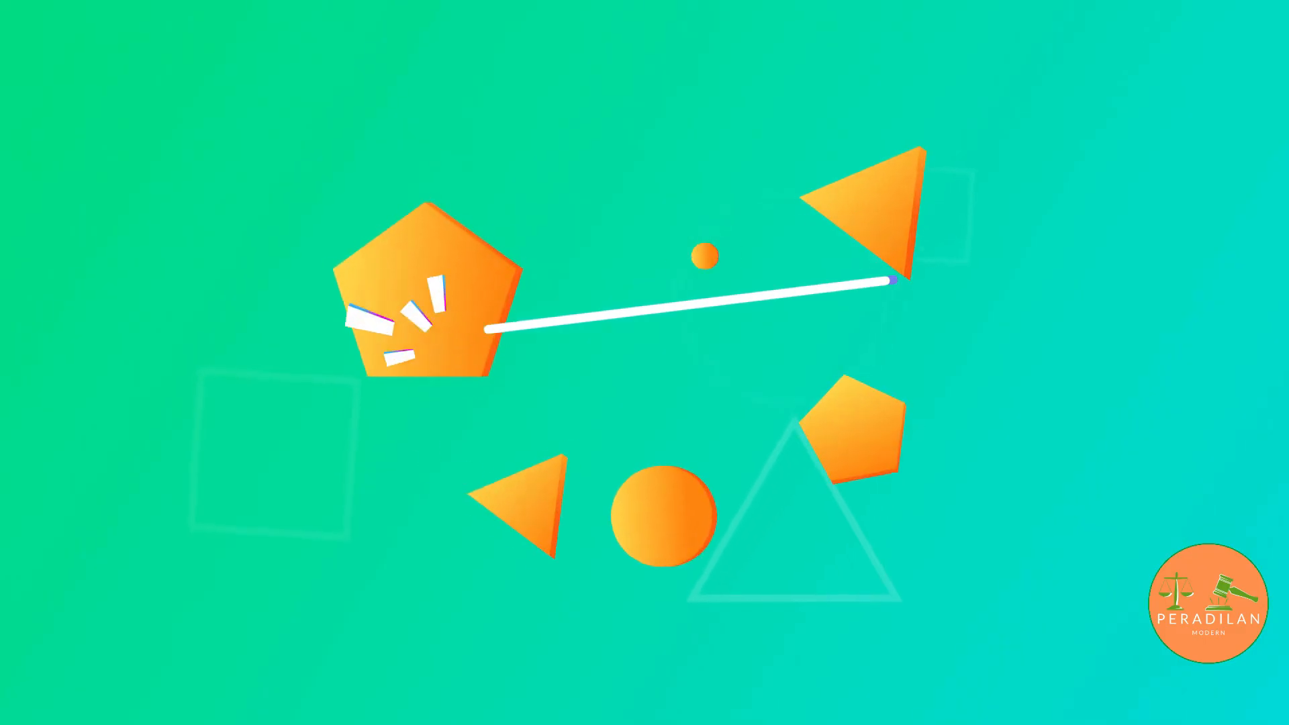